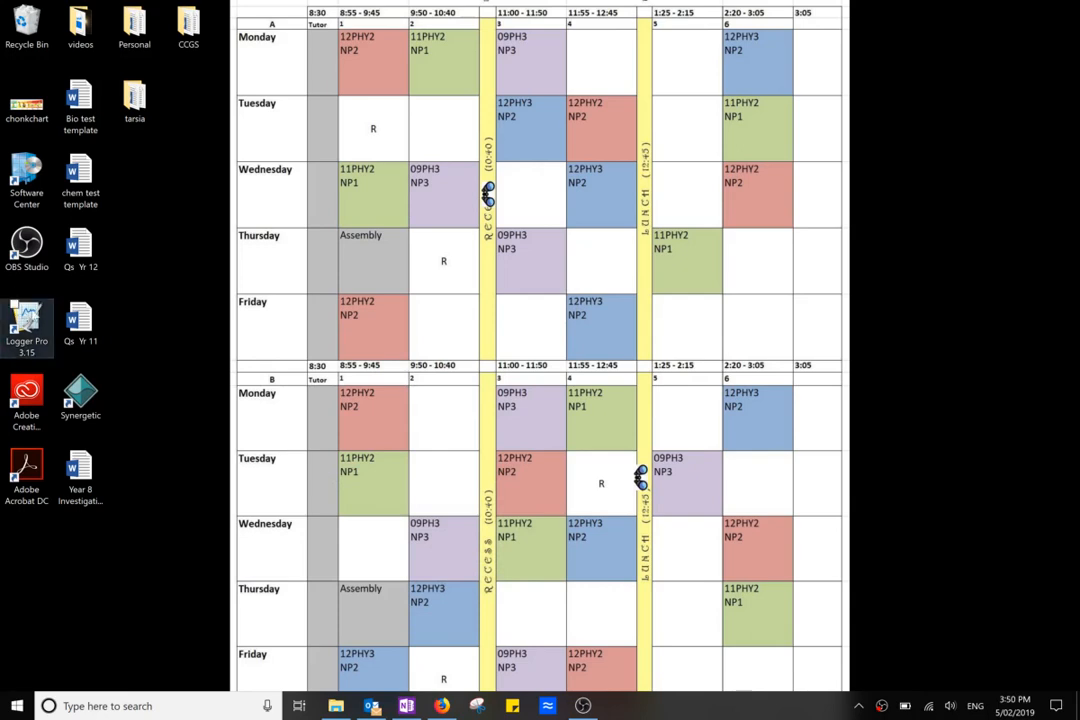
- Launch Logger Pro and start inserting a movie, browsing to the Sample Movies folder
double_click(30, 318)
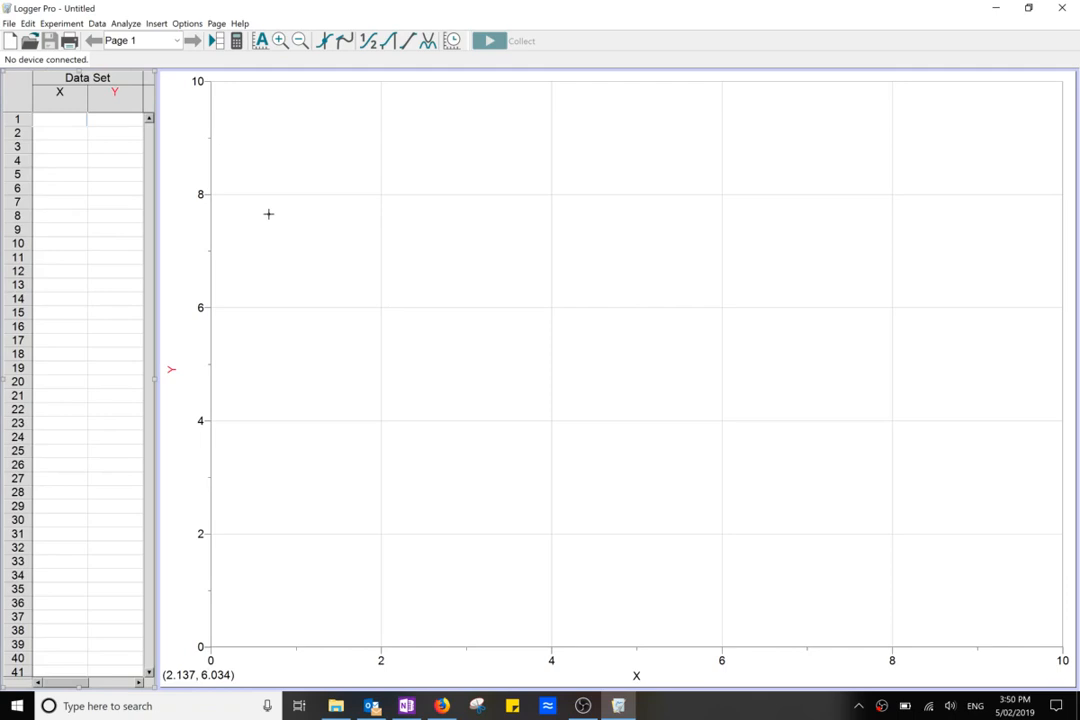
click(158, 25)
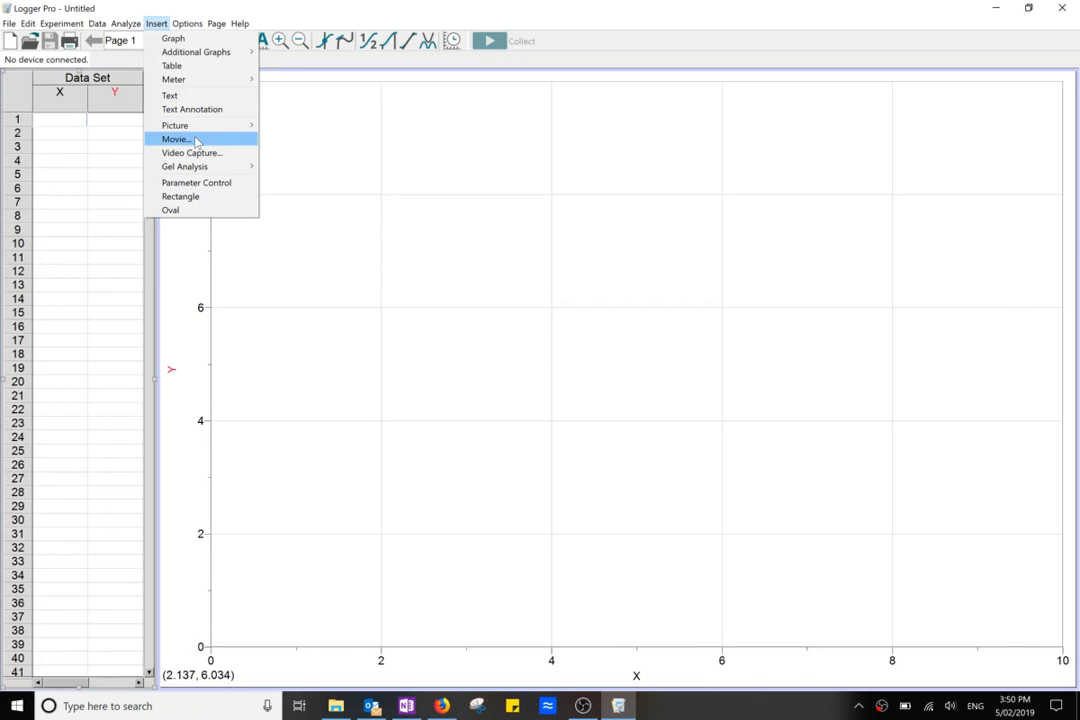
click(197, 142)
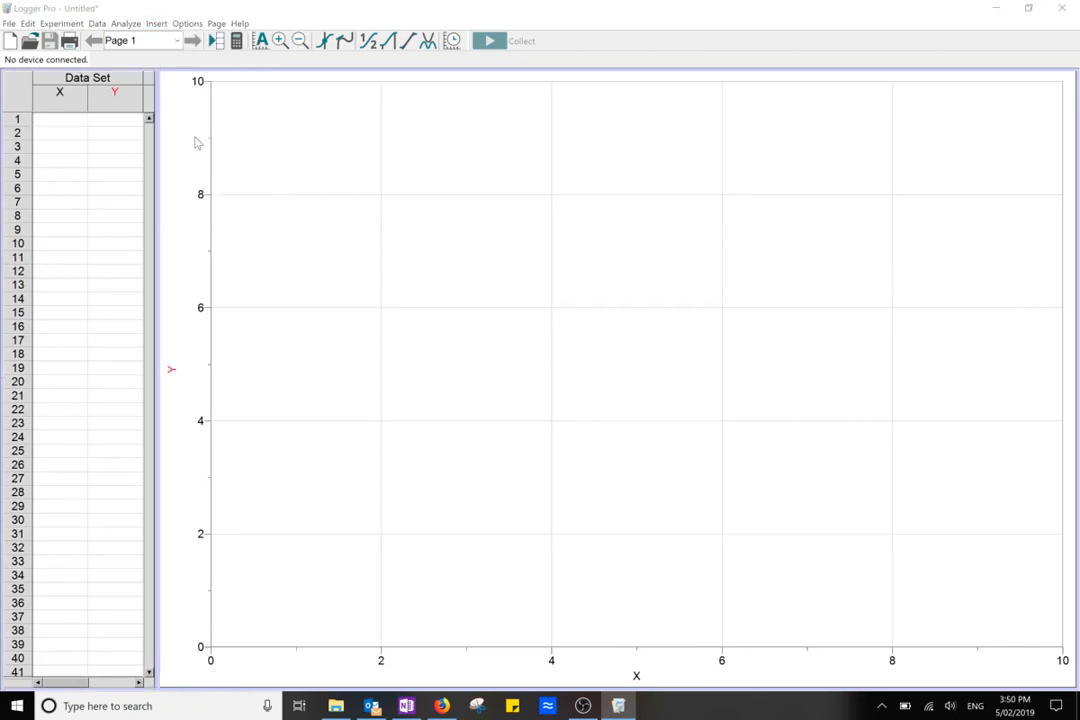
scroll(511, 330, down, 3)
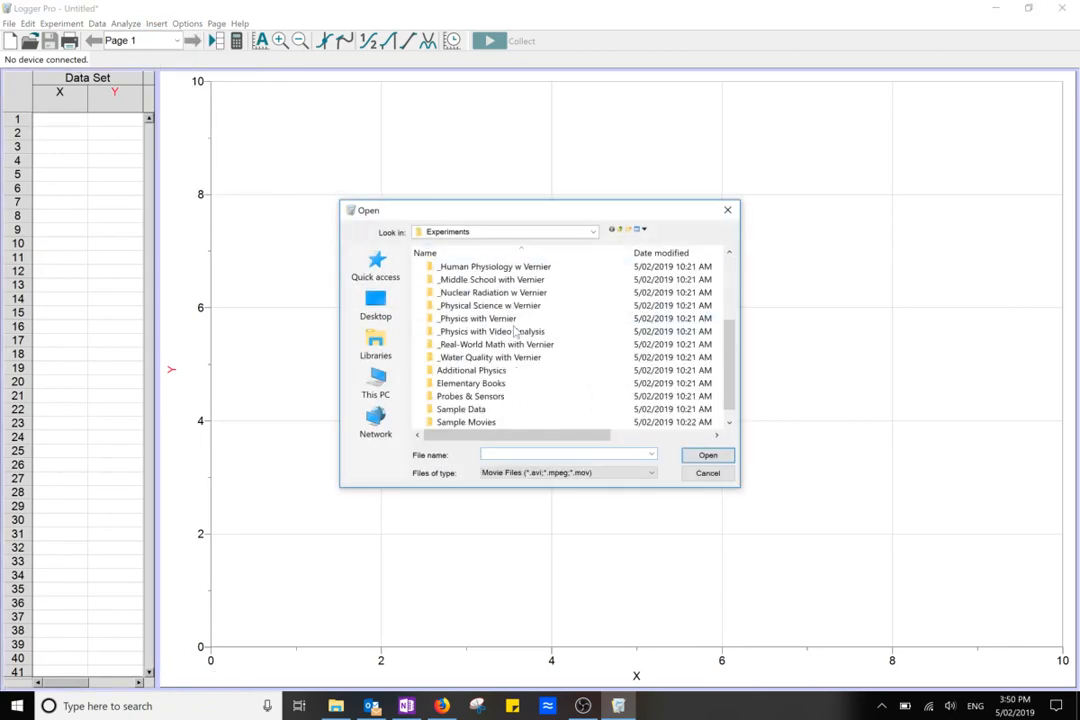
double_click(470, 422)
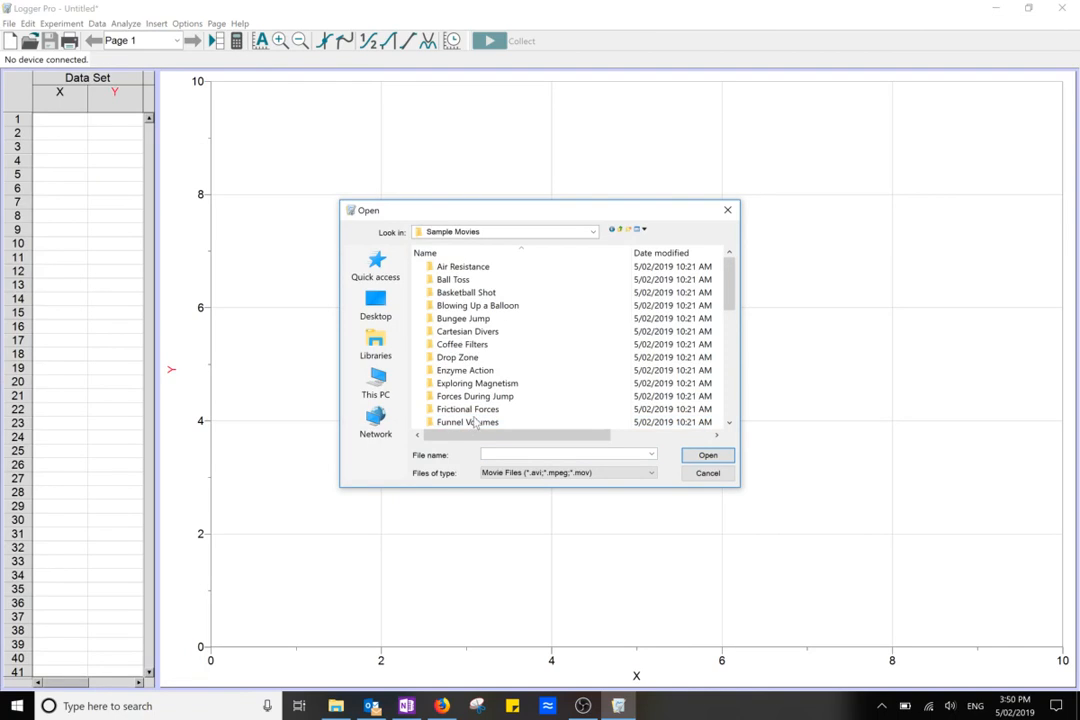
- Look for movie files in the Basketball Shot sample folder with all file types shown, and return to Sample Movies
scroll(512, 358, down, 3)
scroll(512, 362, down, 6)
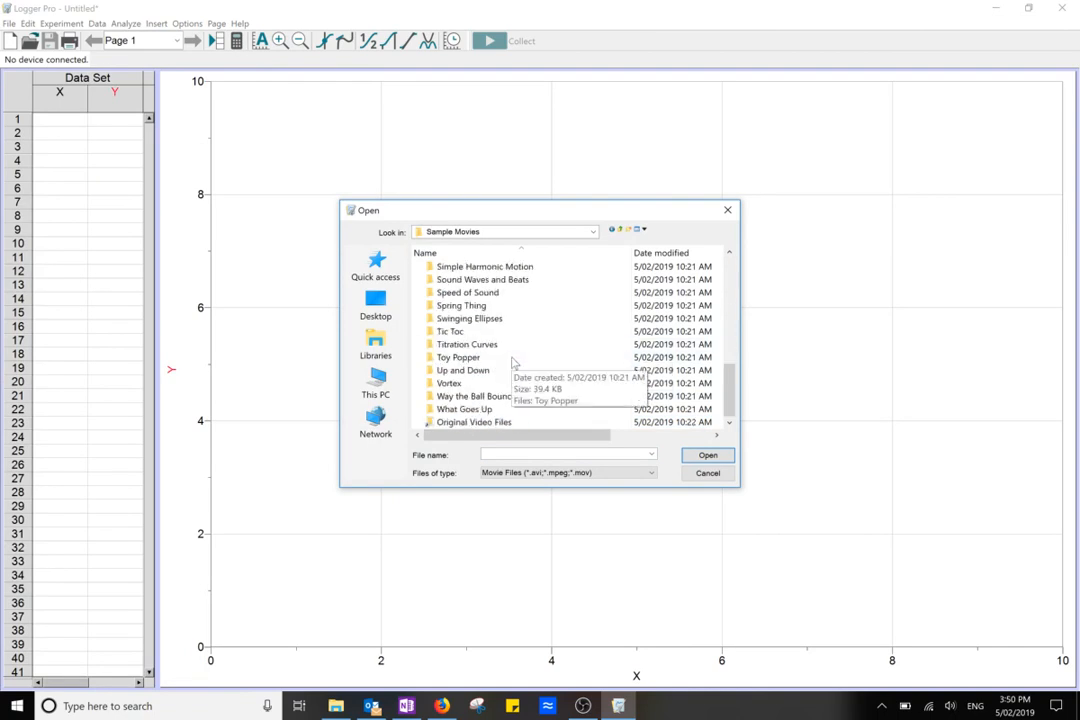
scroll(513, 362, up, 10)
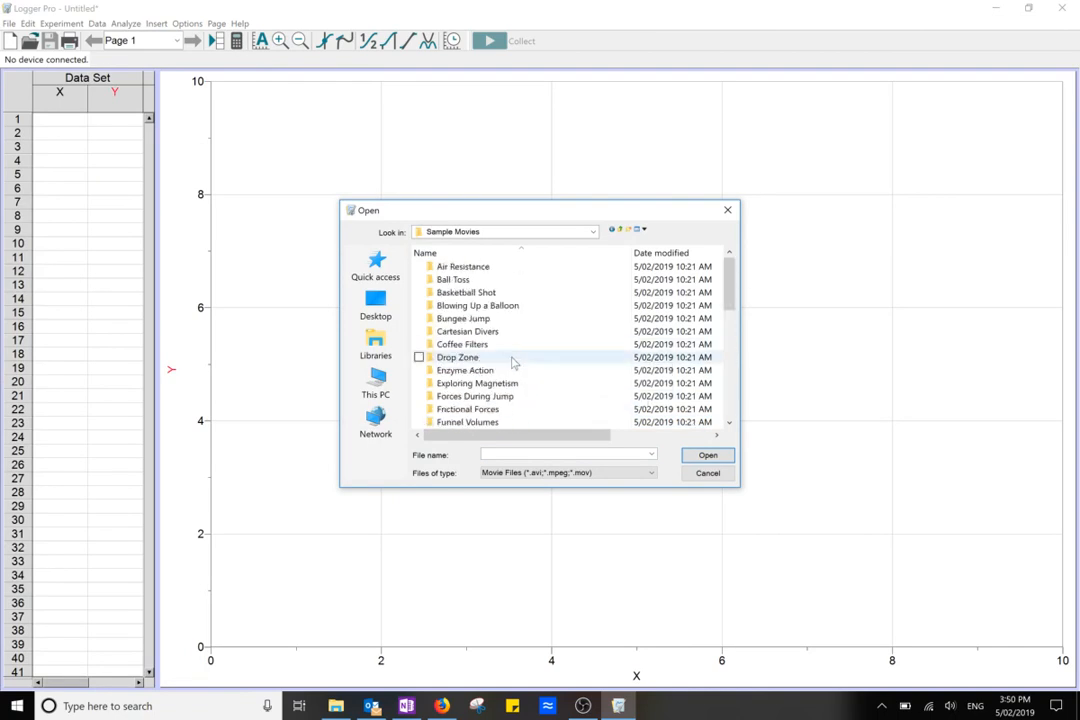
double_click(450, 293)
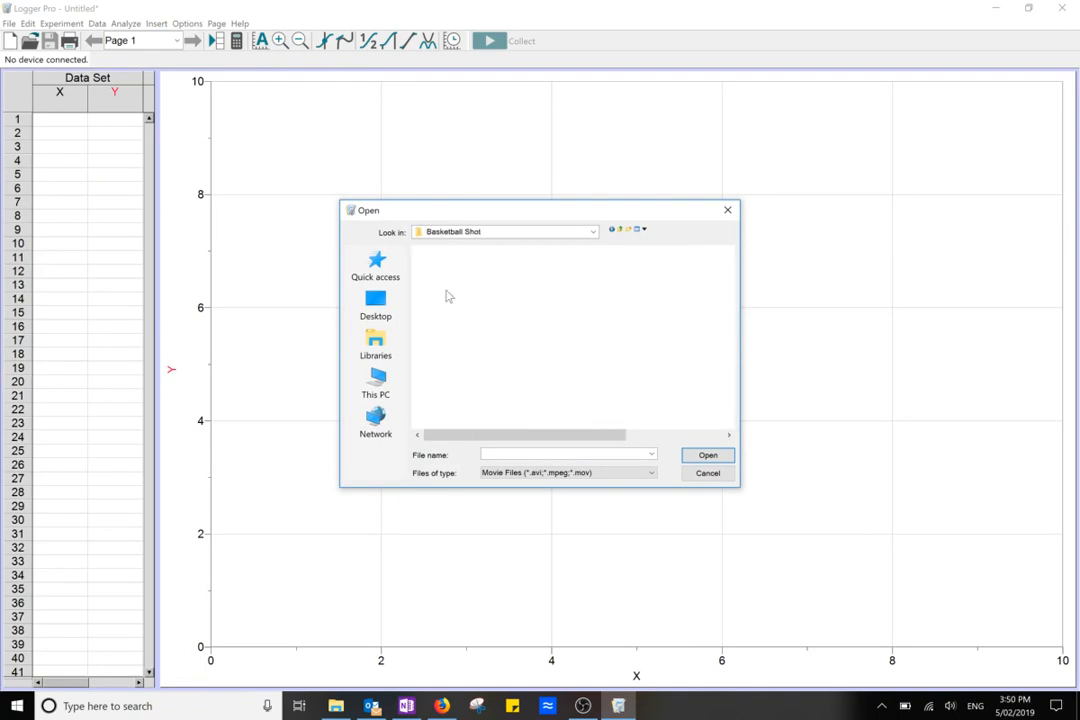
click(563, 475)
click(545, 493)
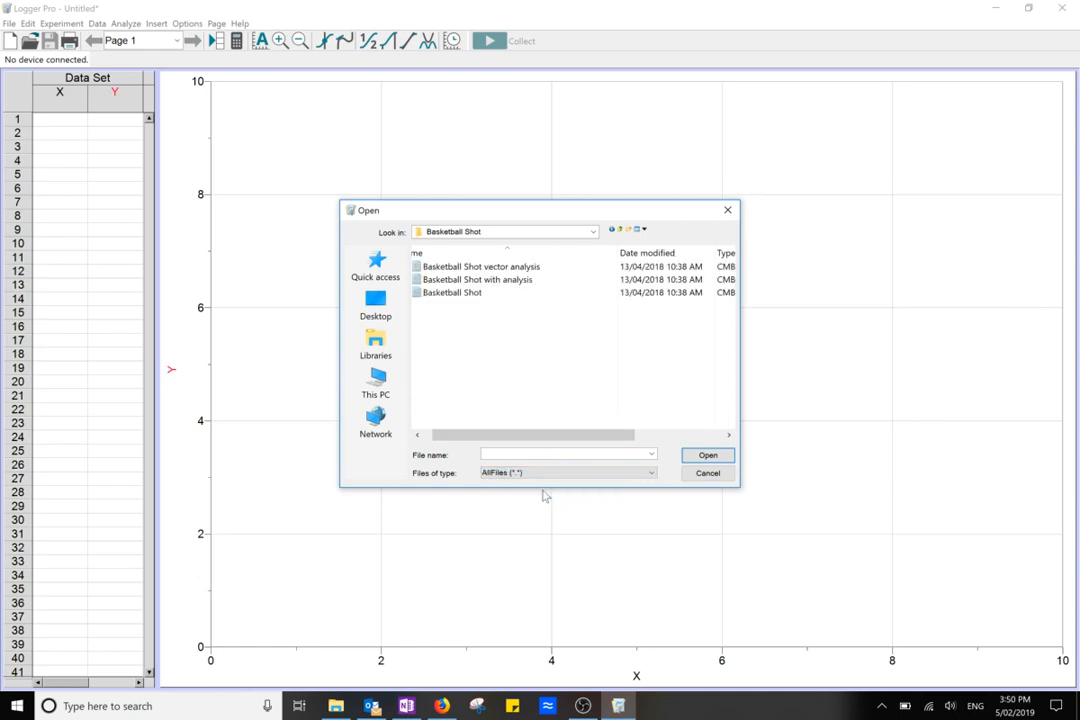
click(617, 231)
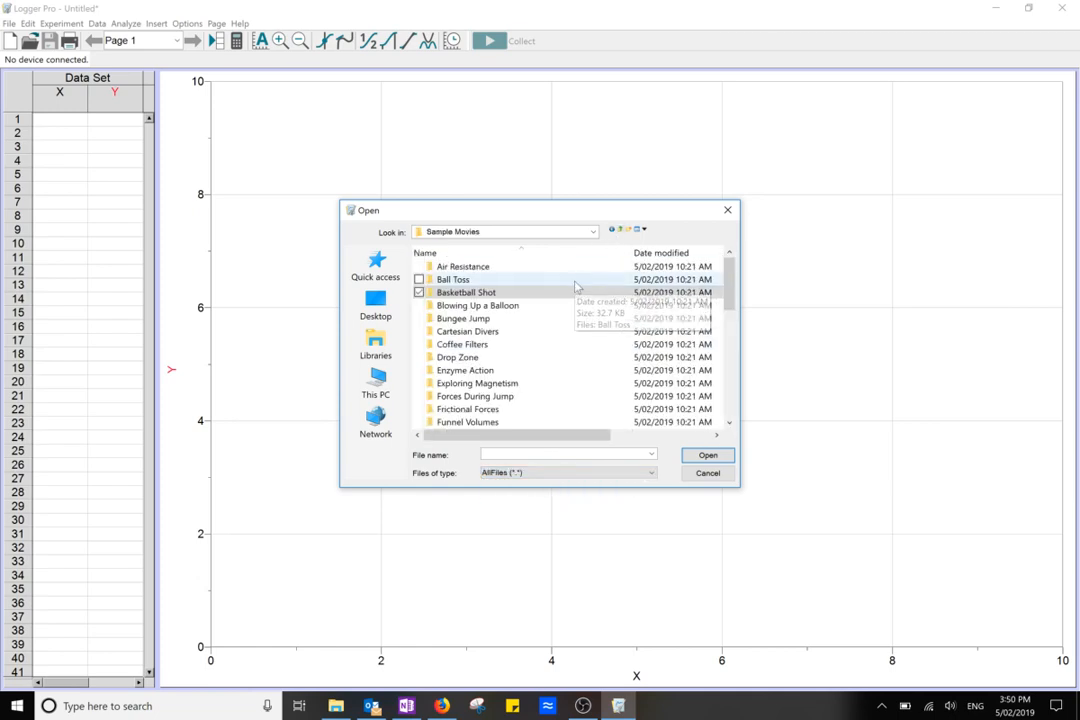
- Insert the Basketball Shot movie from the Original Video Files folder
scroll(576, 287, down, 9)
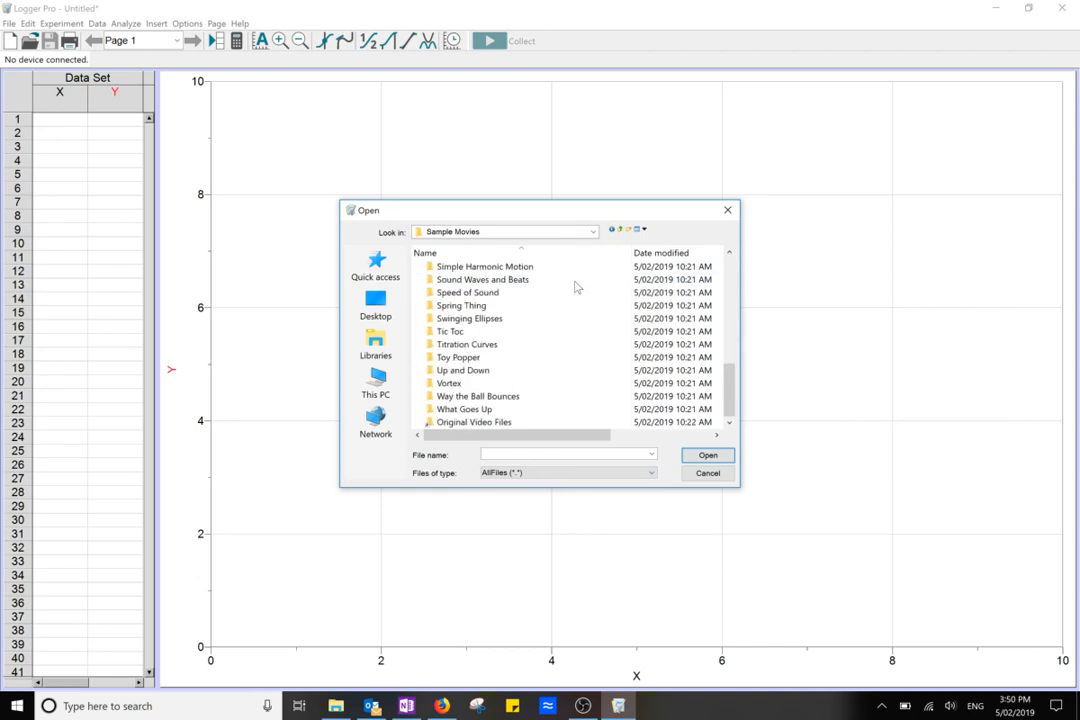
double_click(478, 422)
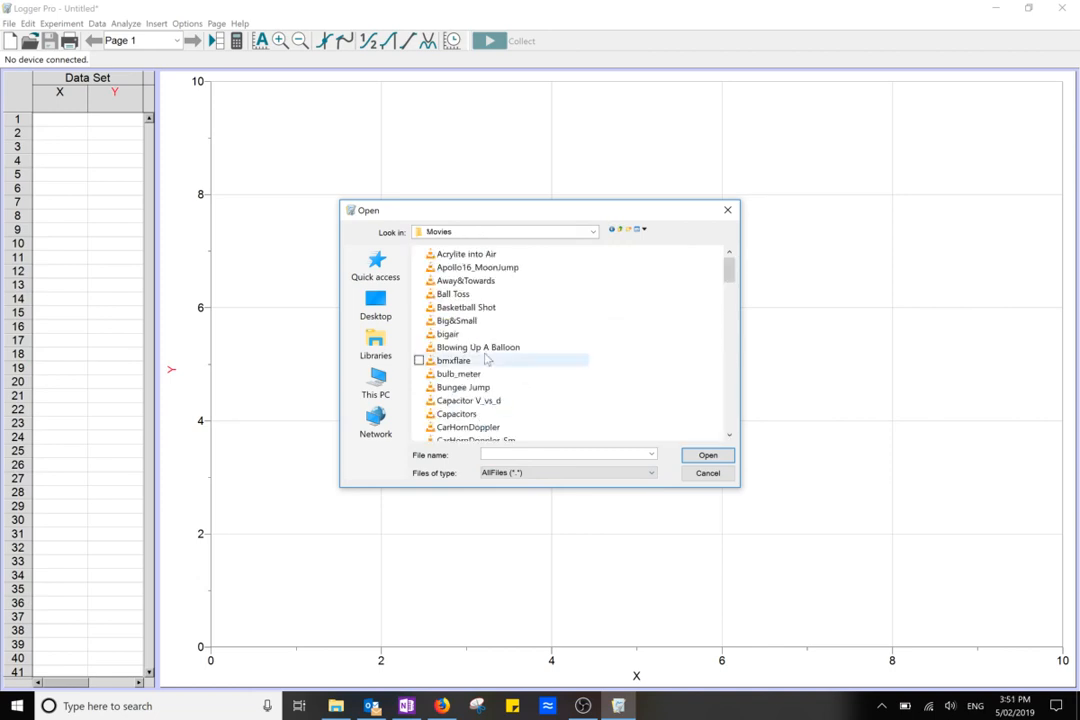
double_click(457, 309)
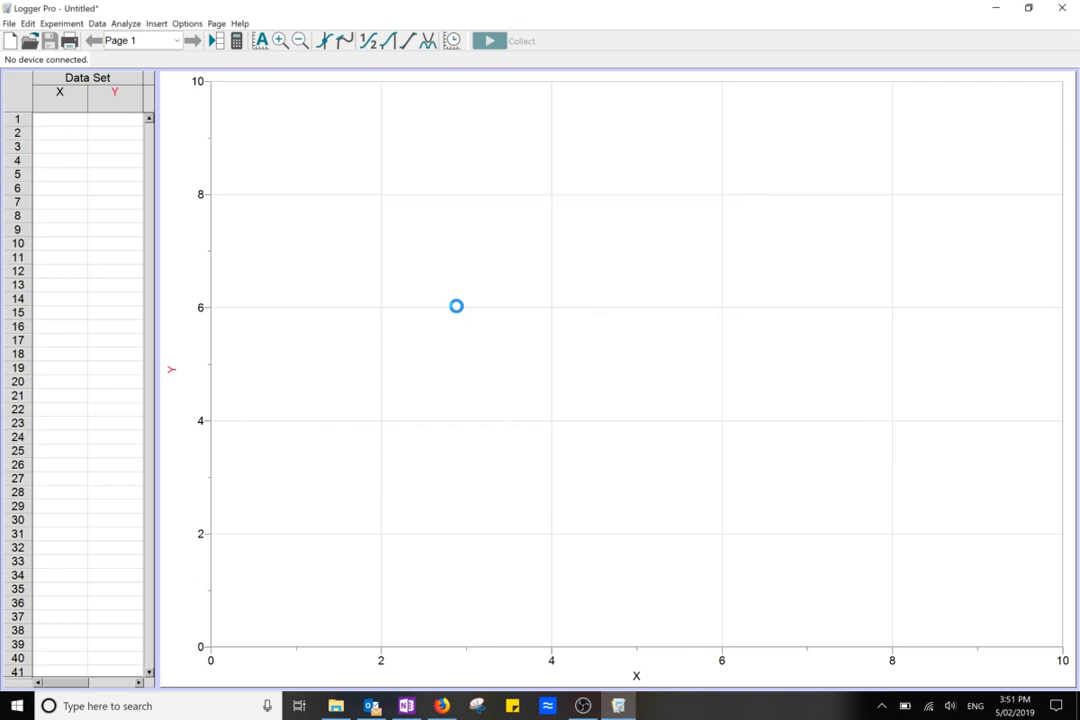
- Enlarge the inserted basketball movie and place it over the middle of the graph
drag(239, 292, 458, 234)
drag(497, 297, 777, 555)
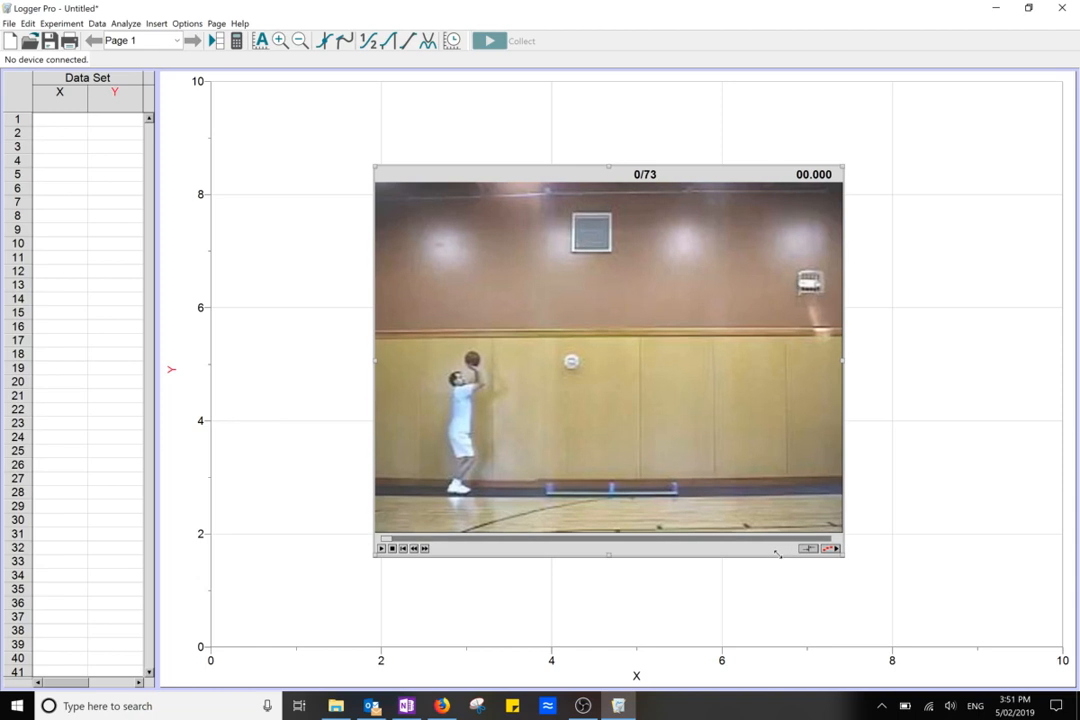
drag(615, 366, 501, 338)
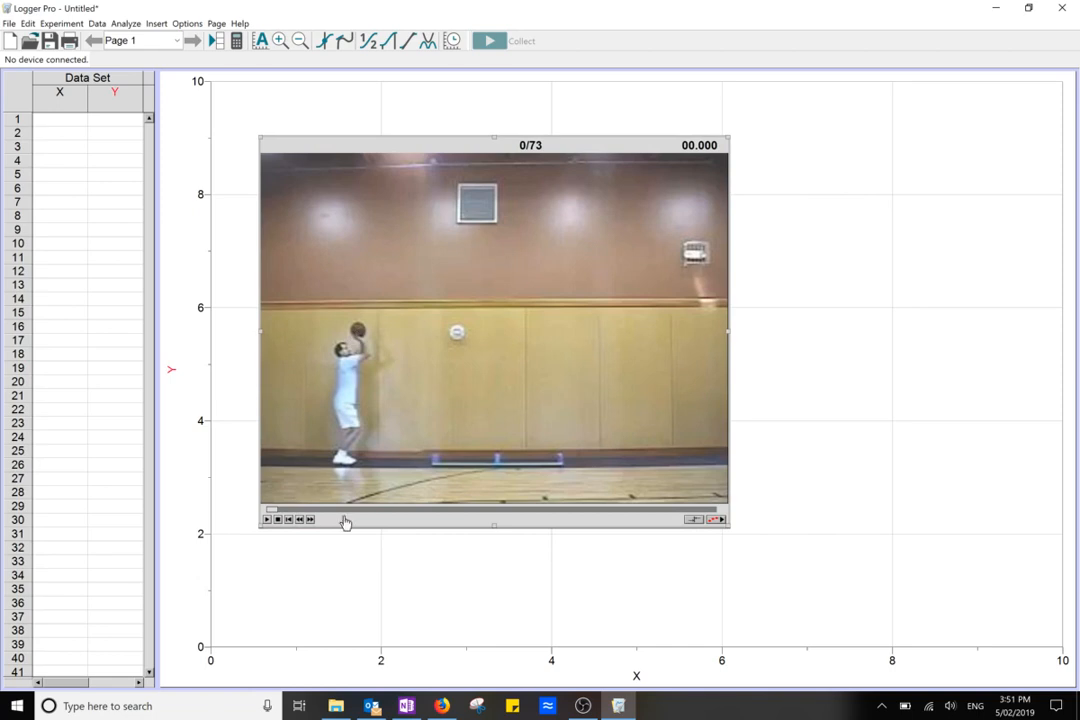
- Play the basketball movie several times to review the ball's flight and rewind it to the first frame
click(267, 520)
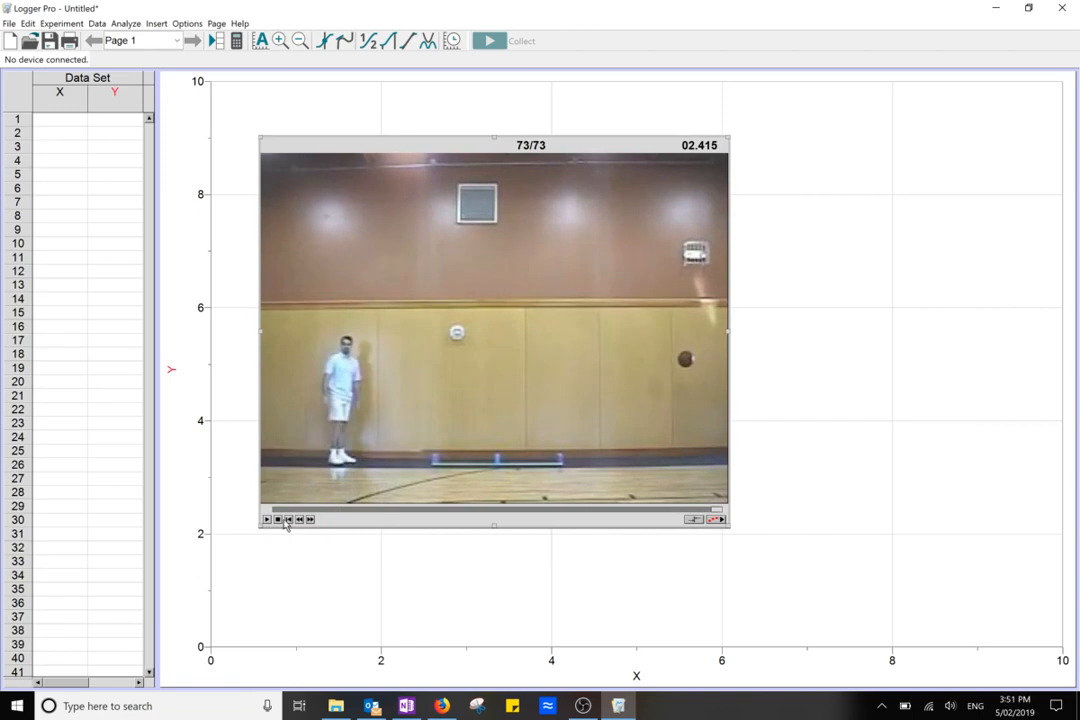
click(289, 520)
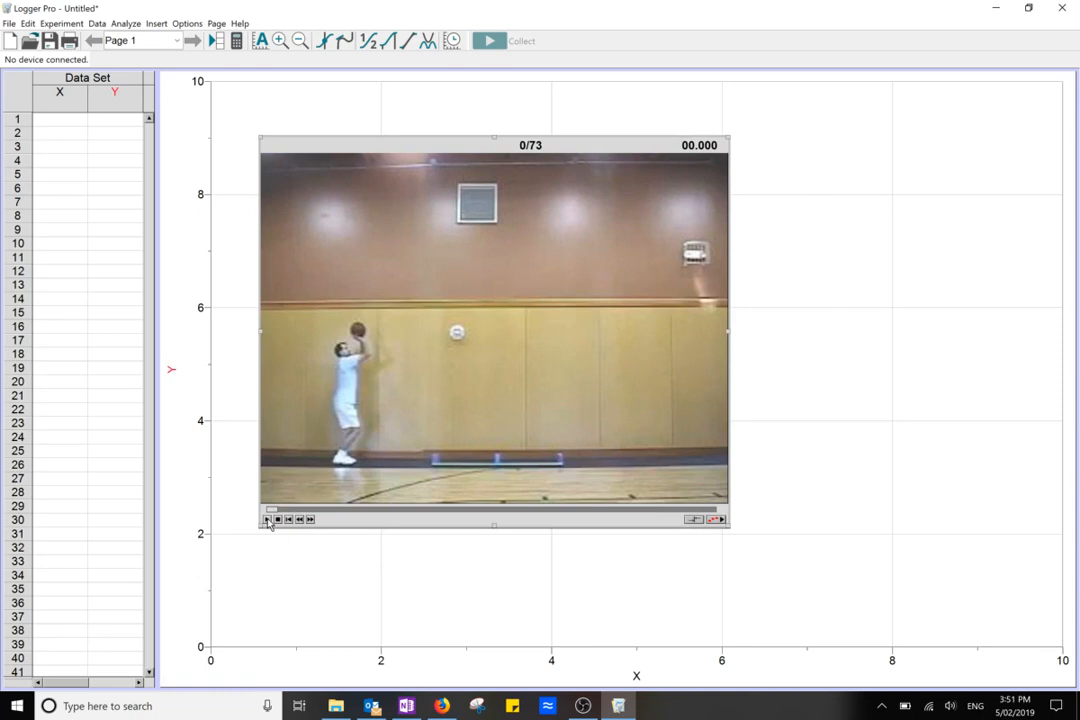
click(268, 521)
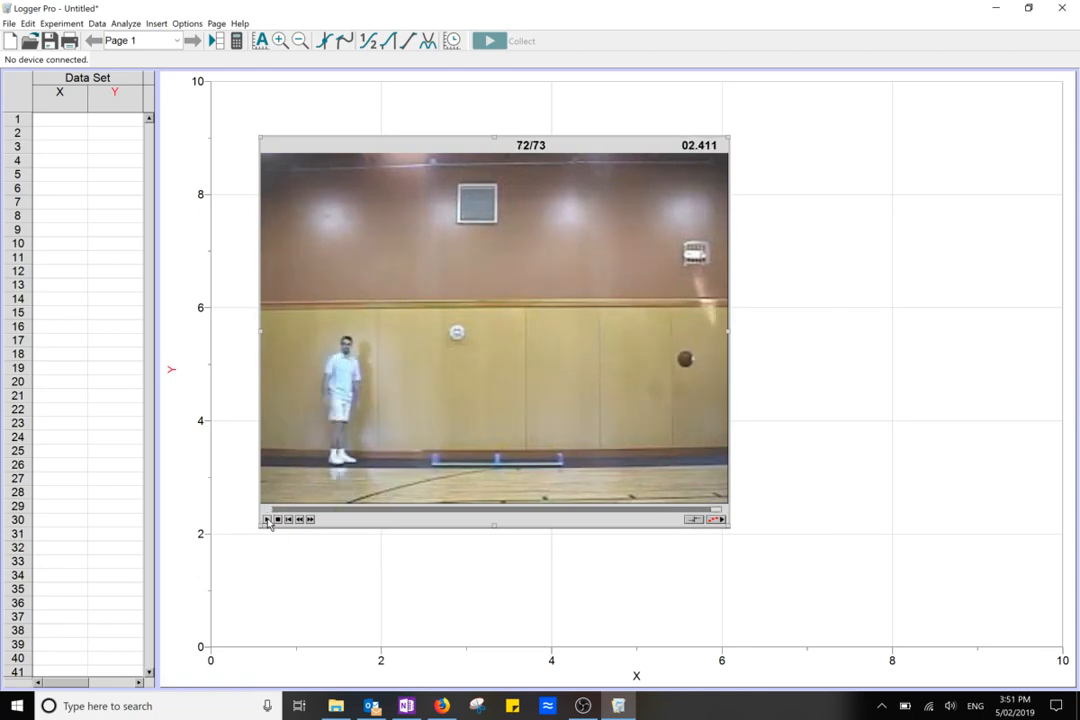
click(288, 520)
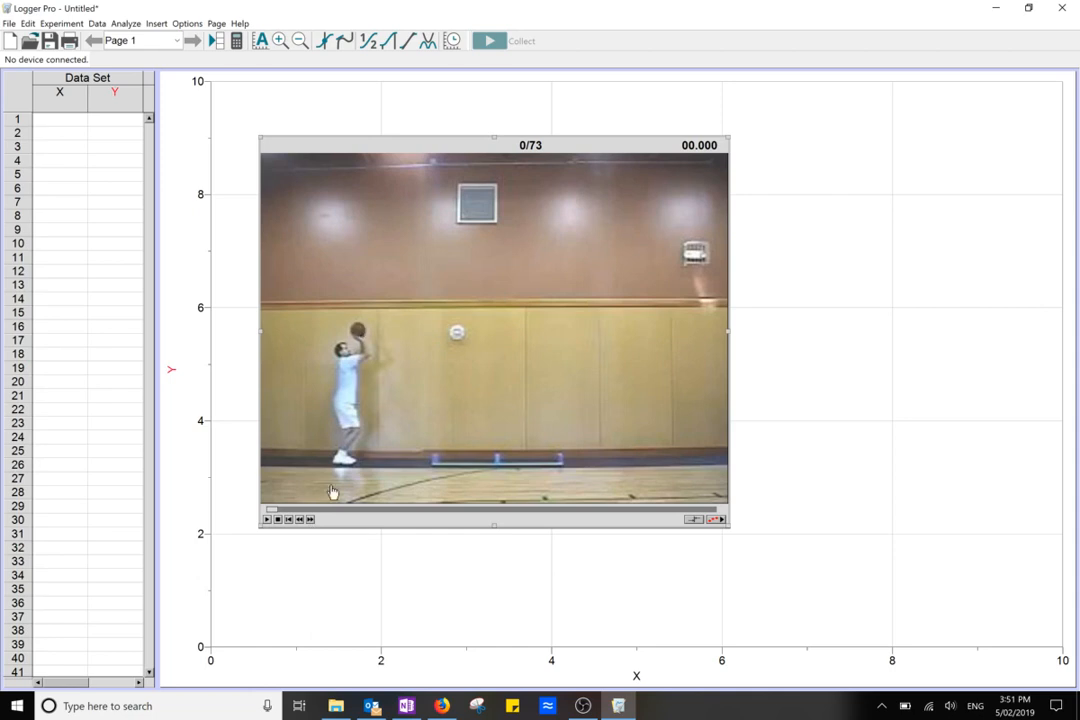
click(267, 520)
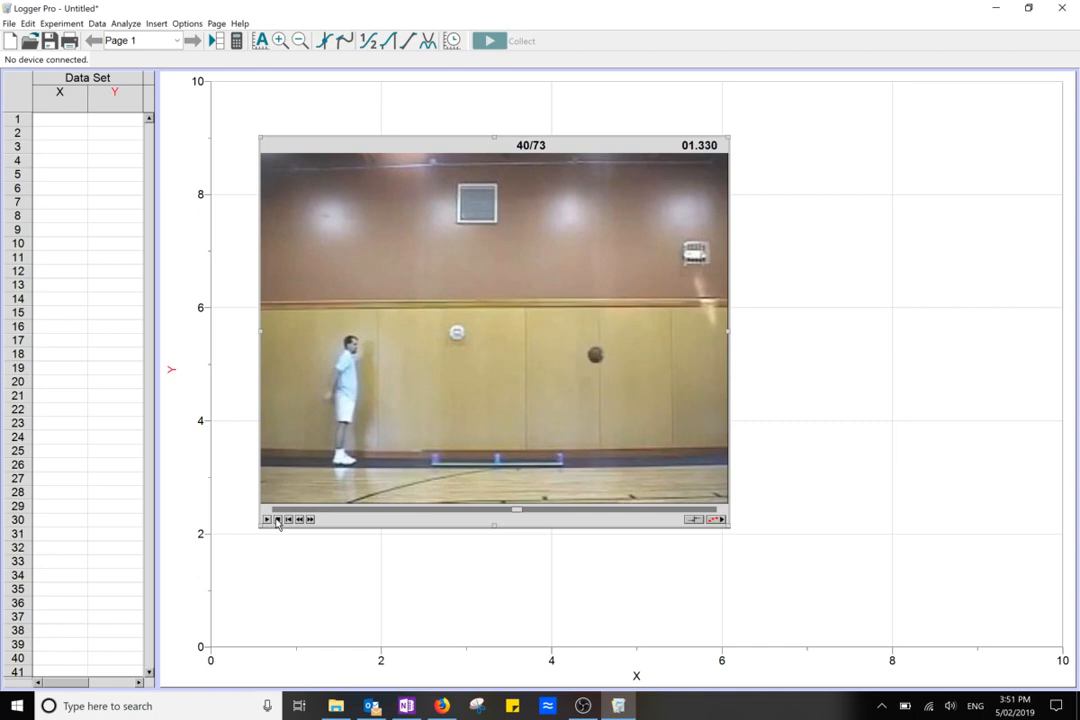
click(278, 520)
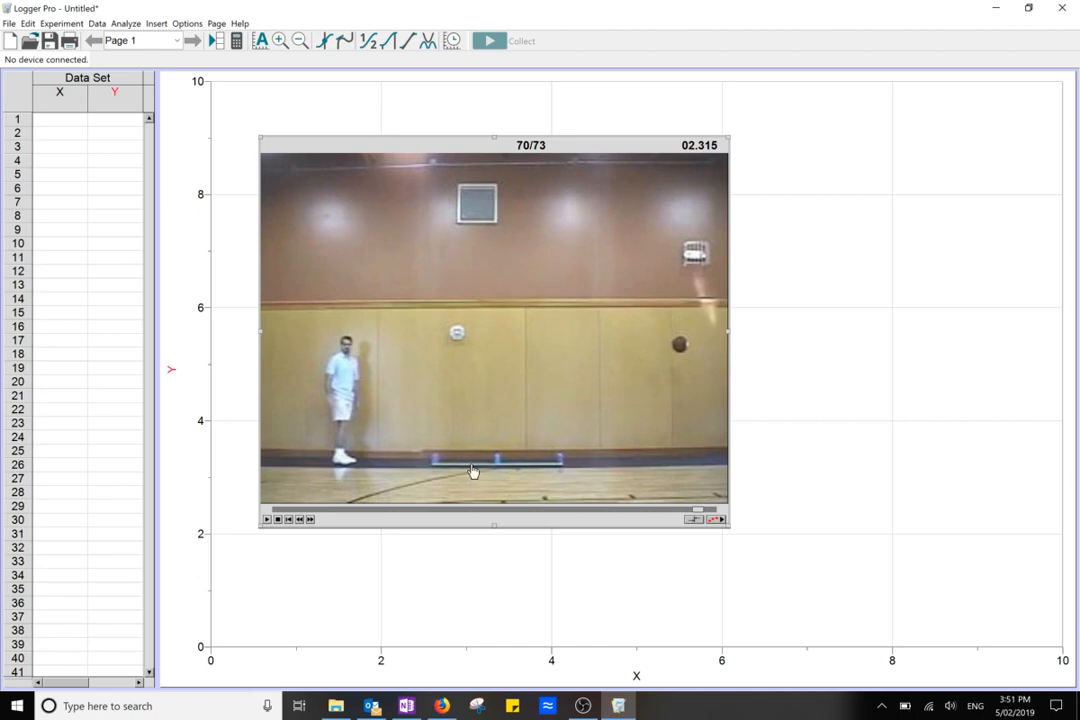
click(288, 520)
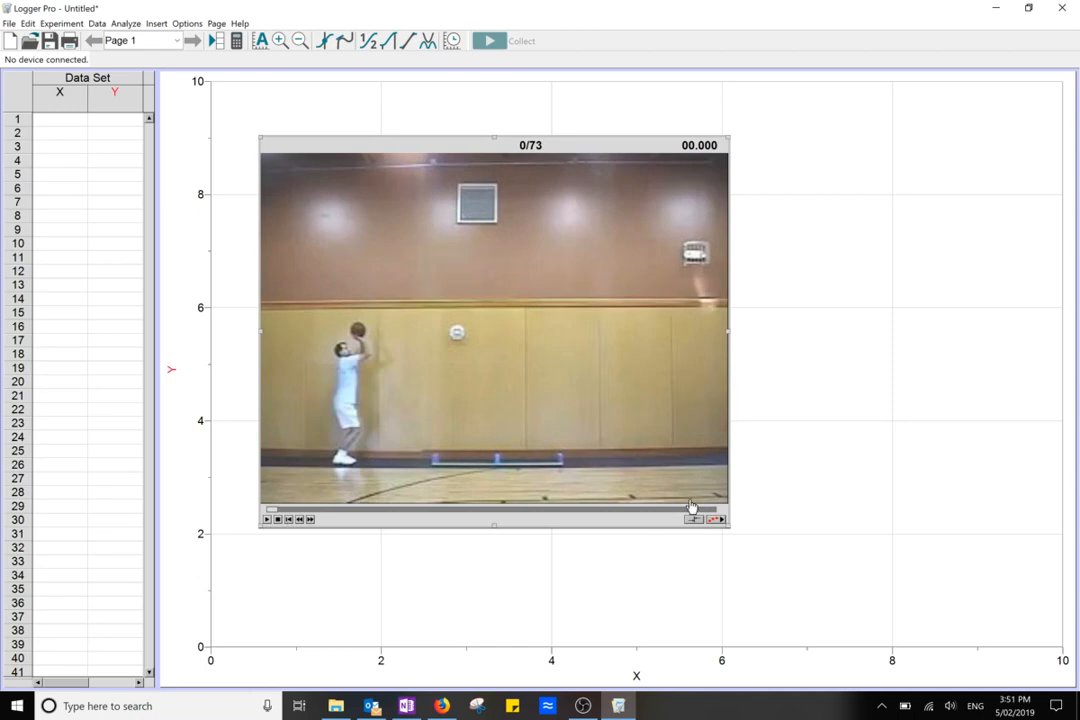
- Enable video analysis for the movie and set the origin on the floor just in front of the player's feet
click(716, 520)
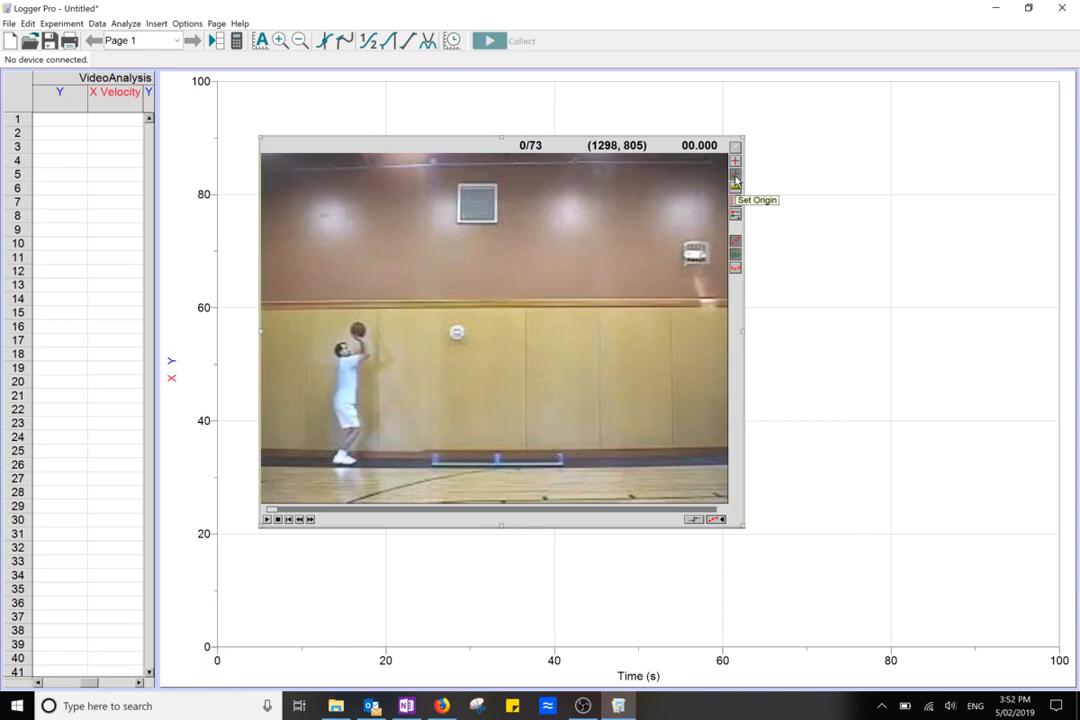
click(735, 180)
click(356, 463)
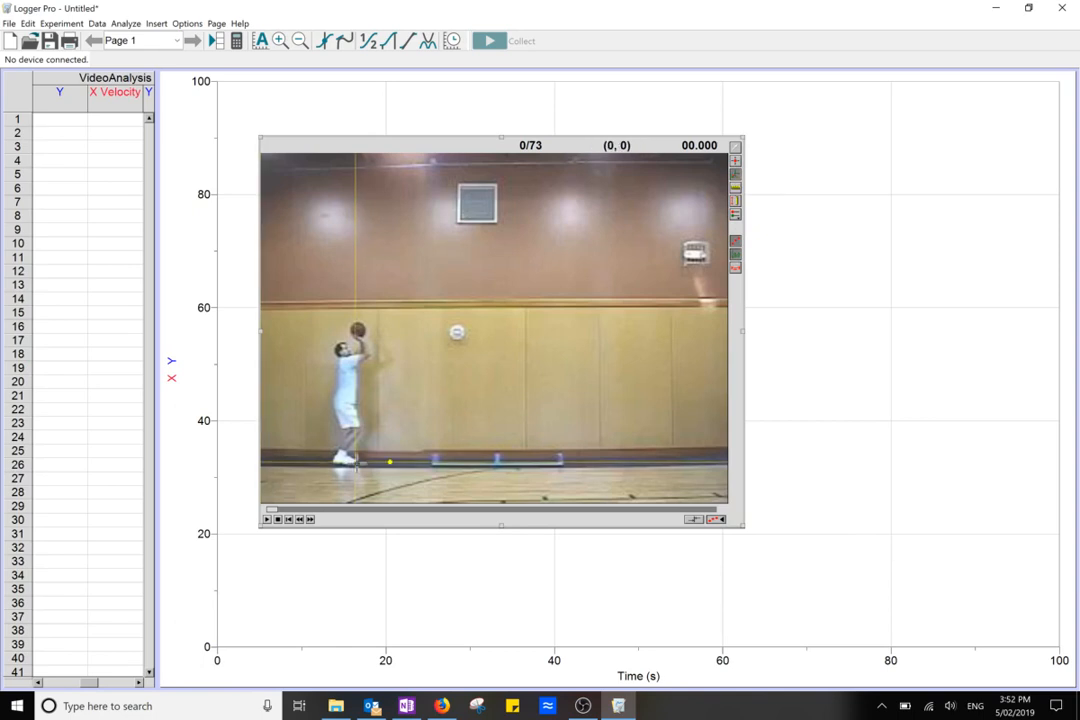
drag(357, 463, 361, 465)
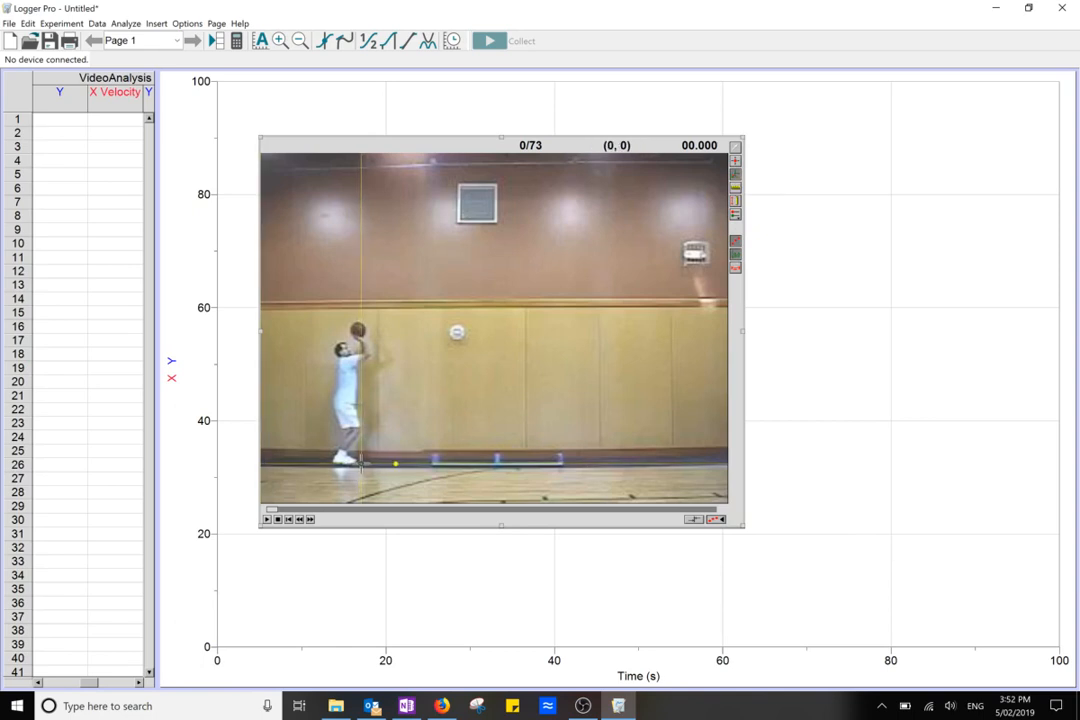
- Go to frame 6, where the ball leaves the hands, and move the origin to the floor directly below the ball
click(310, 520)
click(310, 520)
click(310, 520)
click(310, 520)
click(310, 520)
click(310, 520)
click(310, 520)
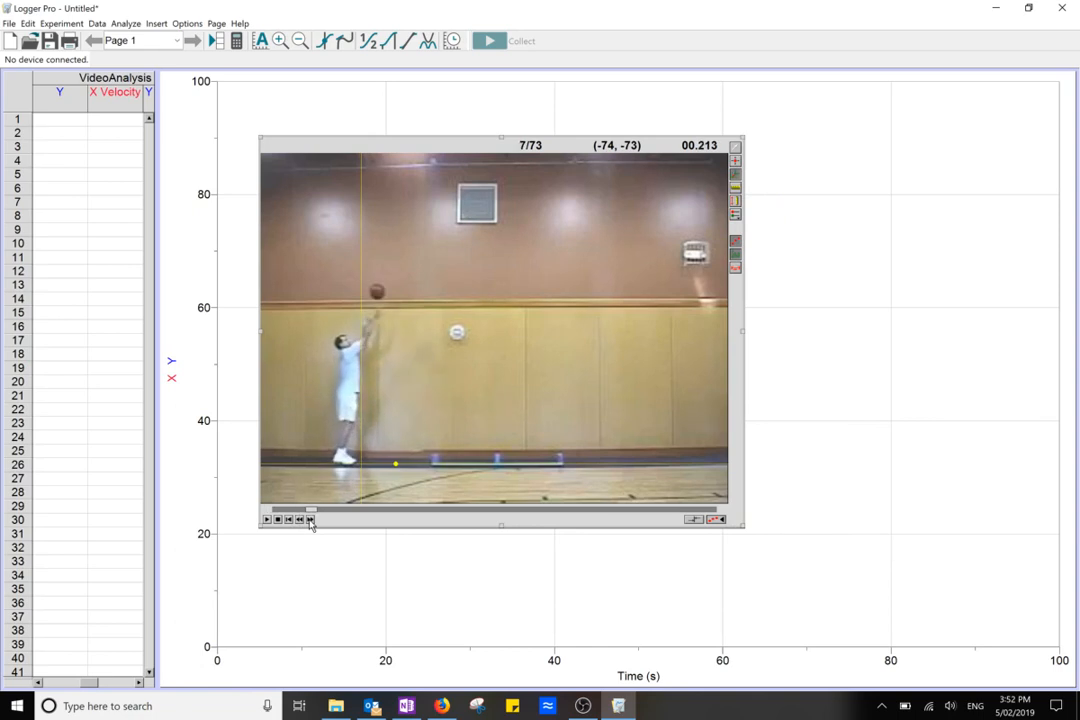
click(300, 520)
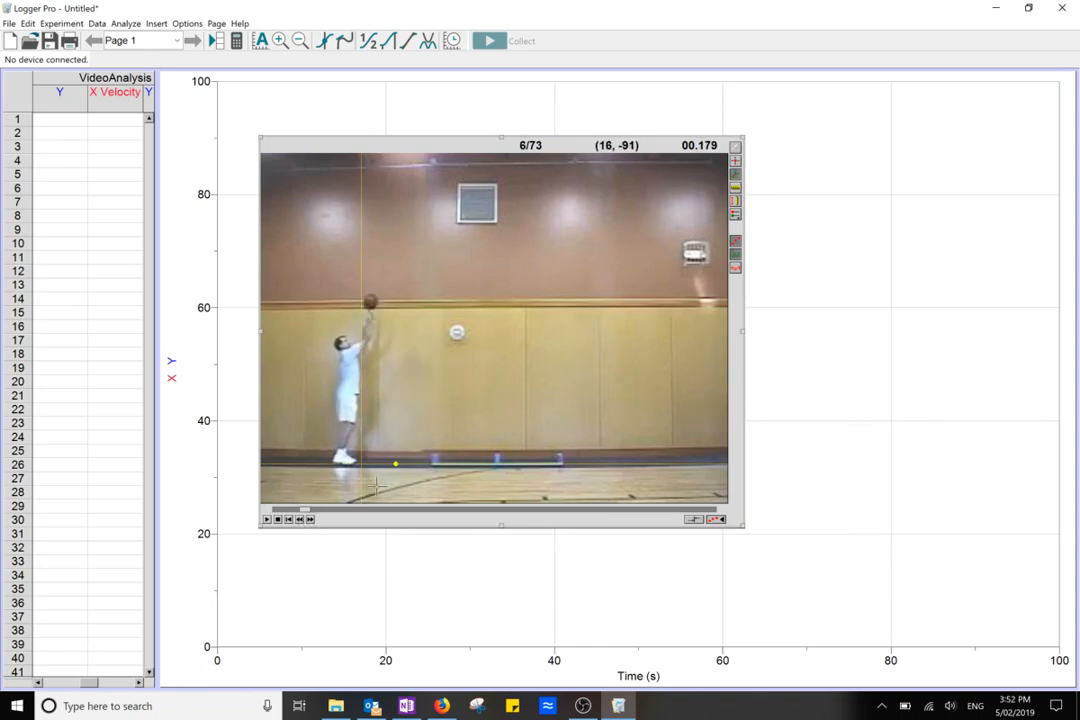
drag(376, 485, 370, 464)
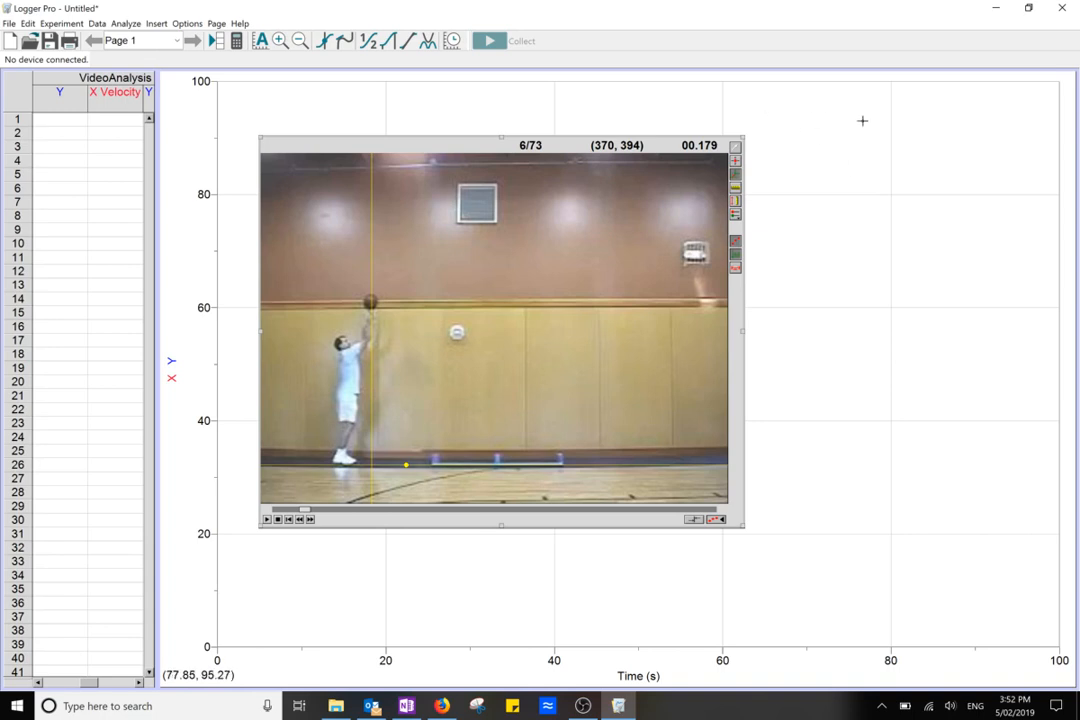
- Set the movie scale by marking the full length of the bar on the floor as 2 m
click(735, 196)
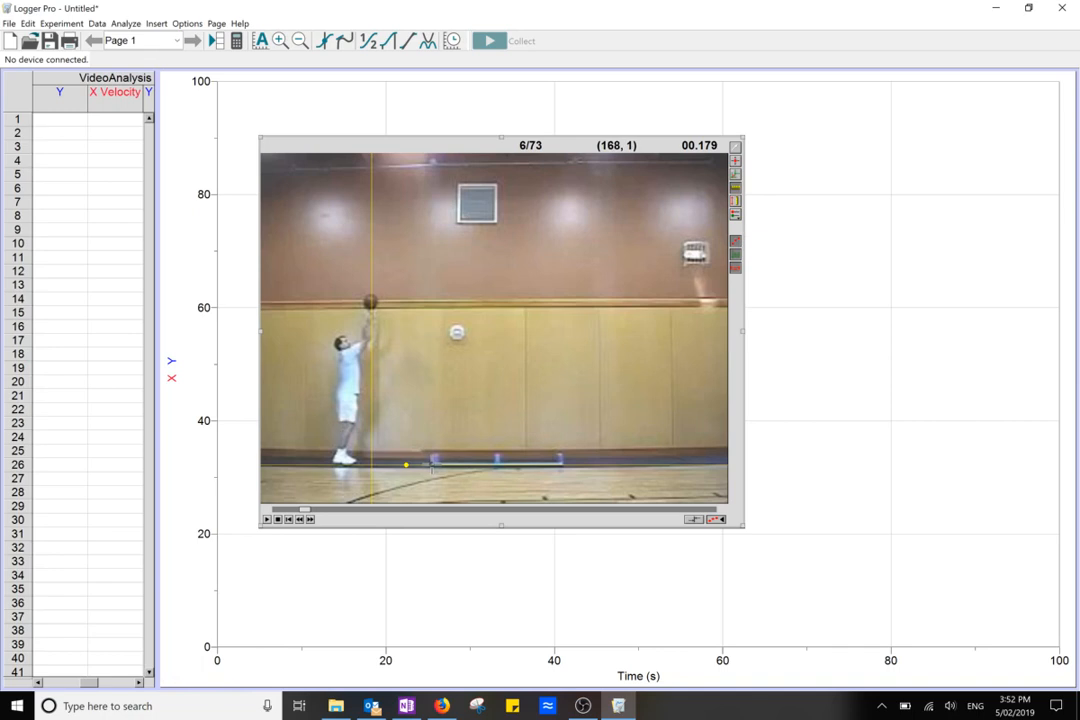
drag(432, 463, 562, 466)
drag(562, 466, 564, 469)
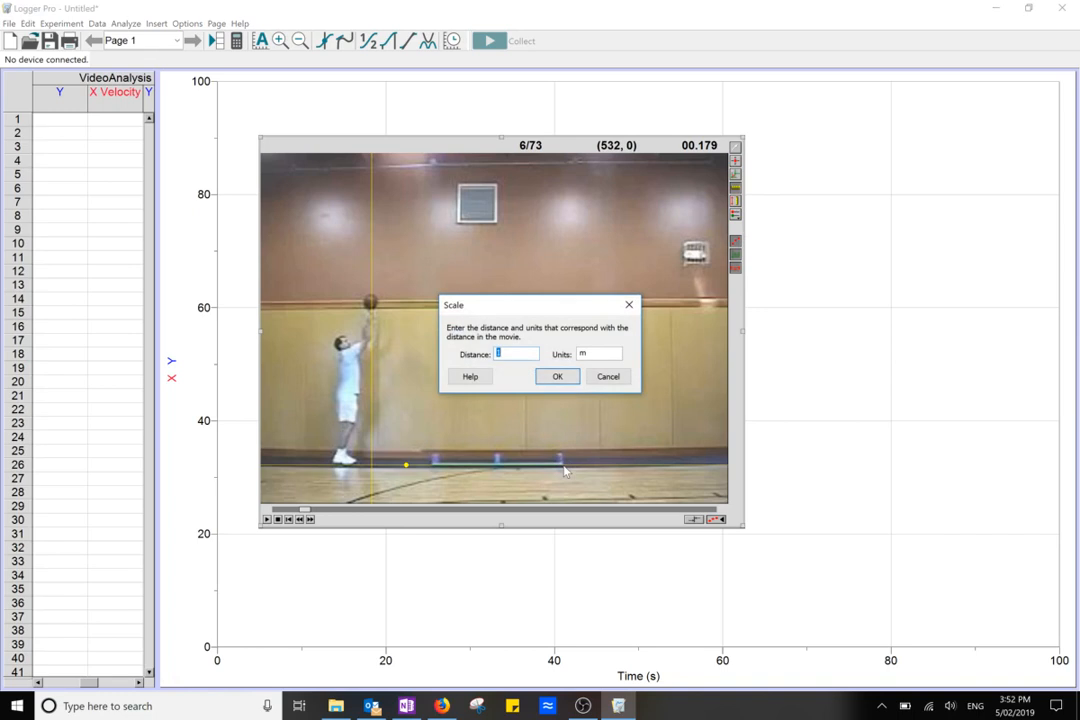
text(2)
click(557, 376)
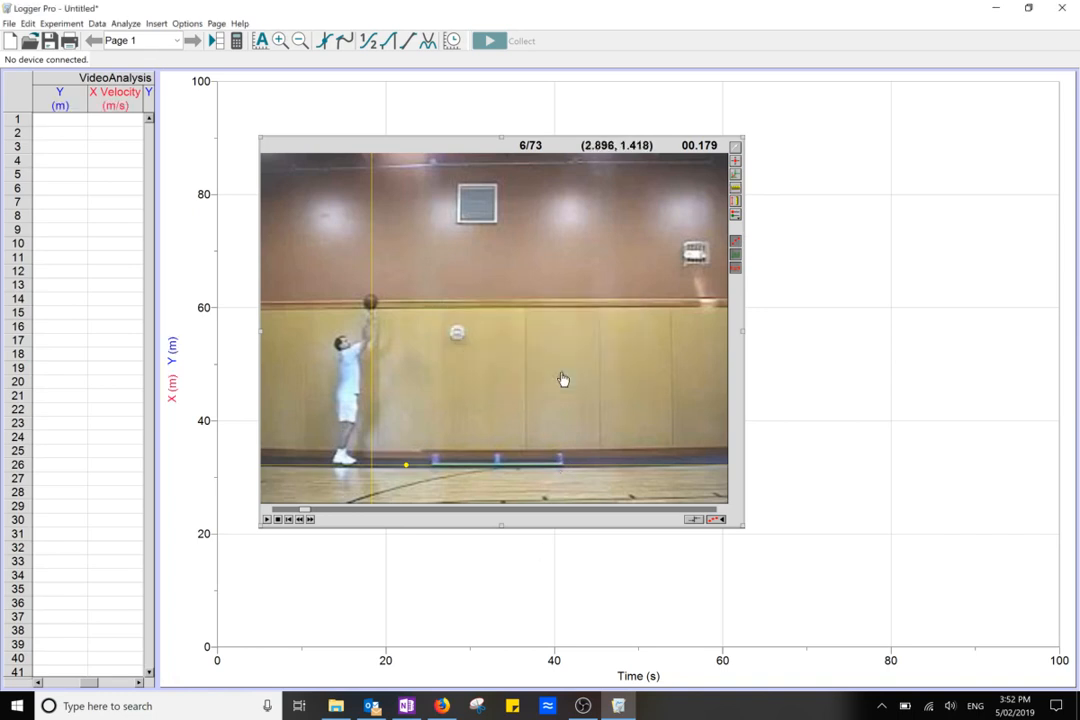
- Step back and forth around the release and stop at frame 7, where the ball has just left the player's hands
click(311, 521)
click(310, 521)
click(299, 520)
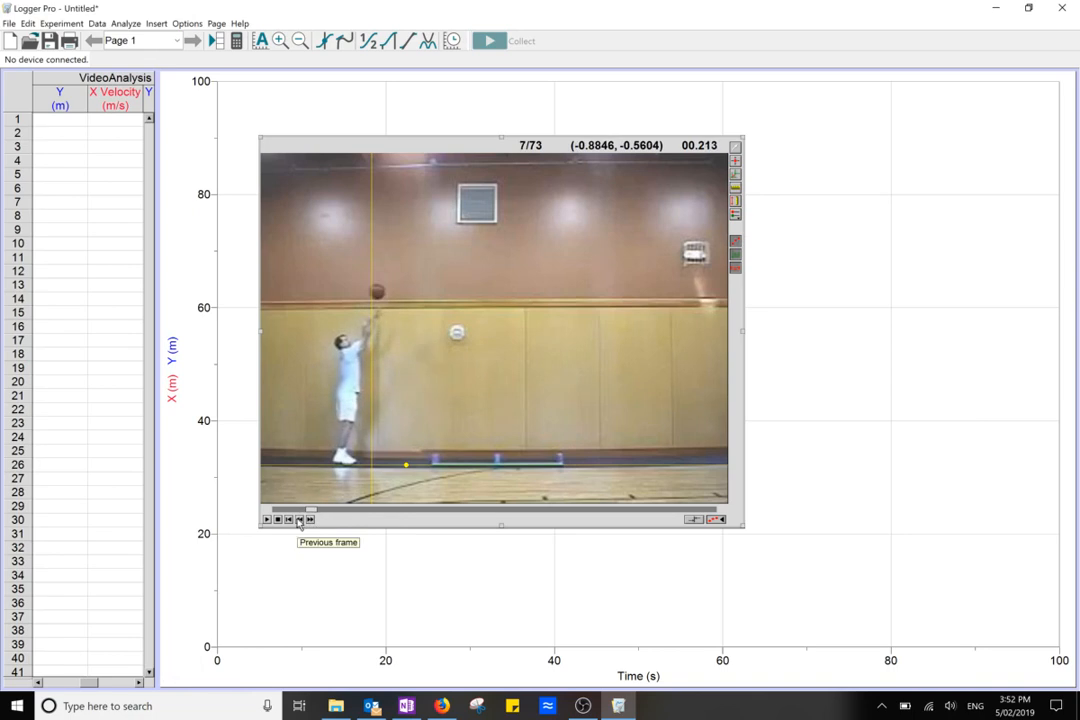
click(299, 520)
click(310, 520)
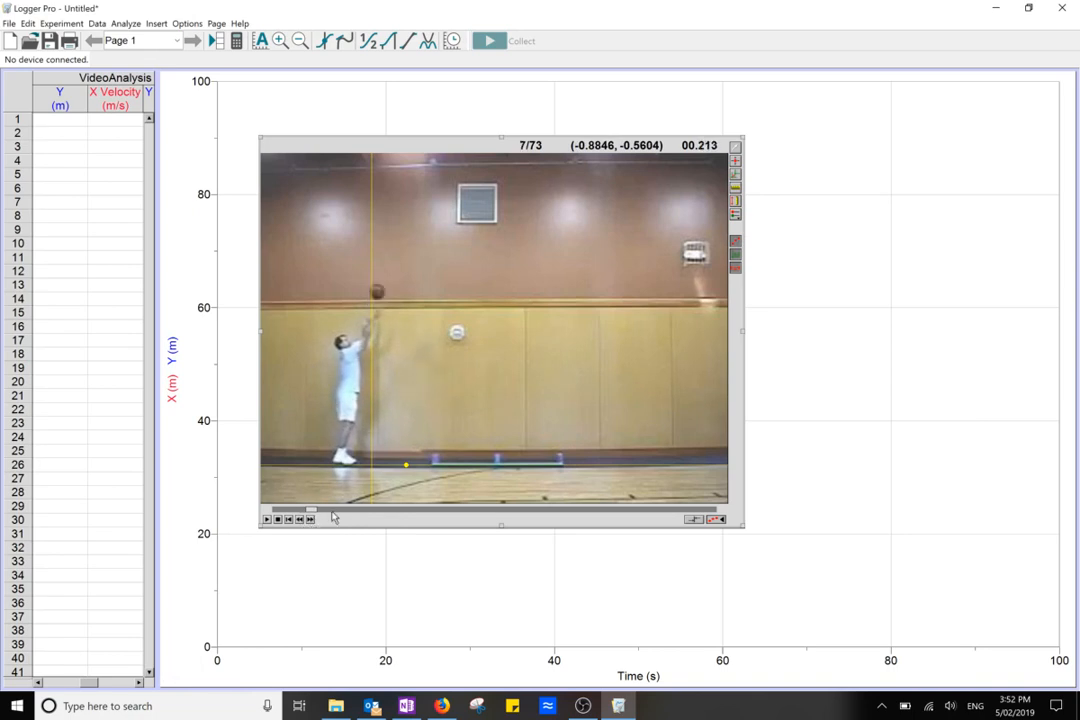
- Add a tracking point on the ball in every frame from frame 7 to frame 47, following its arc down to the floor
click(736, 162)
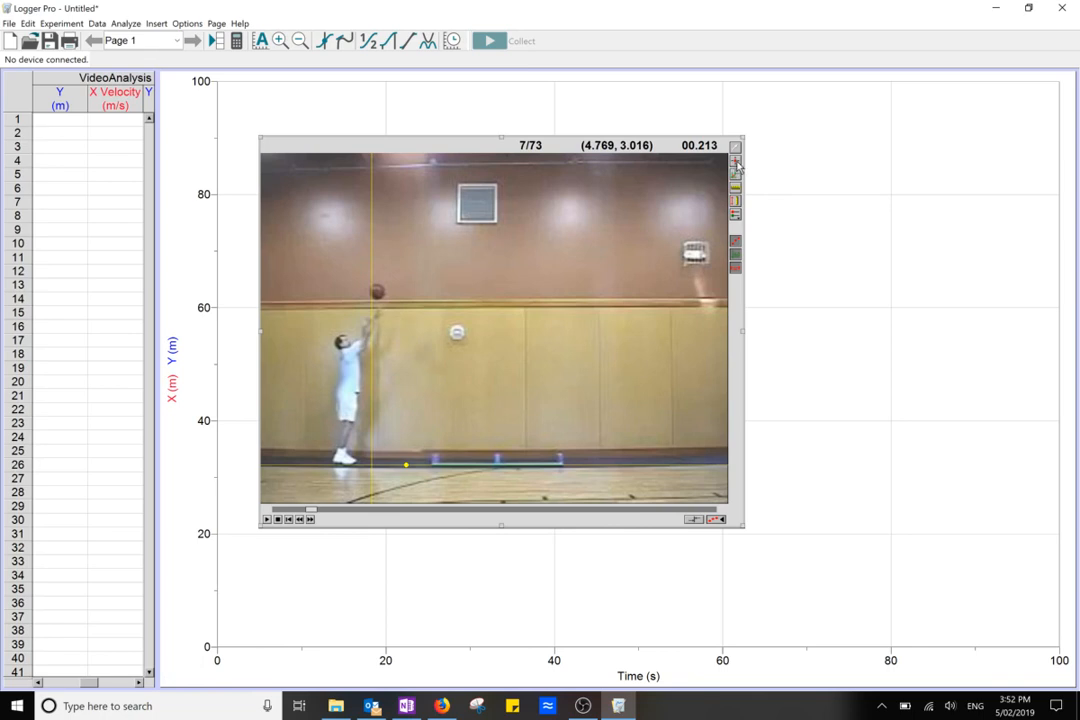
click(882, 706)
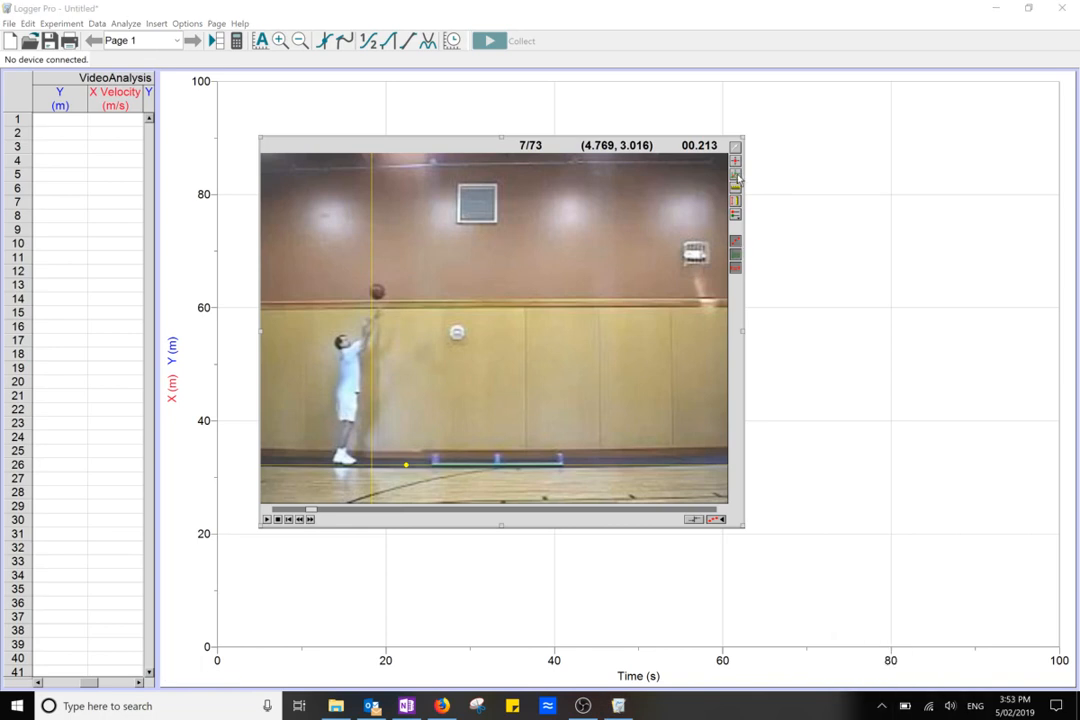
click(736, 163)
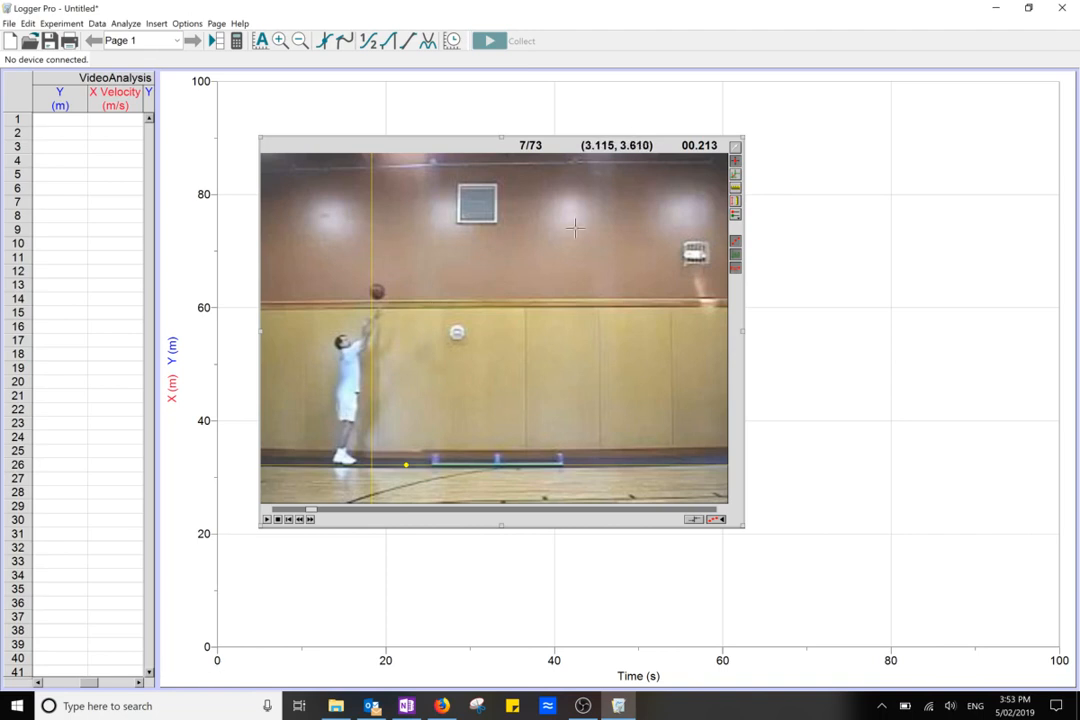
click(378, 290)
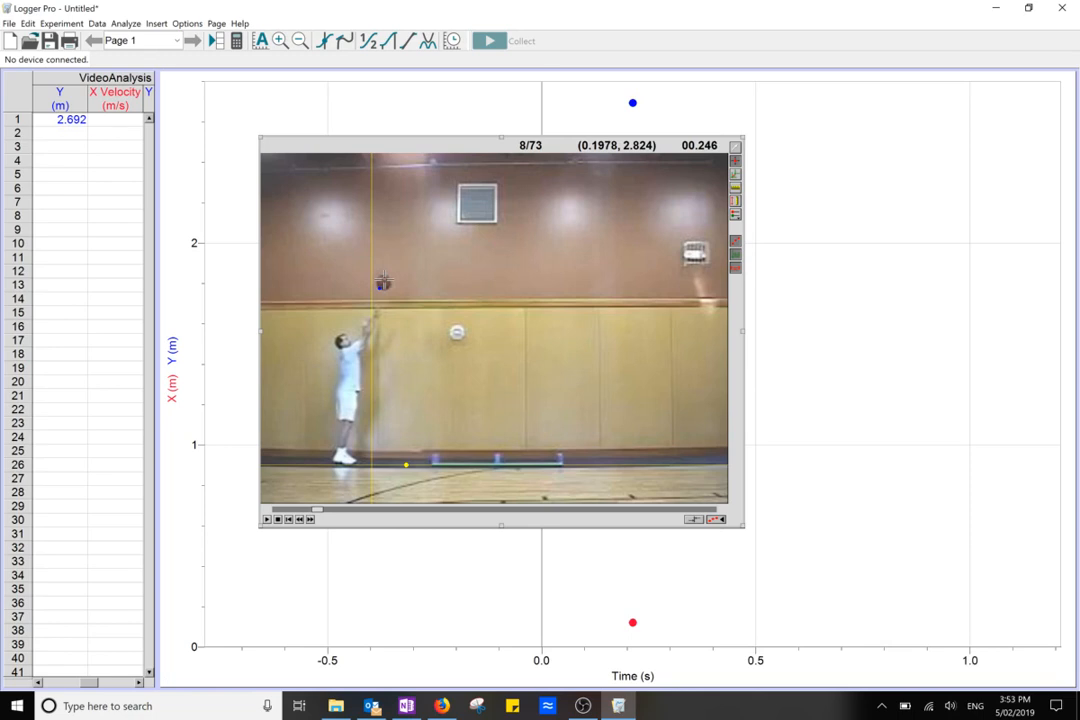
click(384, 281)
click(390, 272)
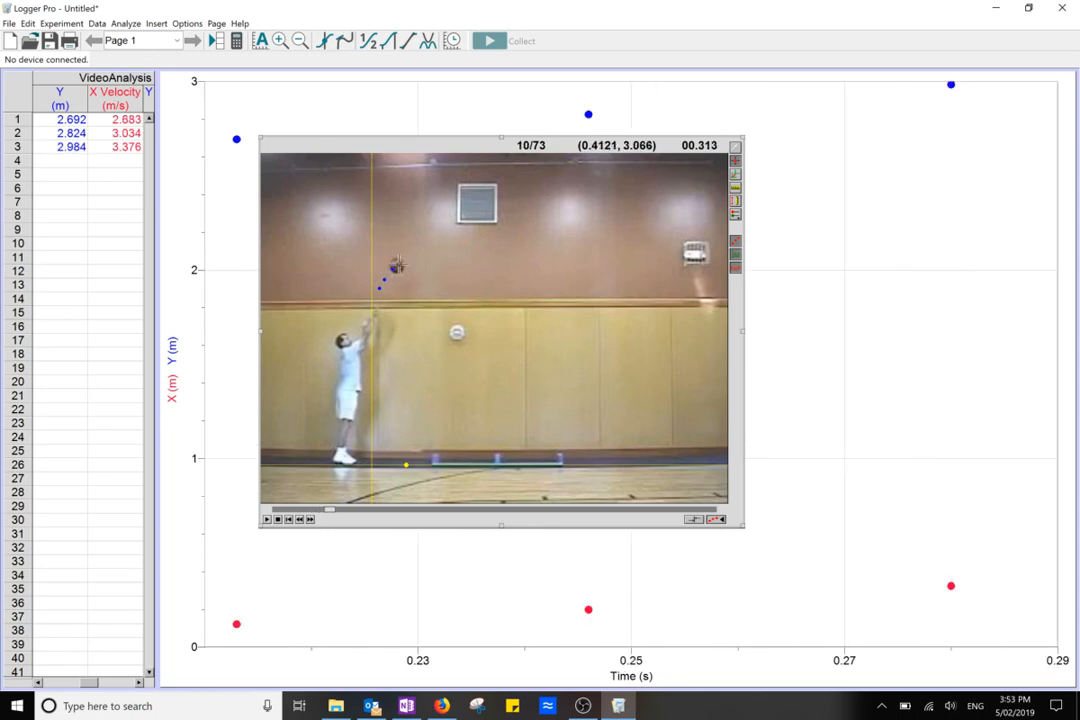
click(399, 262)
click(408, 255)
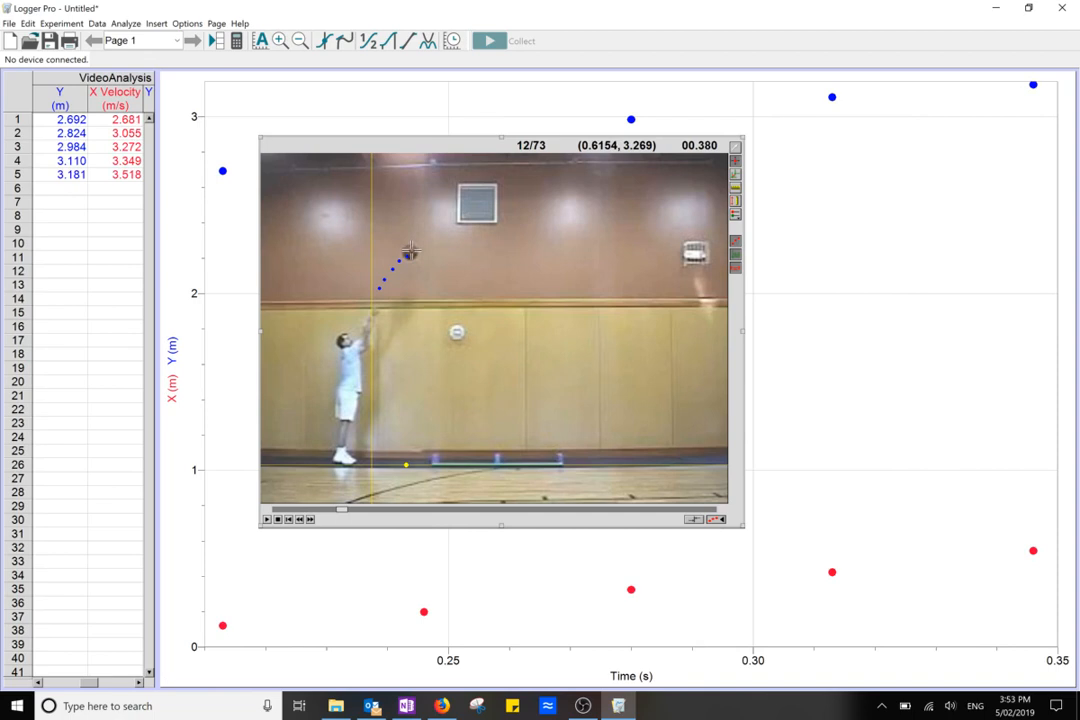
click(410, 251)
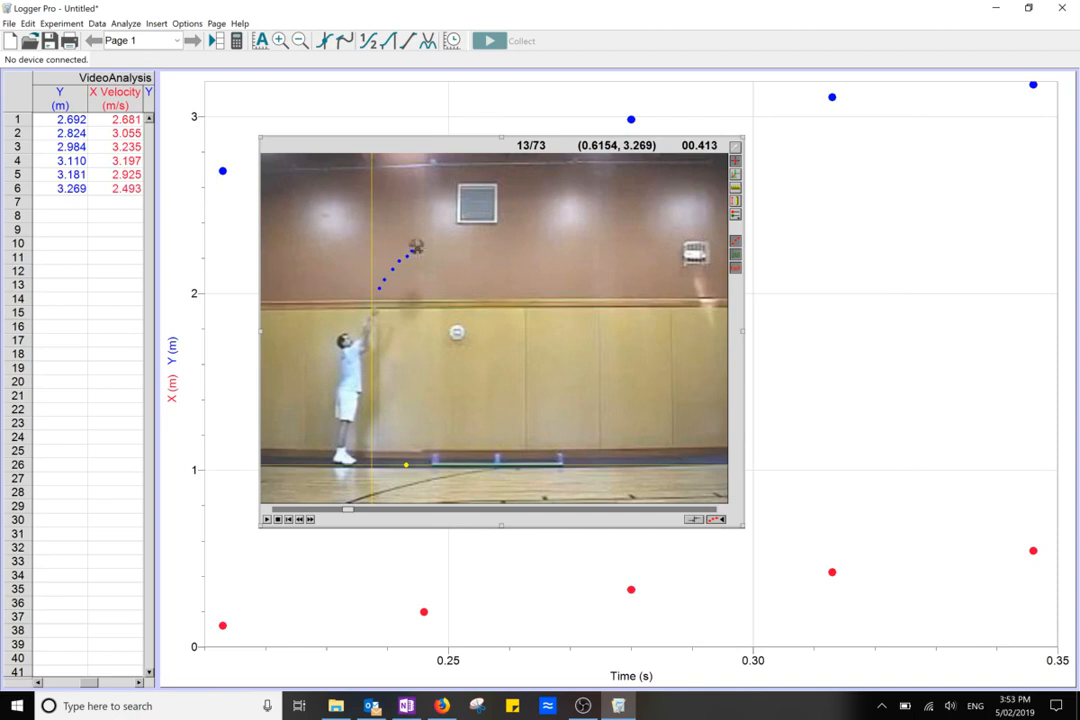
click(418, 245)
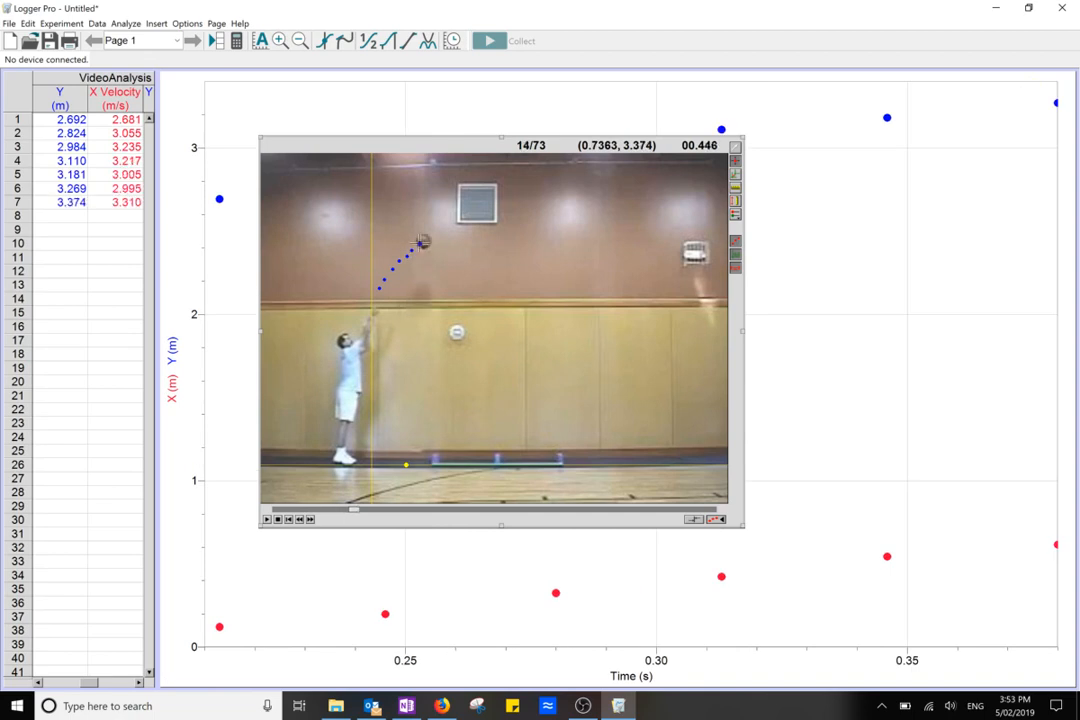
click(428, 237)
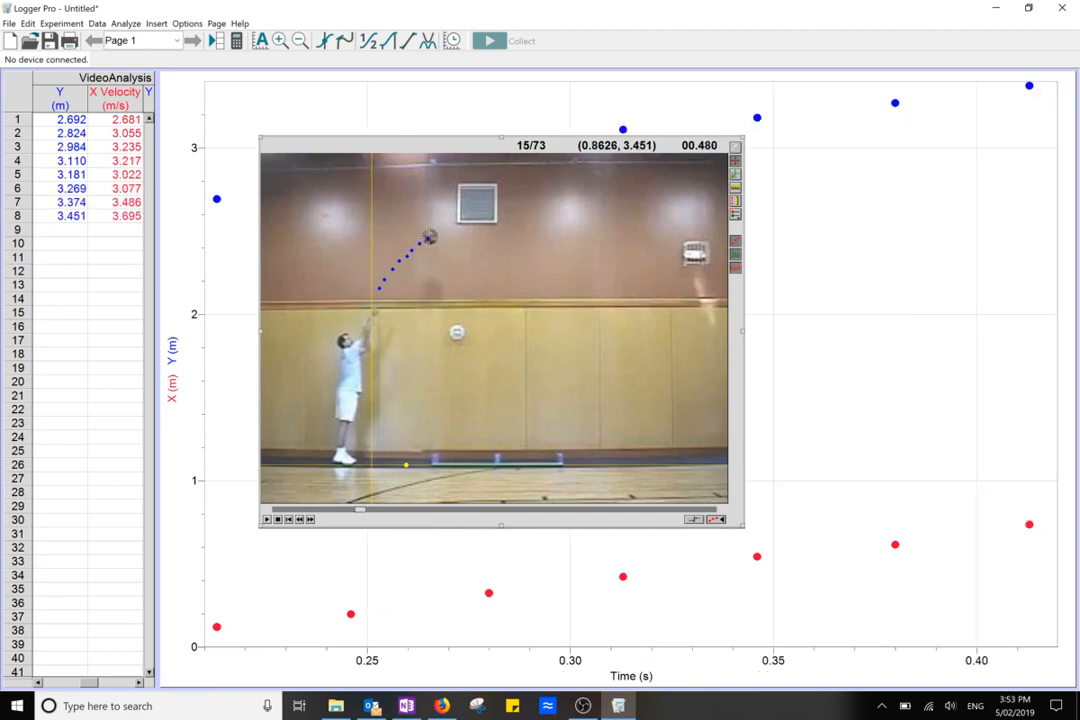
click(432, 234)
click(442, 231)
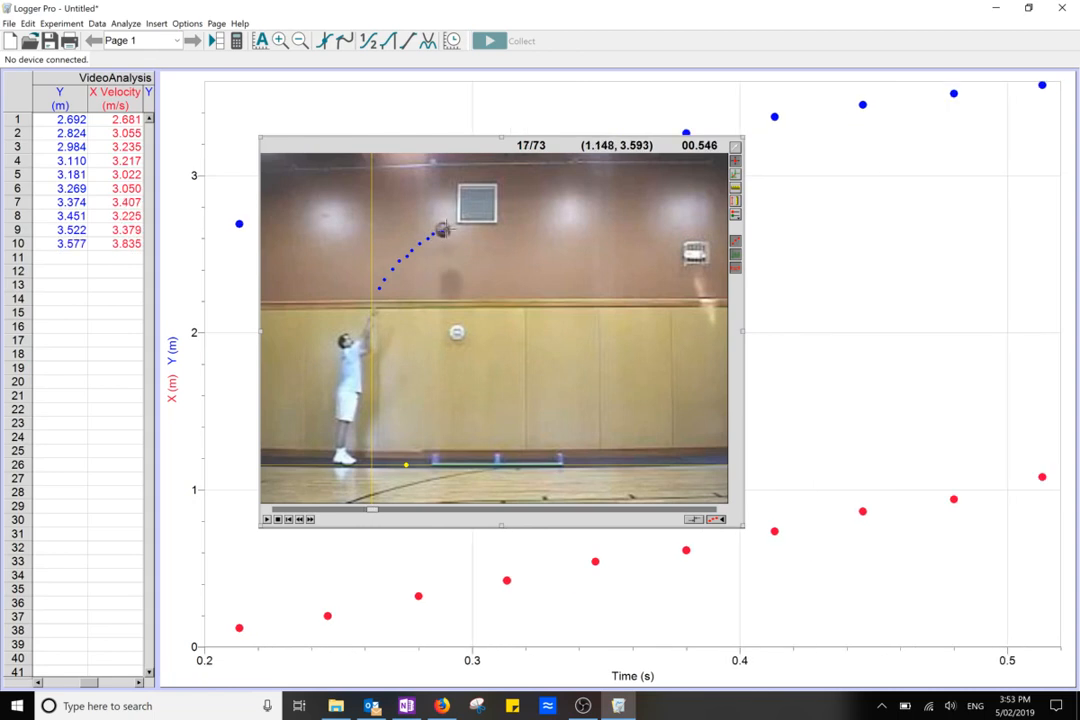
click(444, 228)
click(454, 226)
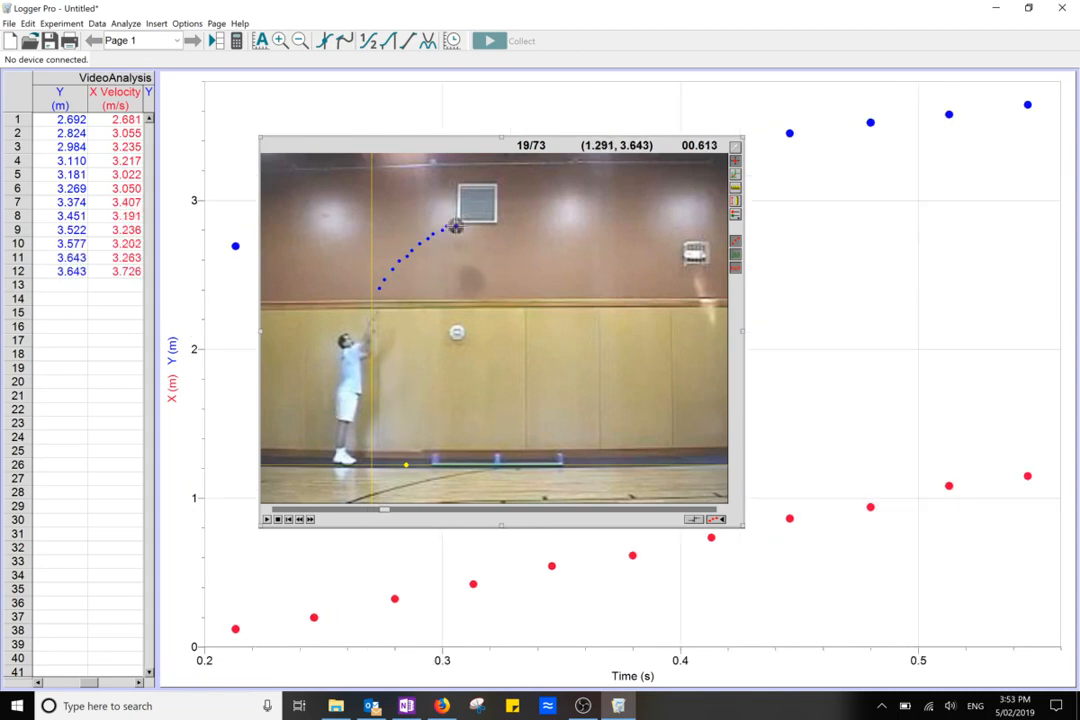
click(461, 224)
click(468, 224)
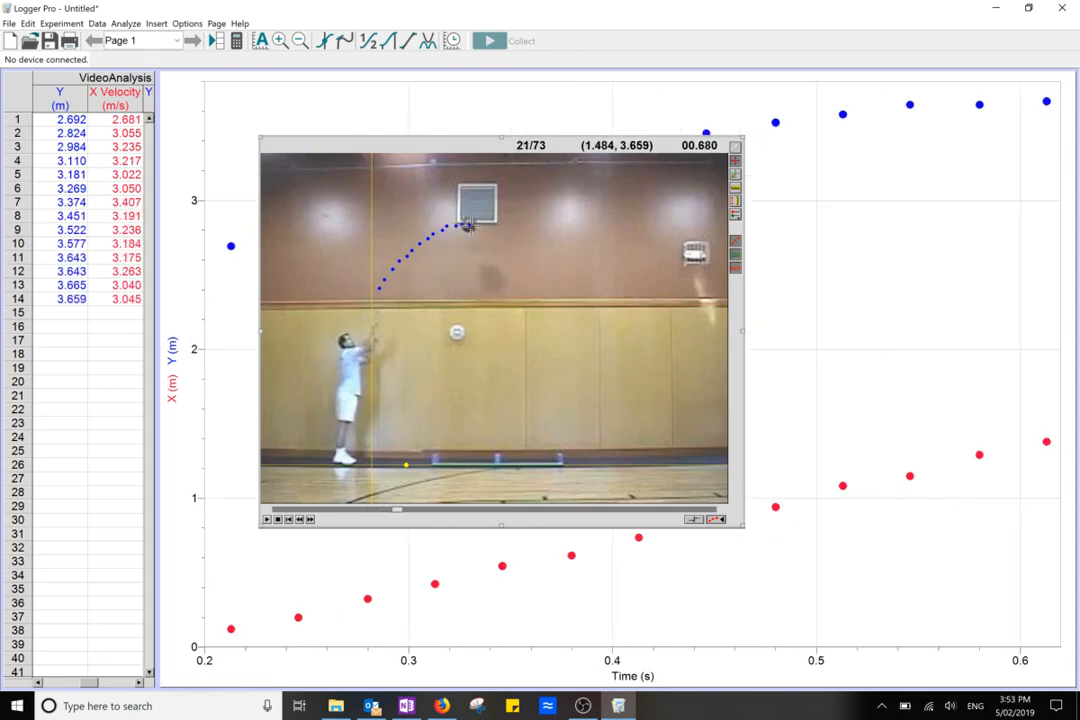
click(476, 225)
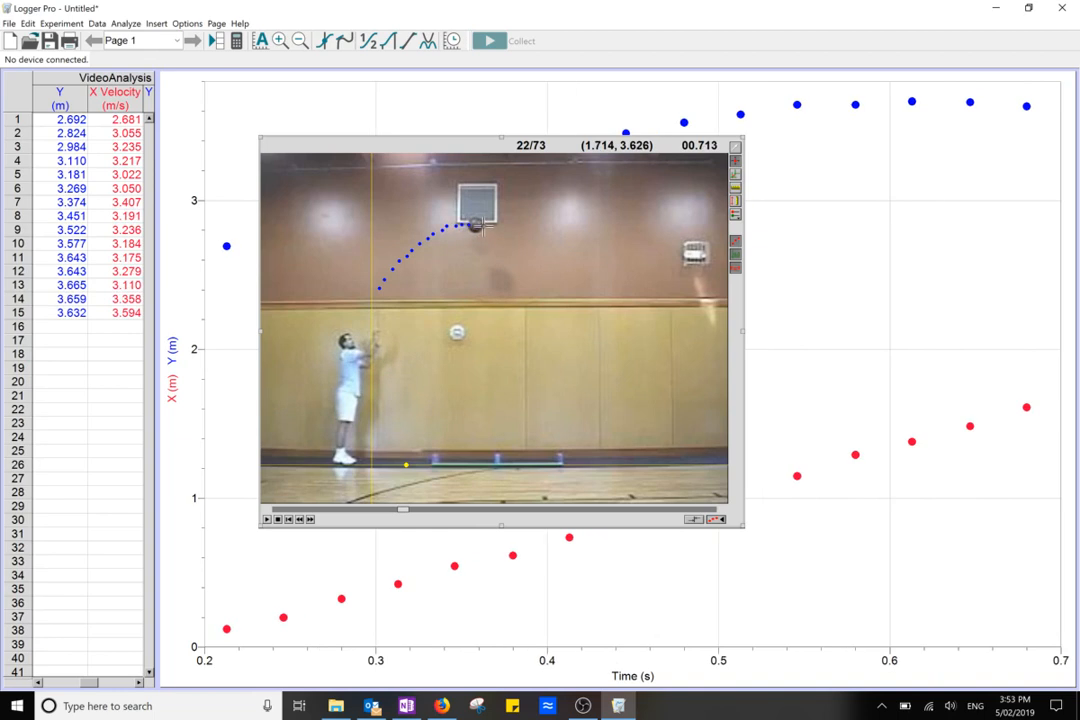
click(481, 227)
click(481, 226)
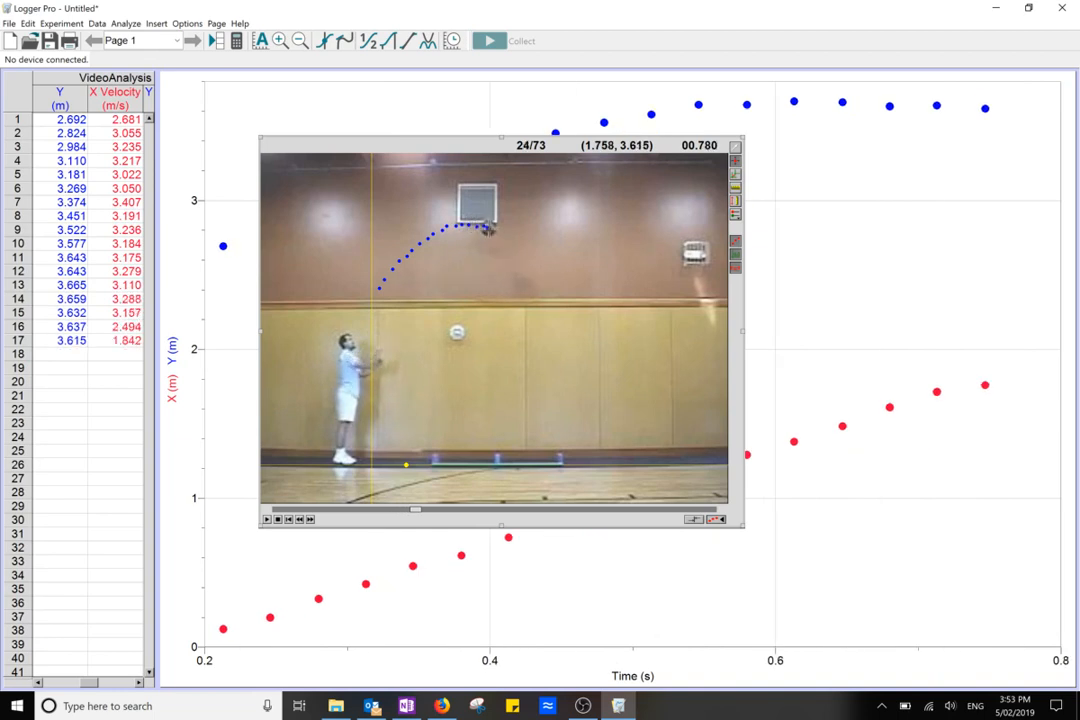
click(489, 228)
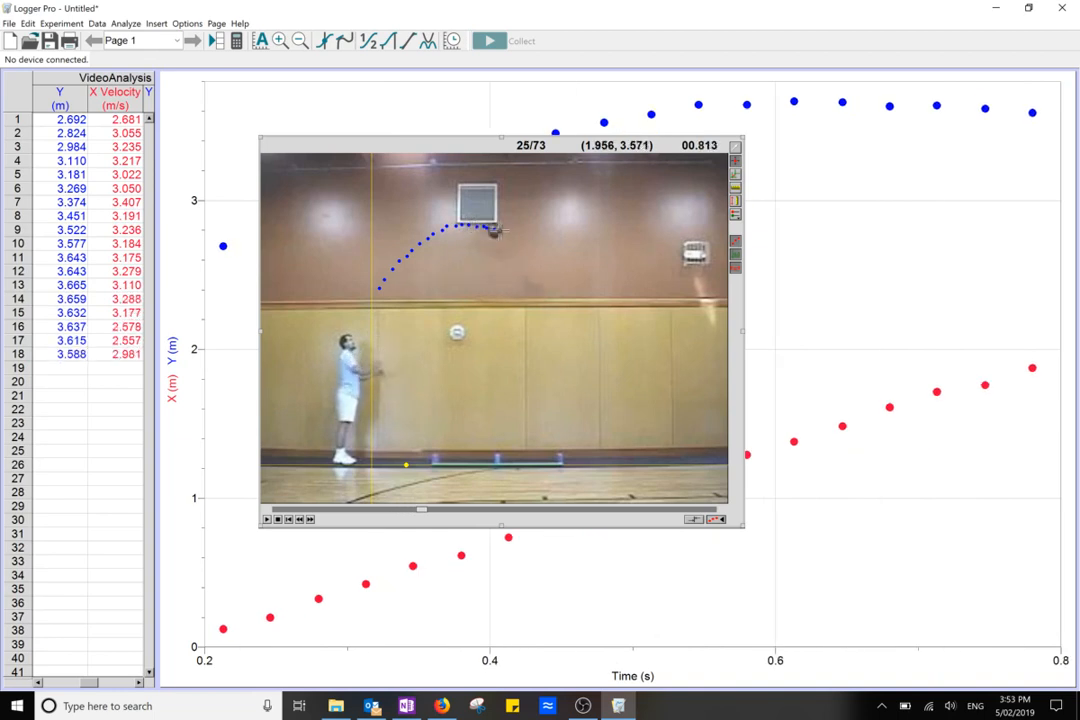
click(496, 231)
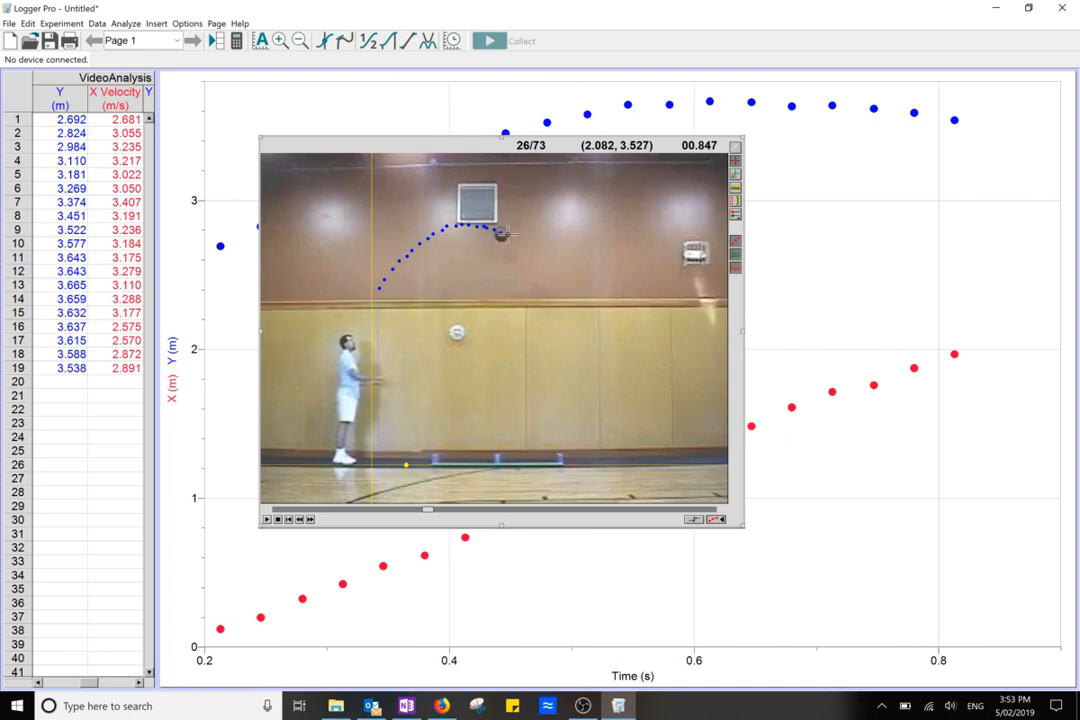
click(505, 233)
click(510, 238)
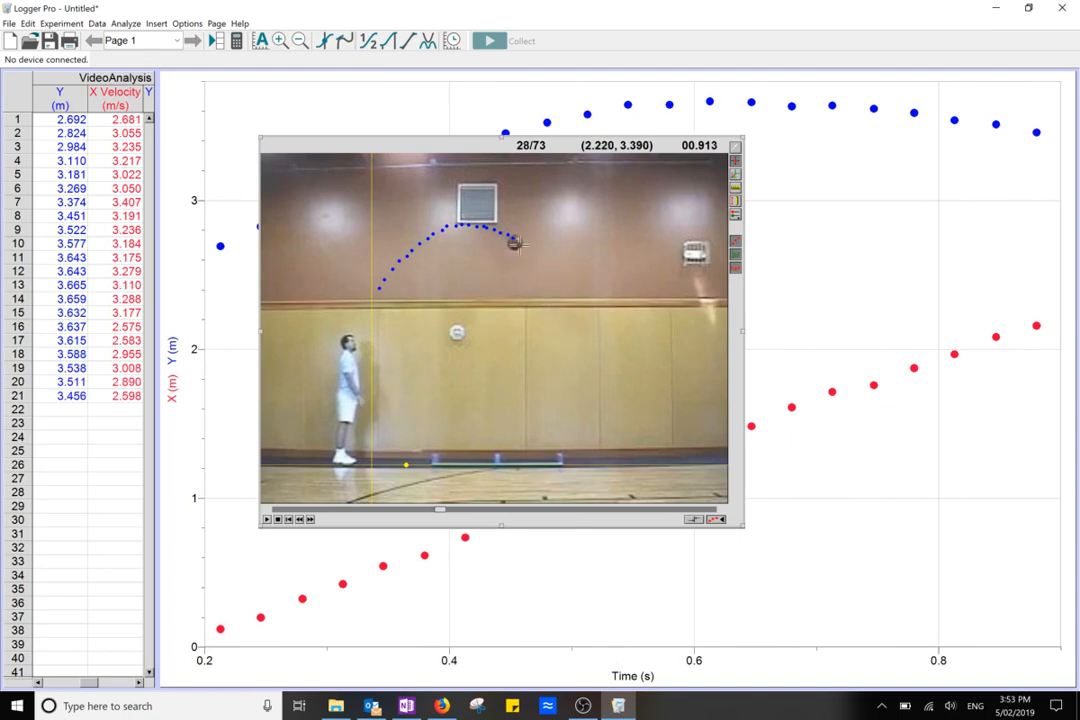
click(518, 245)
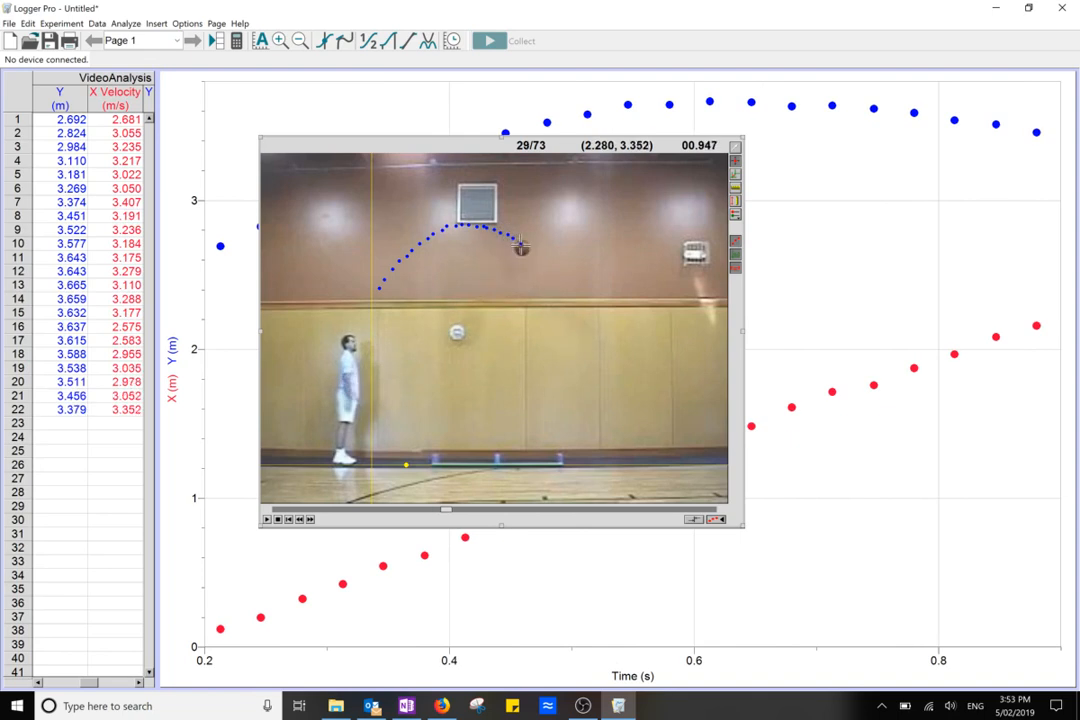
click(521, 248)
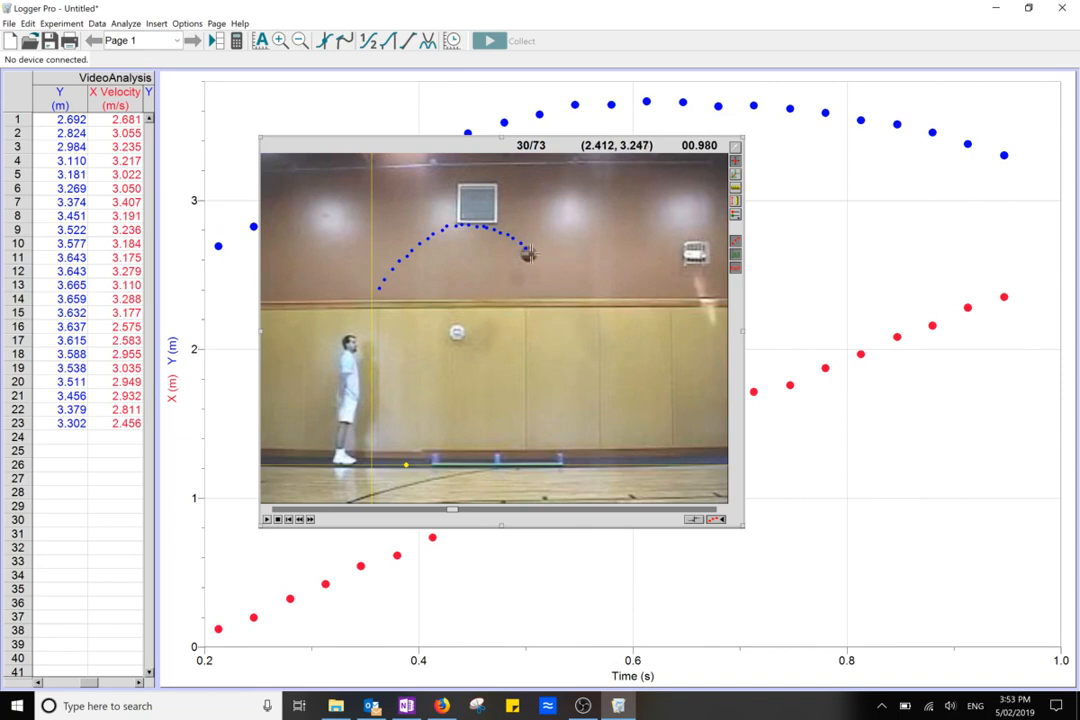
click(531, 253)
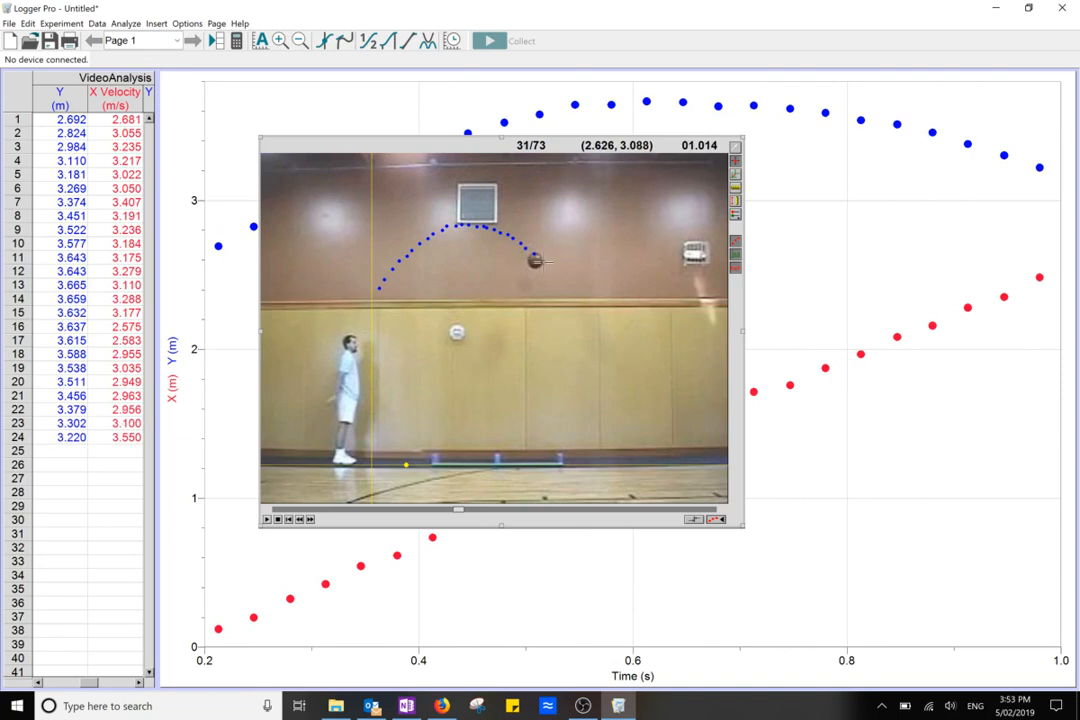
click(536, 259)
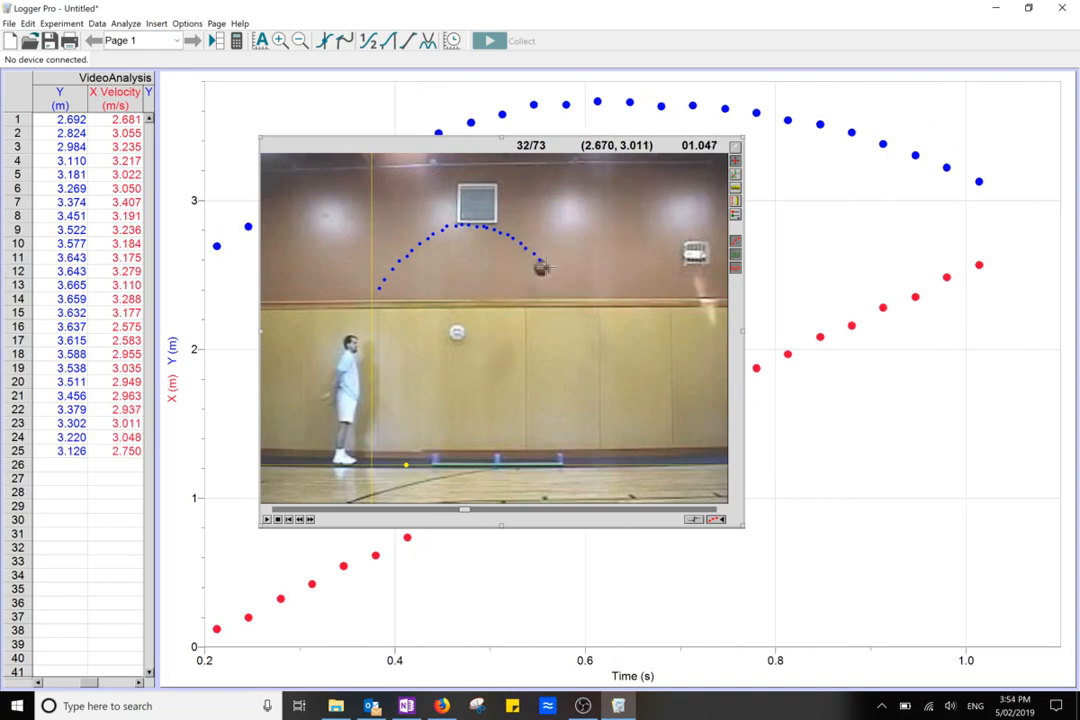
click(544, 268)
click(549, 276)
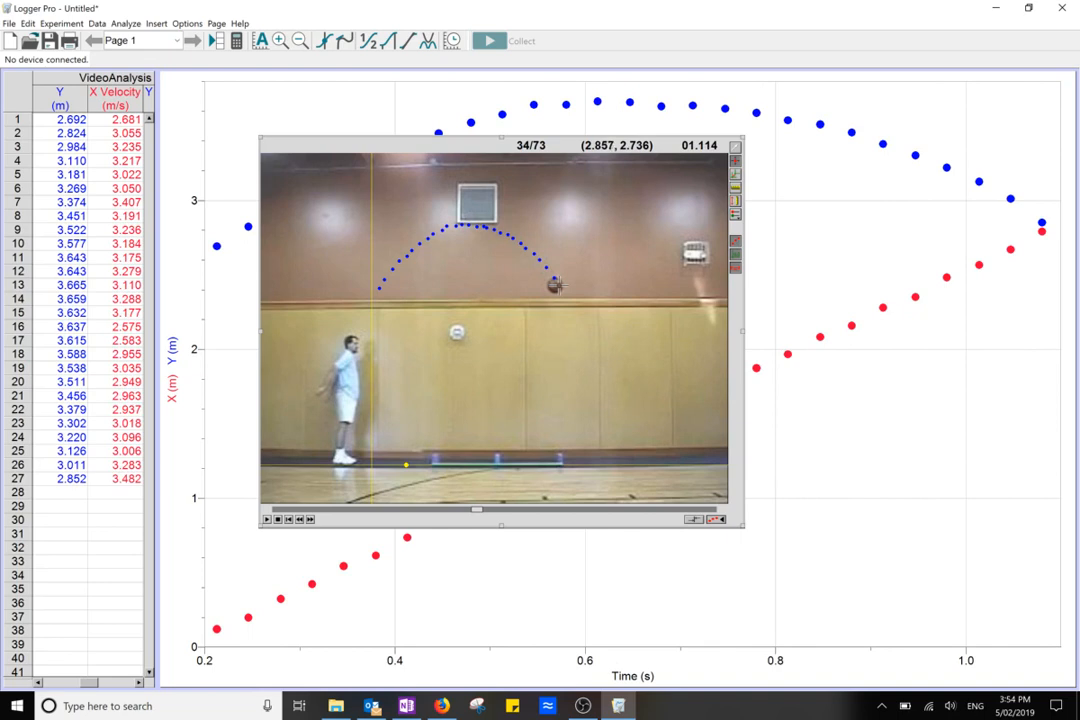
click(555, 286)
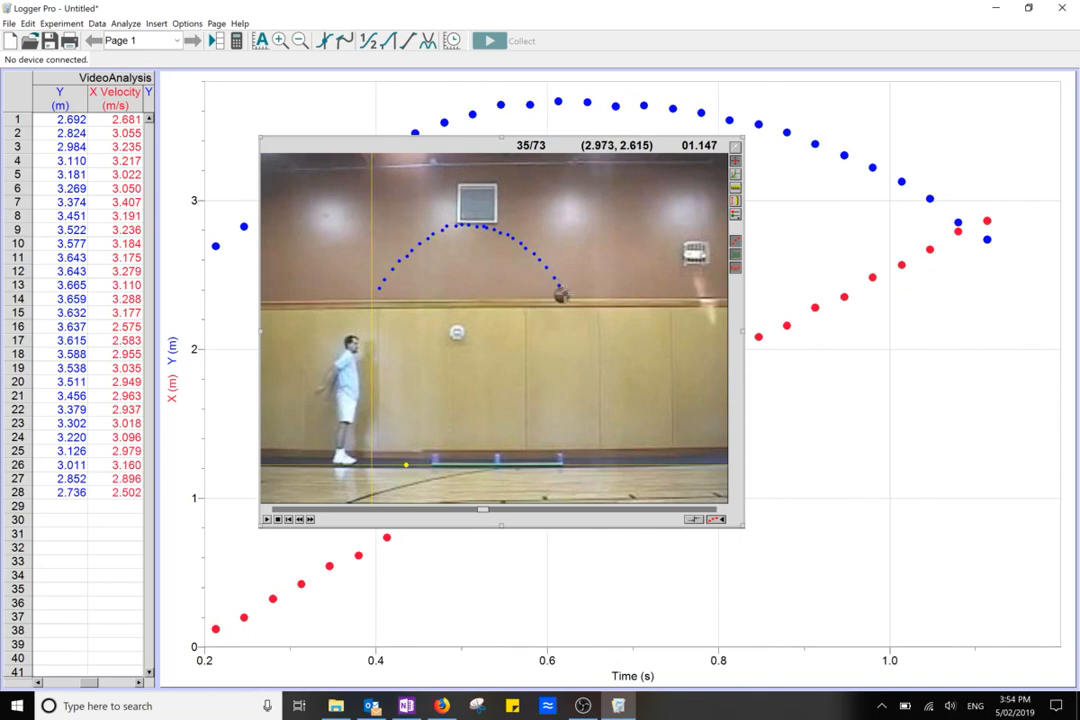
click(566, 293)
click(572, 305)
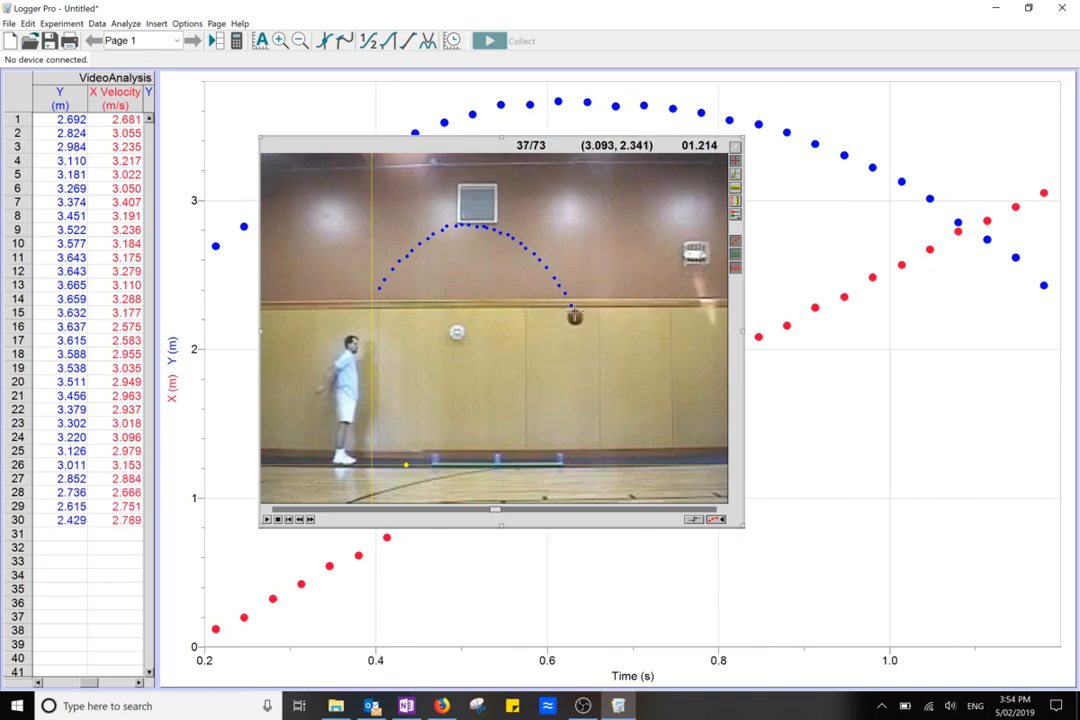
click(576, 317)
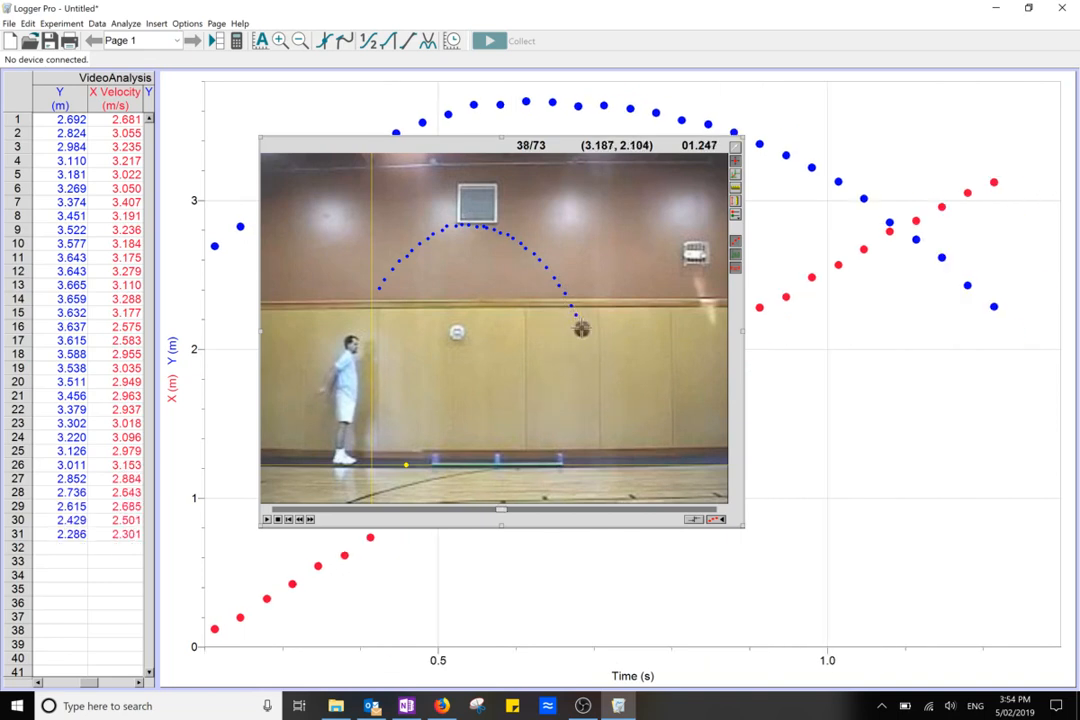
click(581, 329)
click(586, 342)
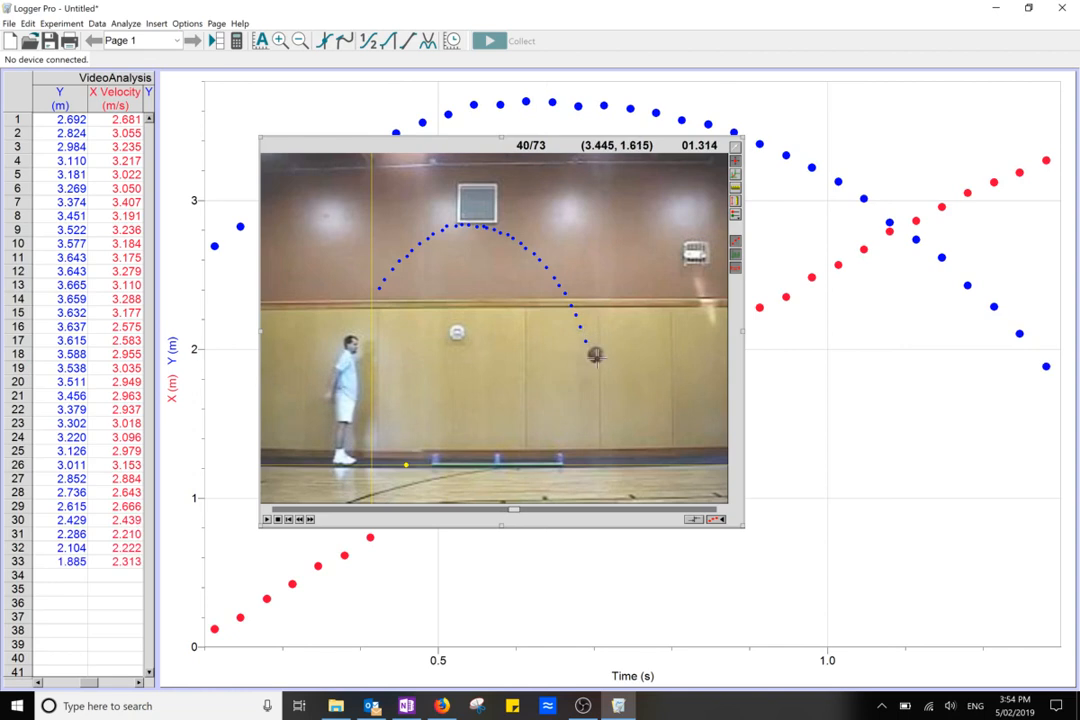
click(595, 355)
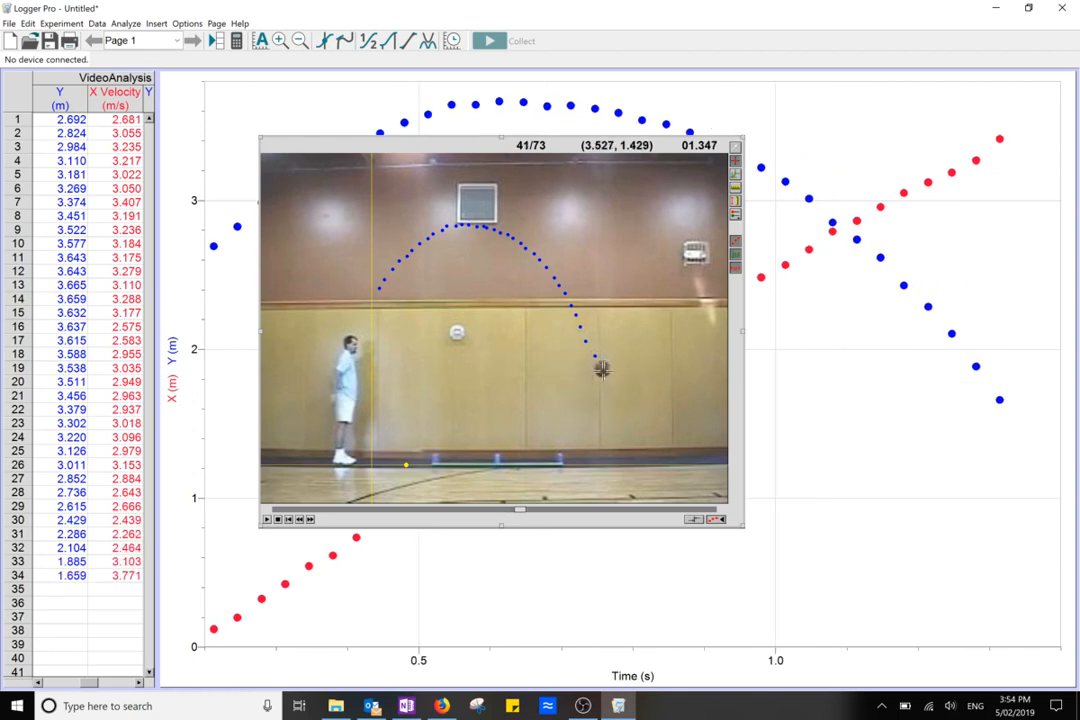
click(603, 368)
click(610, 387)
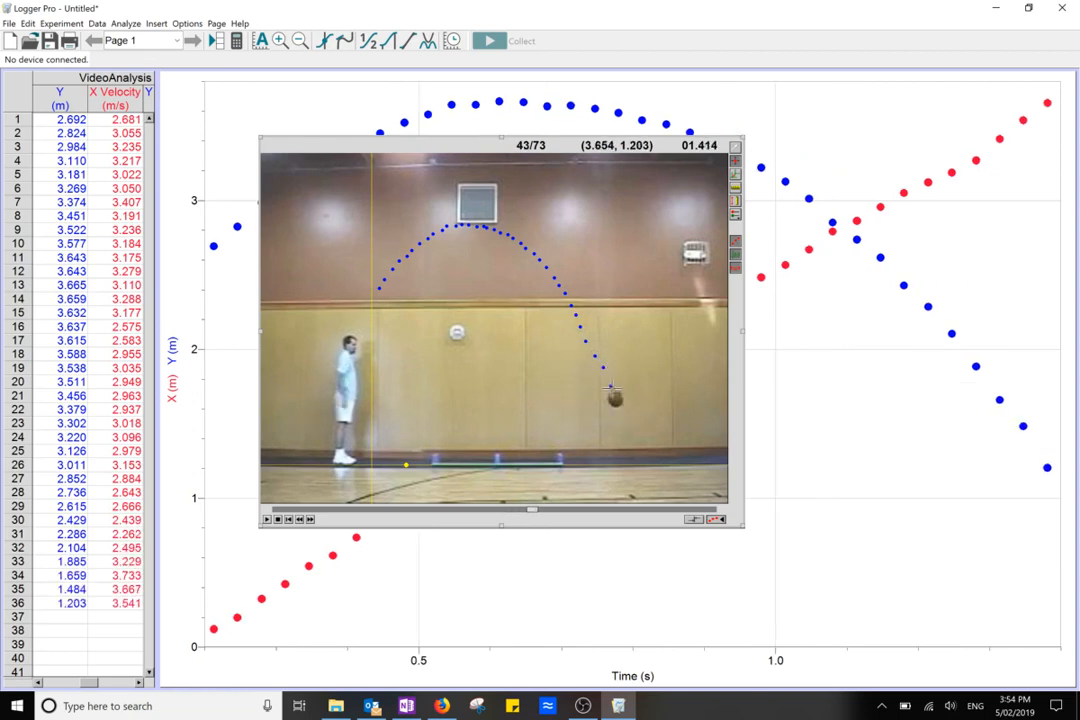
click(613, 399)
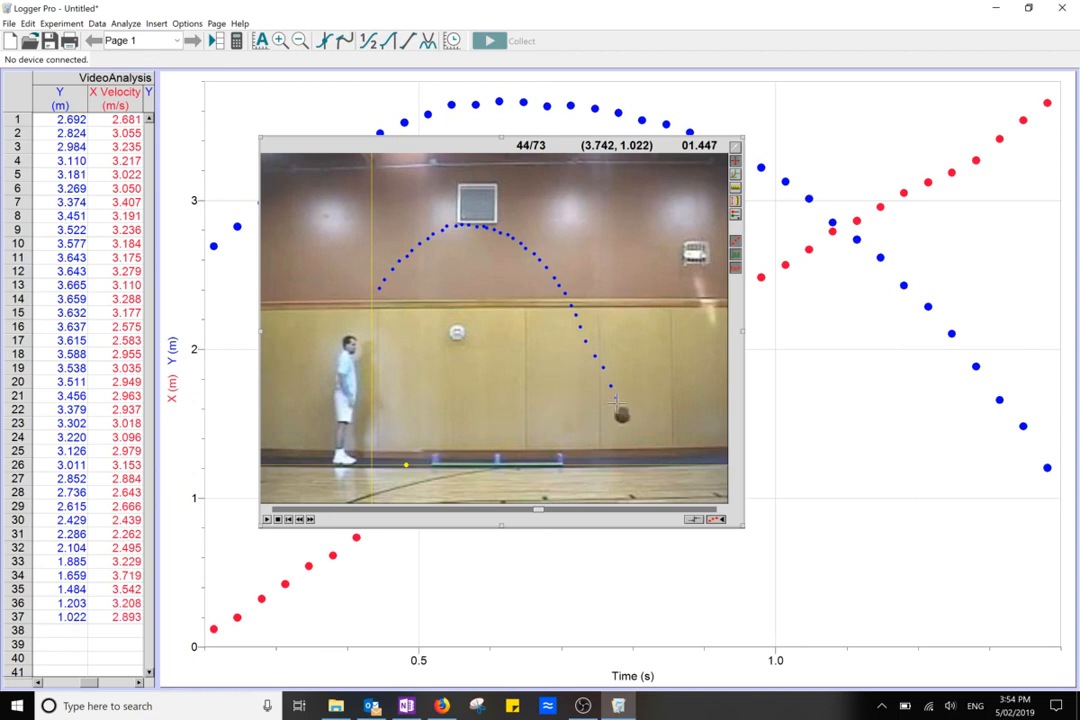
click(622, 415)
click(630, 432)
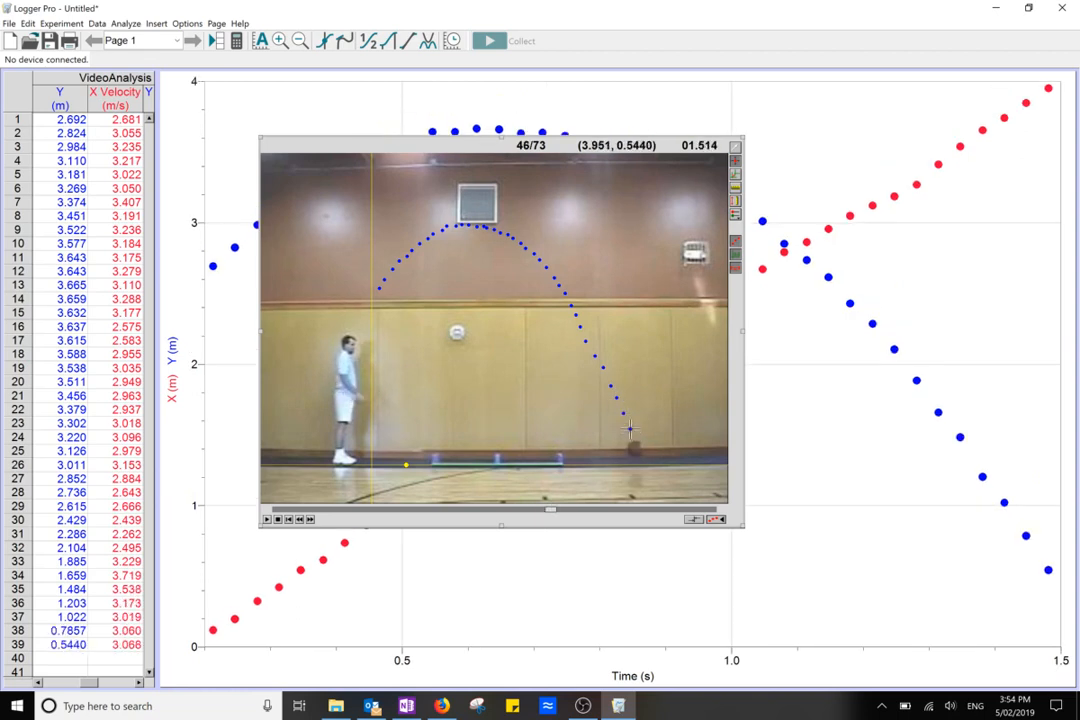
click(640, 450)
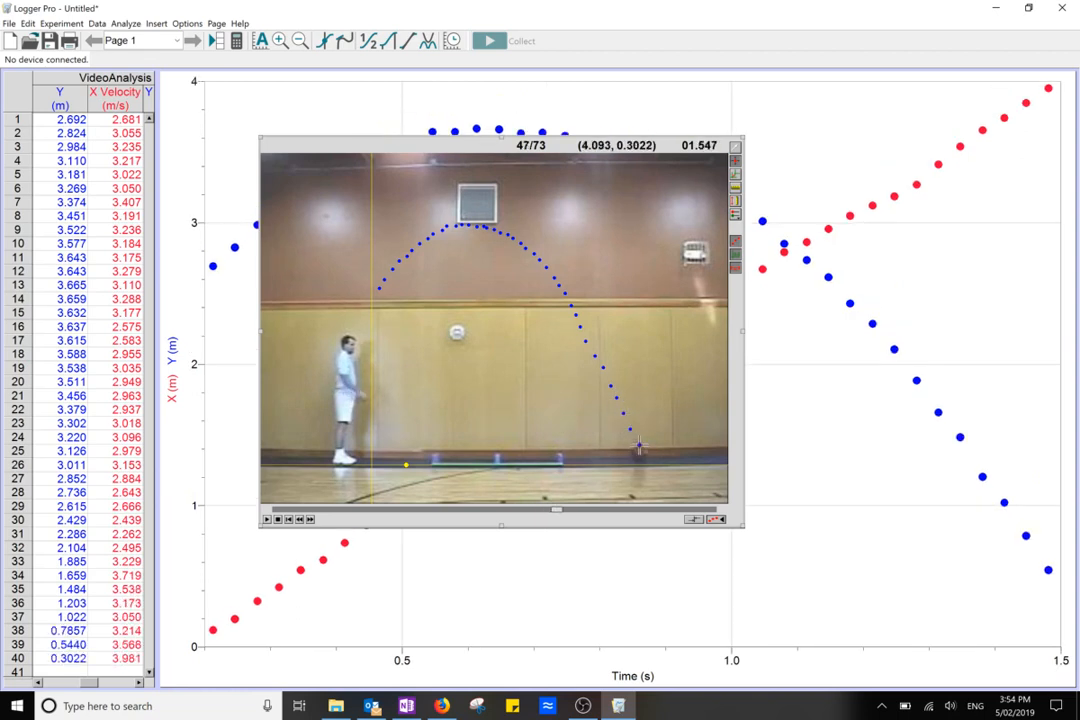
click(645, 460)
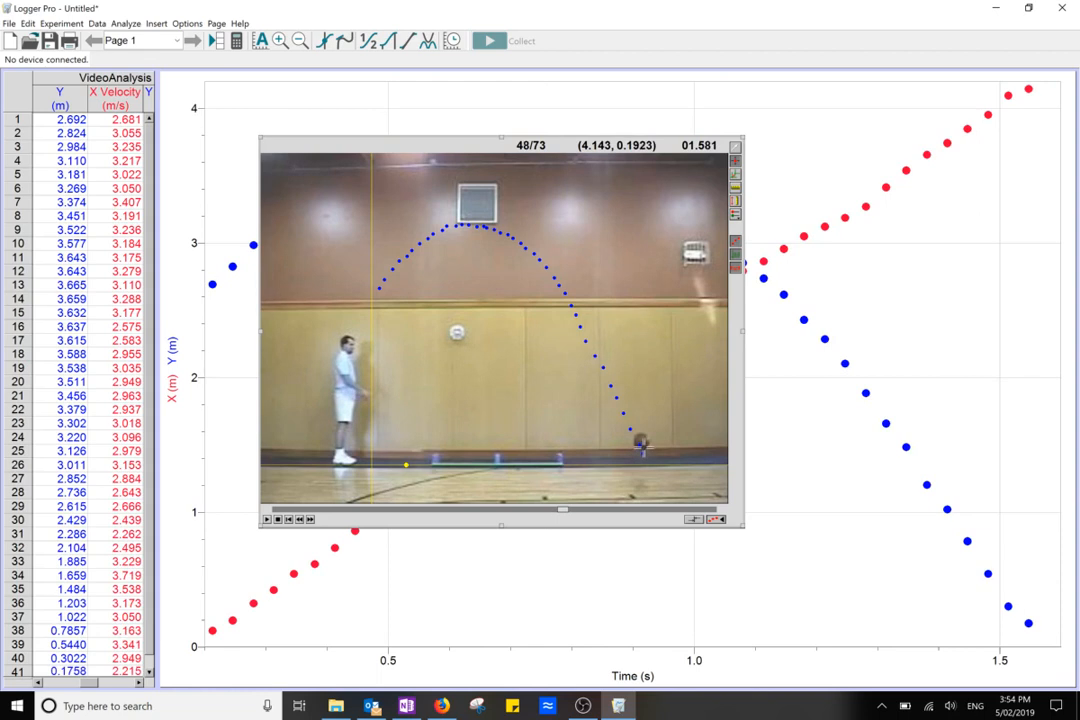
- Add a tracking point on the ball in every frame from 48 to 73, following its bounce off the floor
click(645, 427)
click(645, 421)
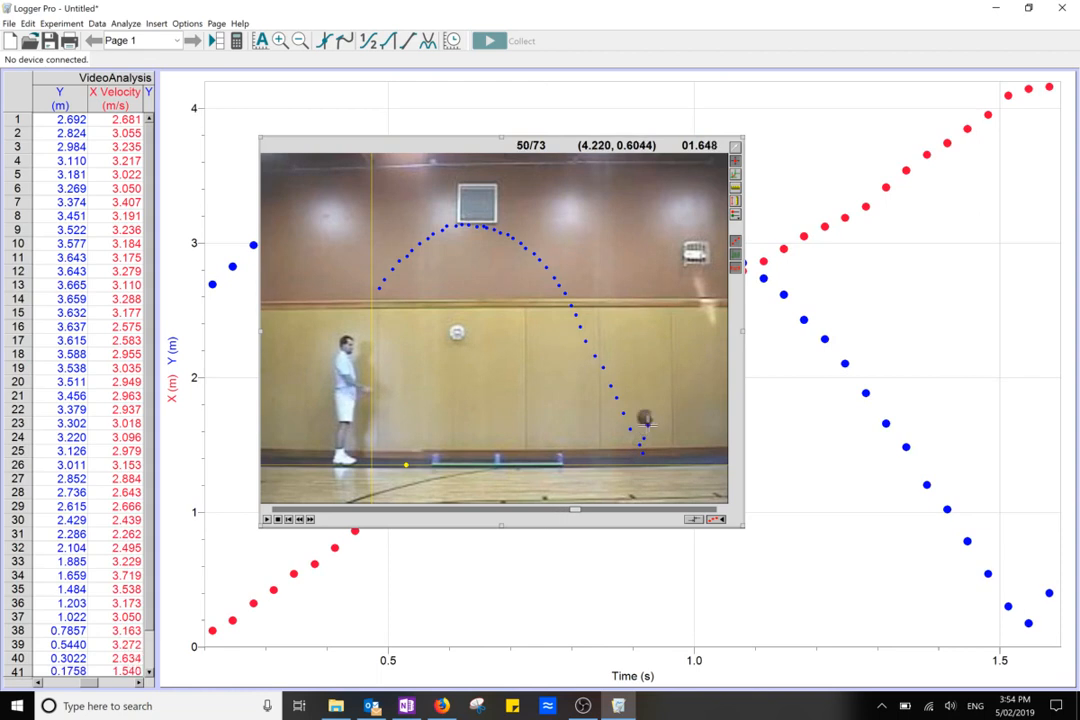
click(645, 418)
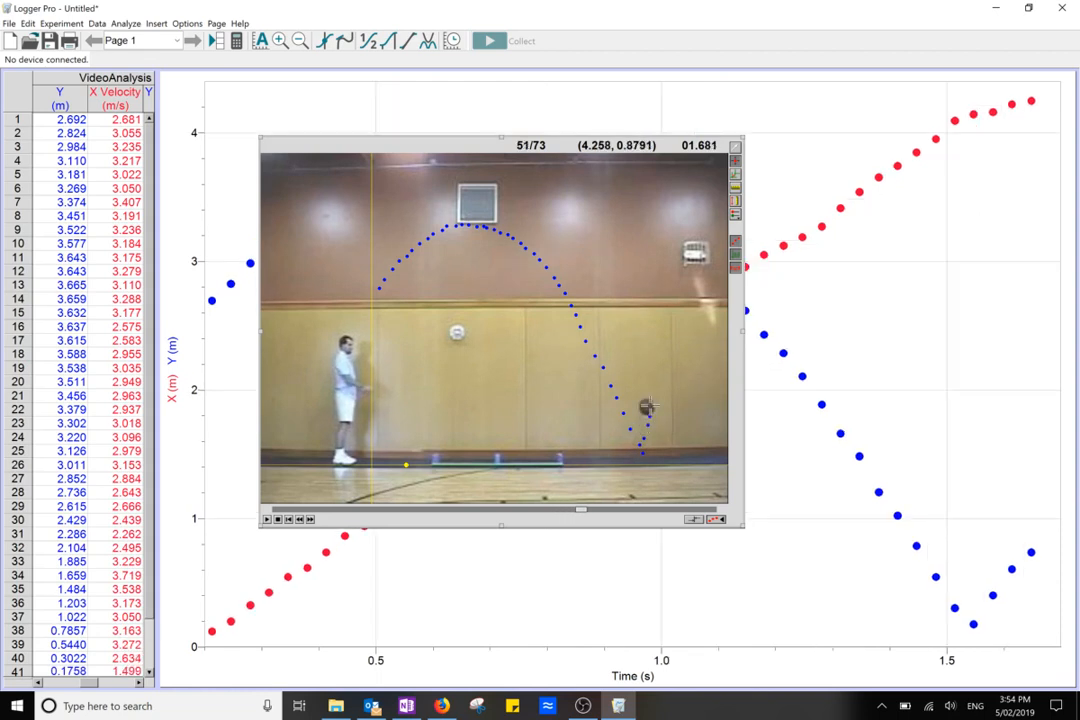
click(647, 408)
click(648, 394)
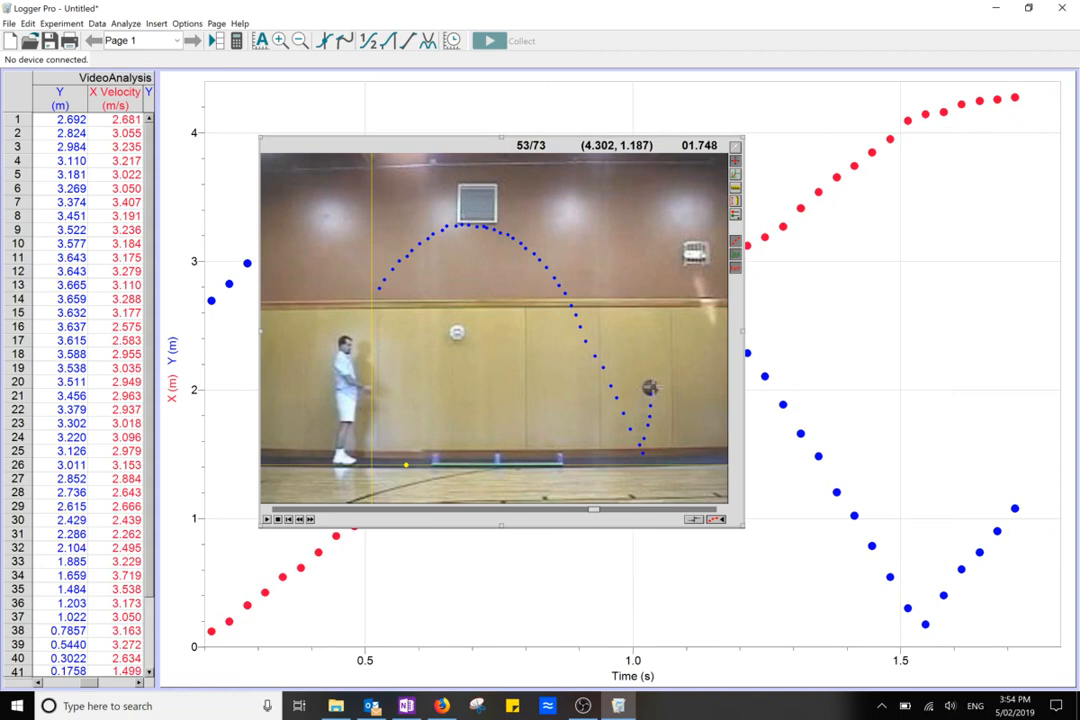
click(650, 387)
click(652, 379)
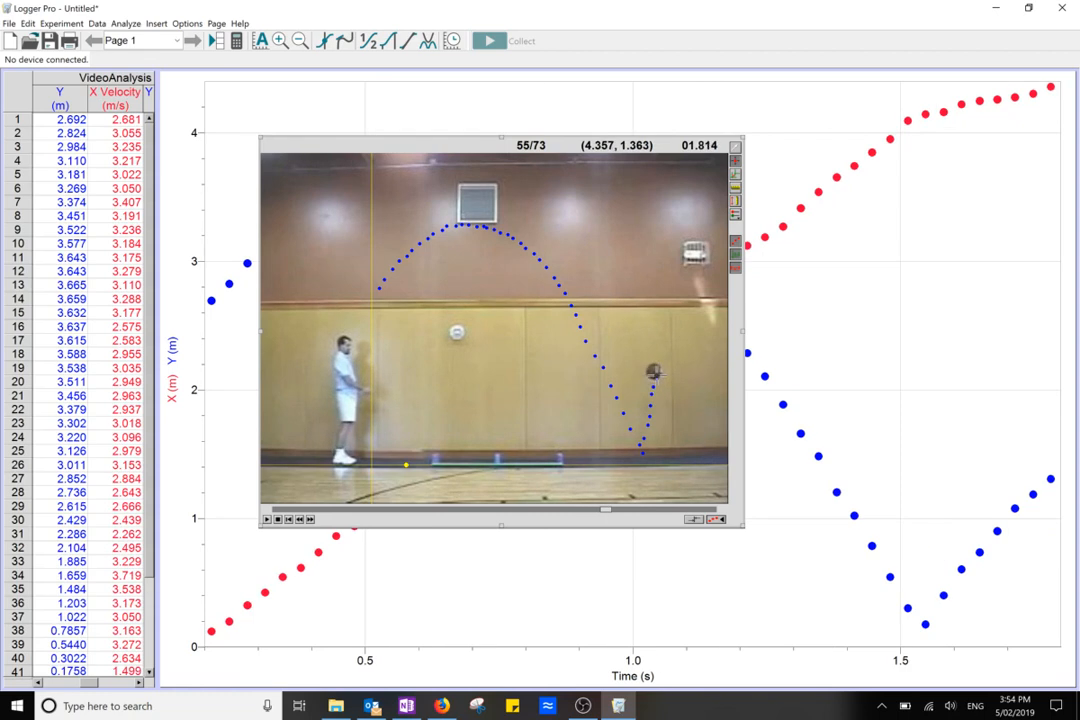
click(656, 371)
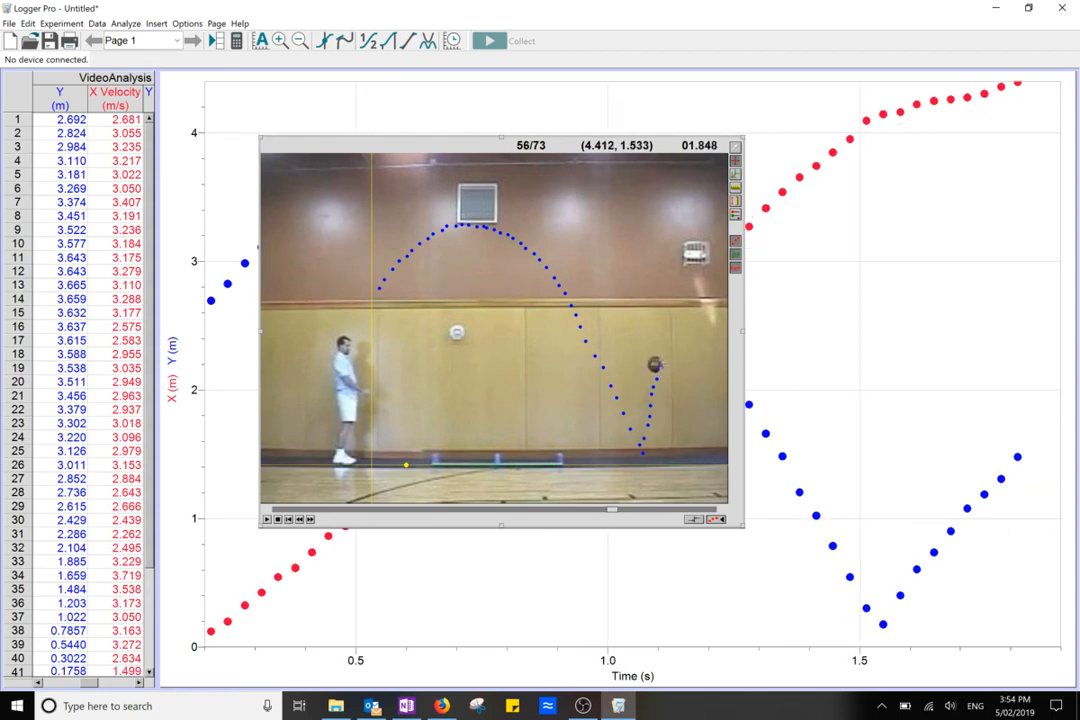
click(657, 364)
click(658, 359)
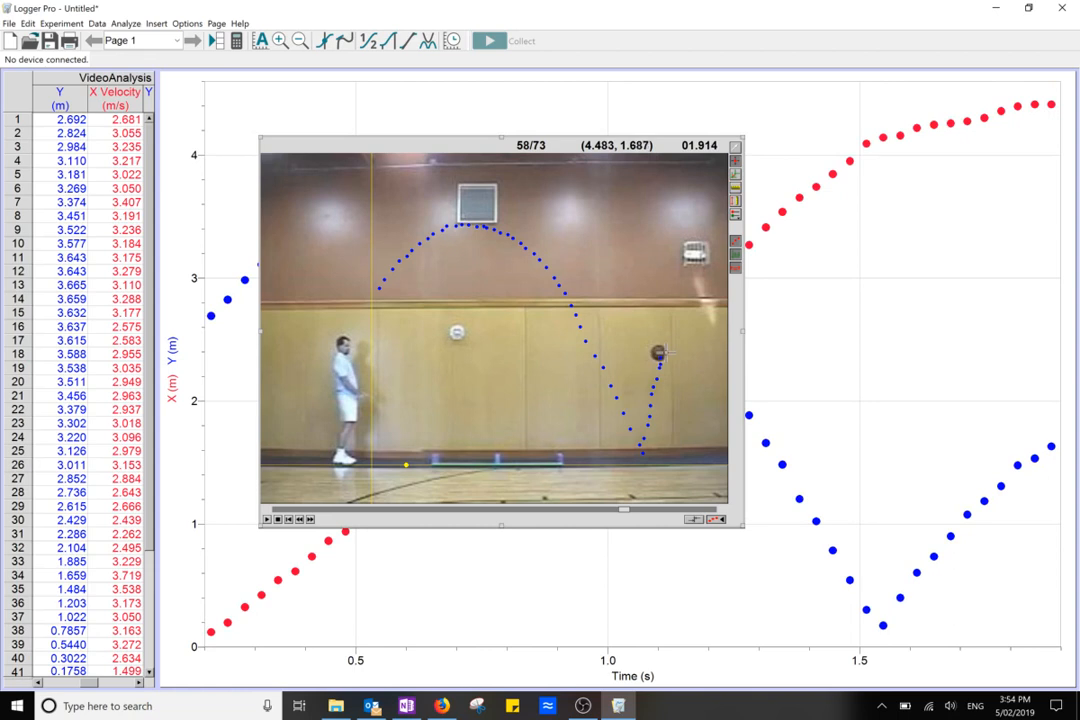
click(667, 352)
click(669, 347)
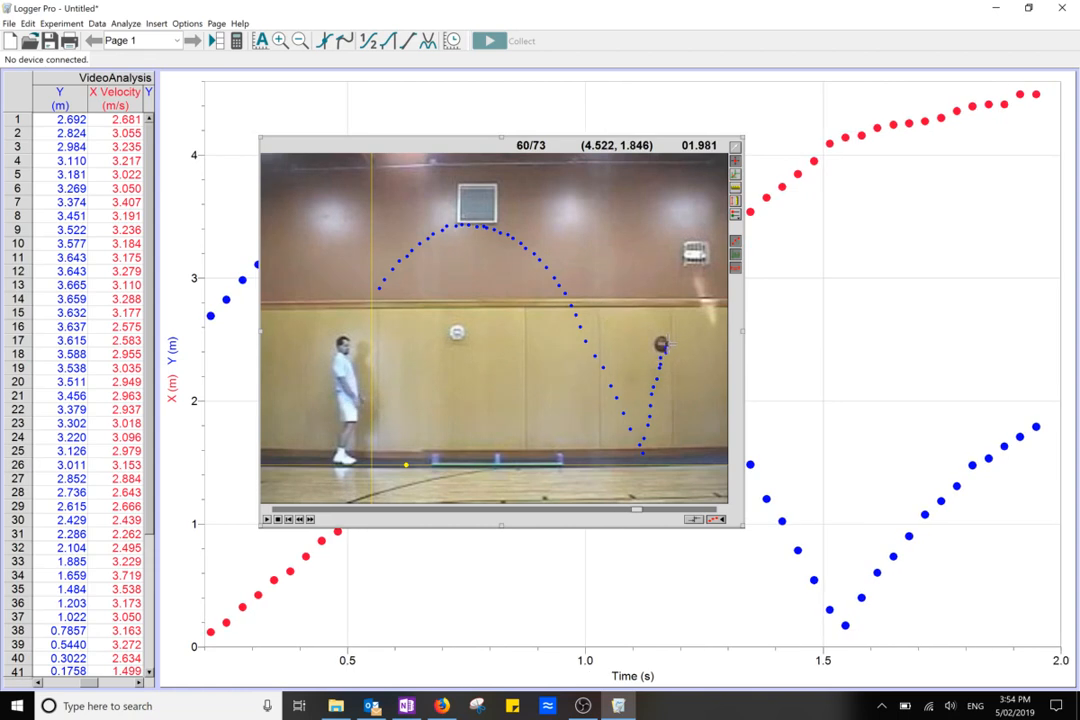
click(671, 342)
click(668, 340)
click(670, 337)
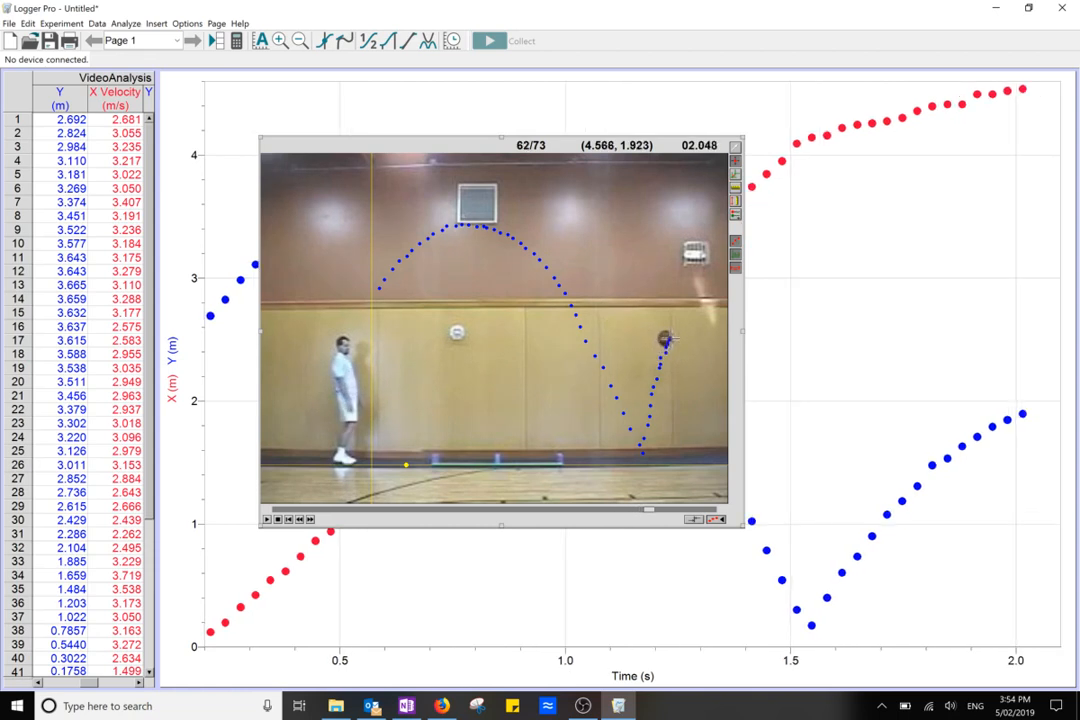
click(671, 338)
click(674, 339)
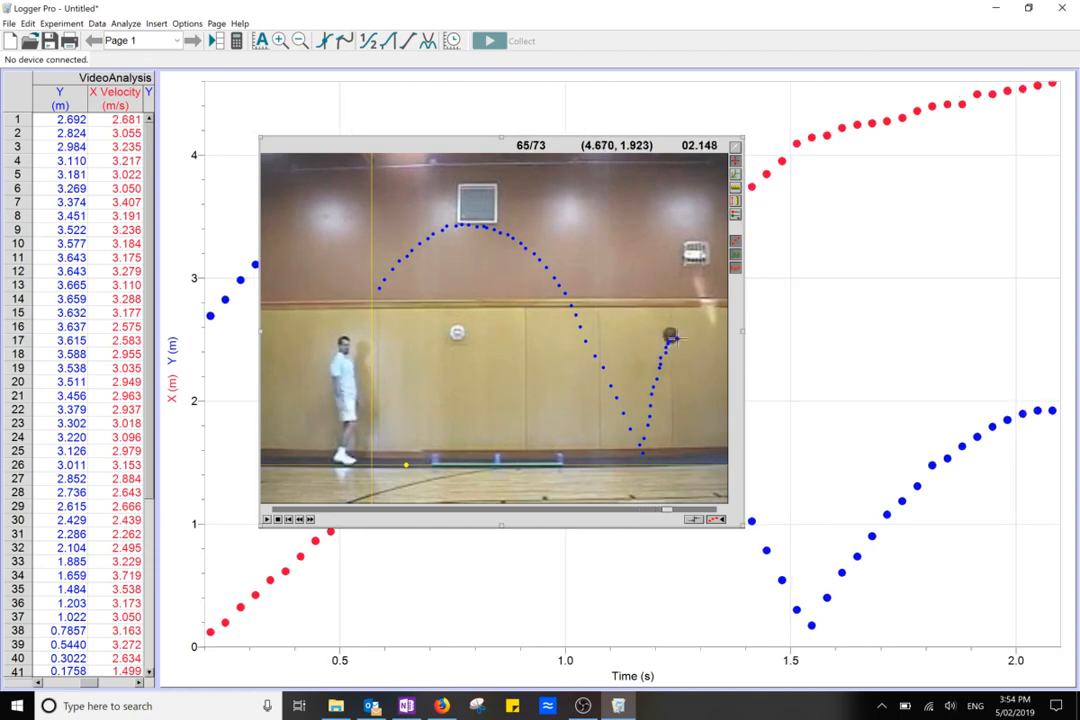
click(677, 342)
click(679, 342)
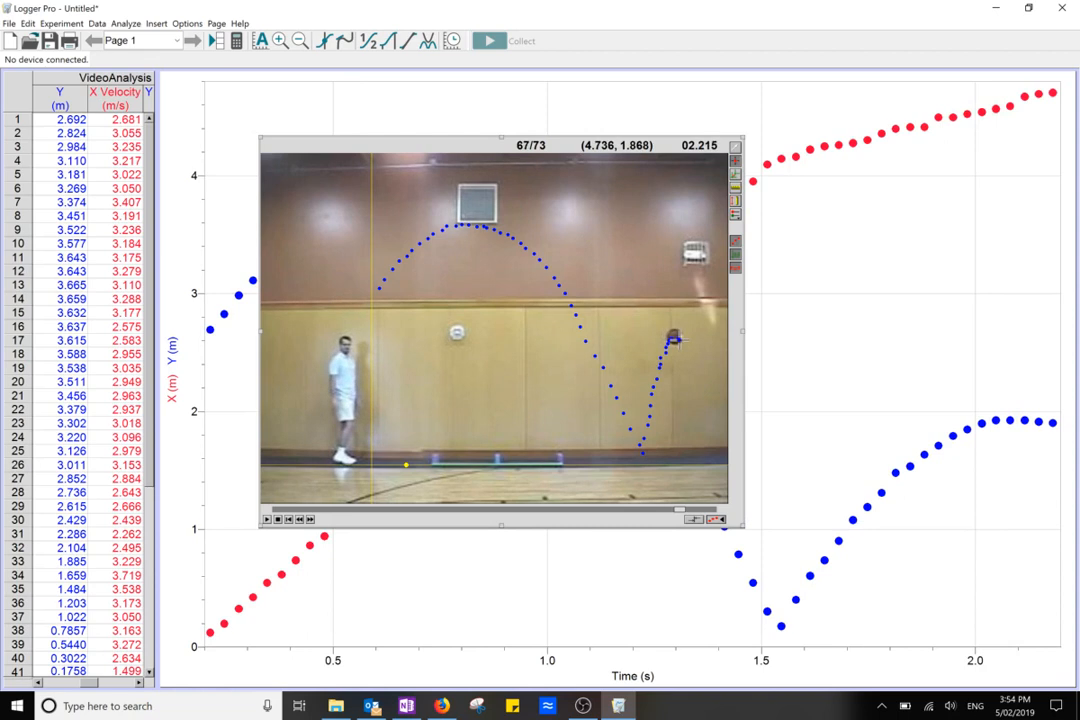
click(684, 345)
click(686, 349)
click(687, 353)
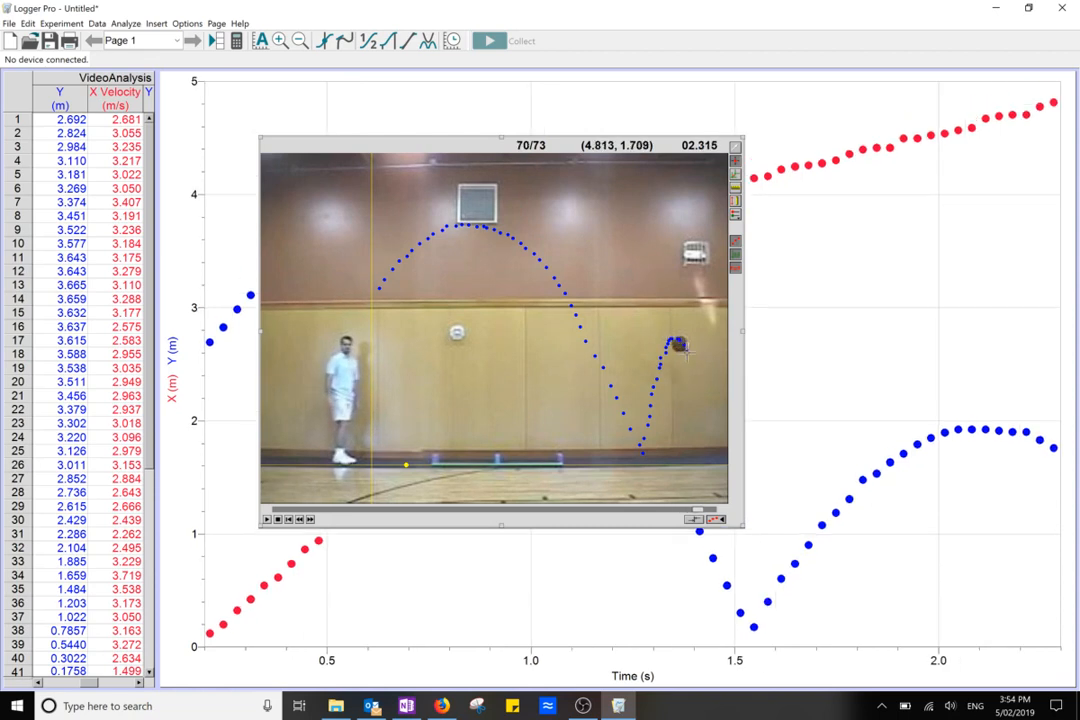
click(688, 358)
click(689, 362)
click(690, 366)
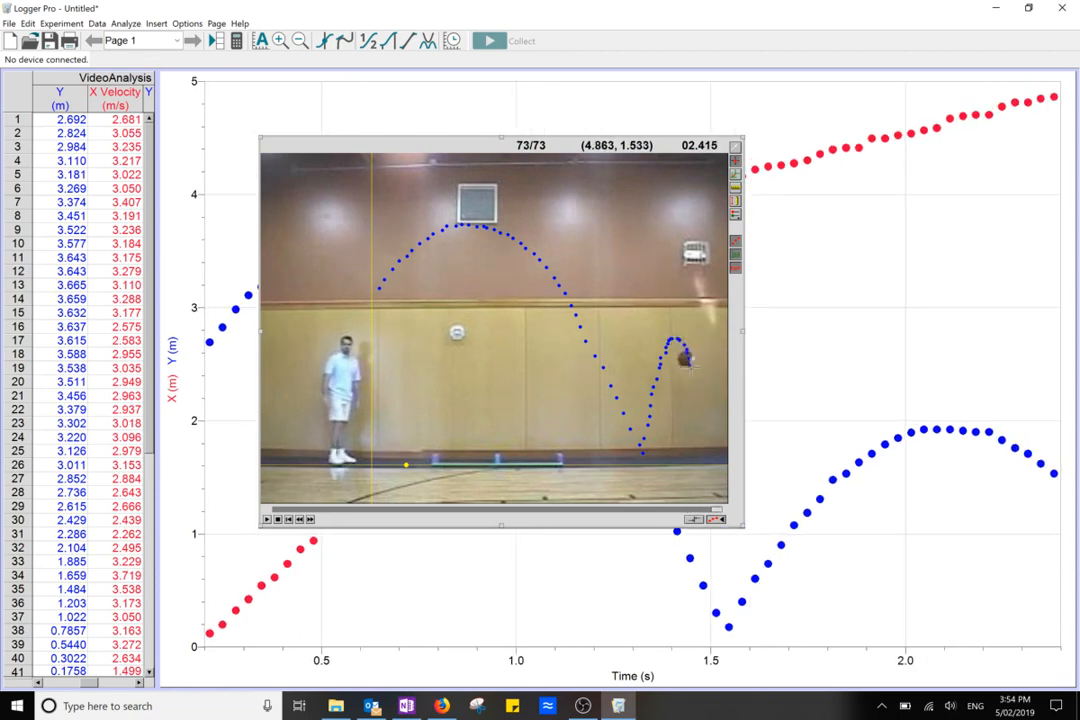
click(688, 368)
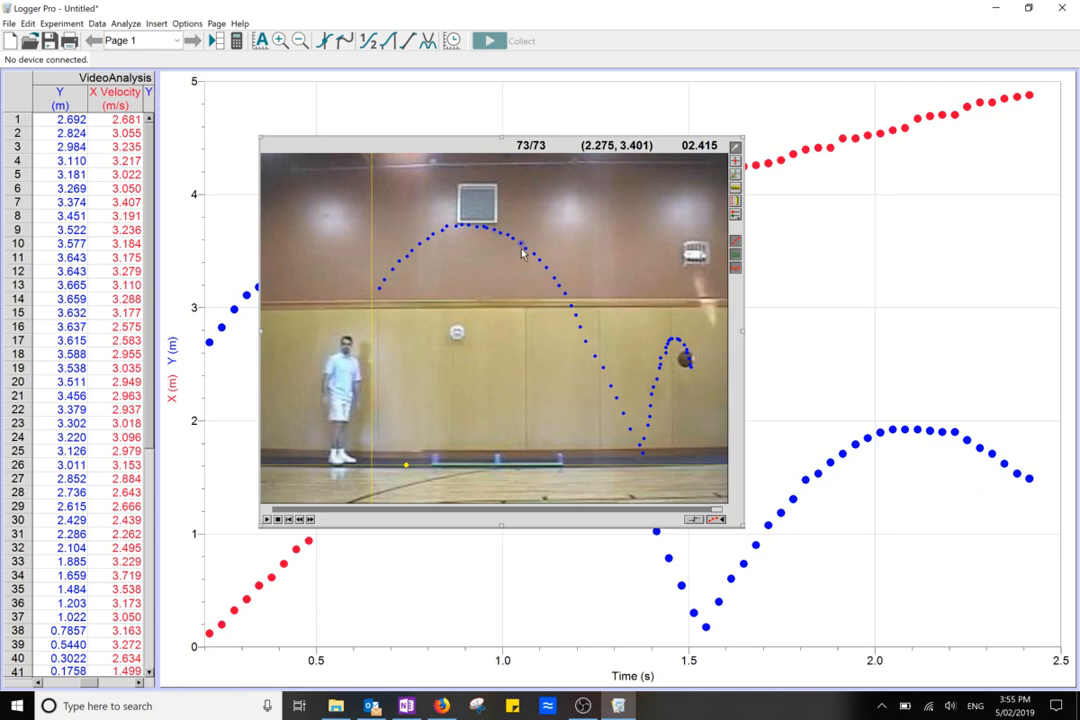
- Bring the graph in front of the video, sized to fill the page beside the table, and plot only Y on its vertical axis
click(407, 128)
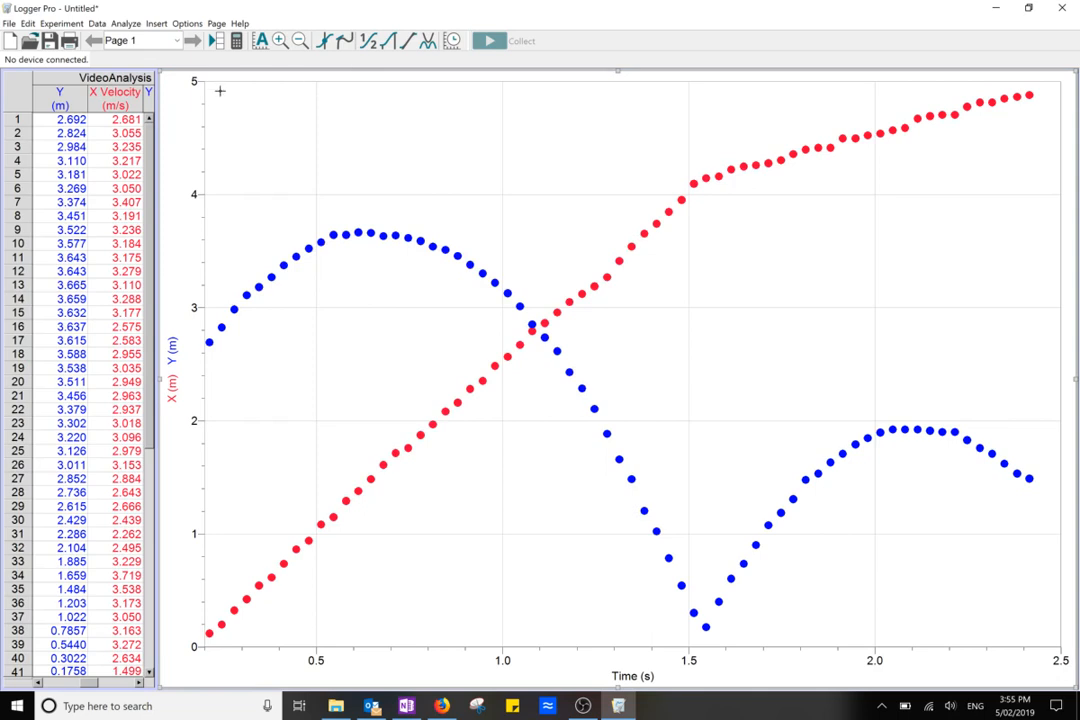
drag(158, 72, 248, 228)
click(308, 197)
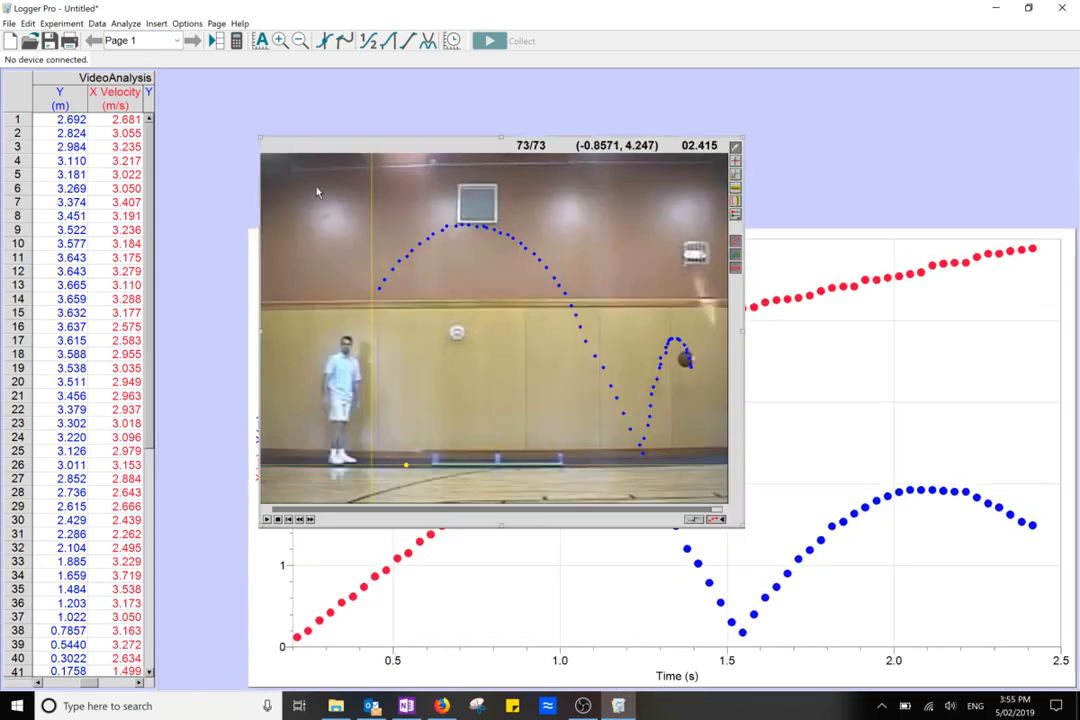
click(789, 263)
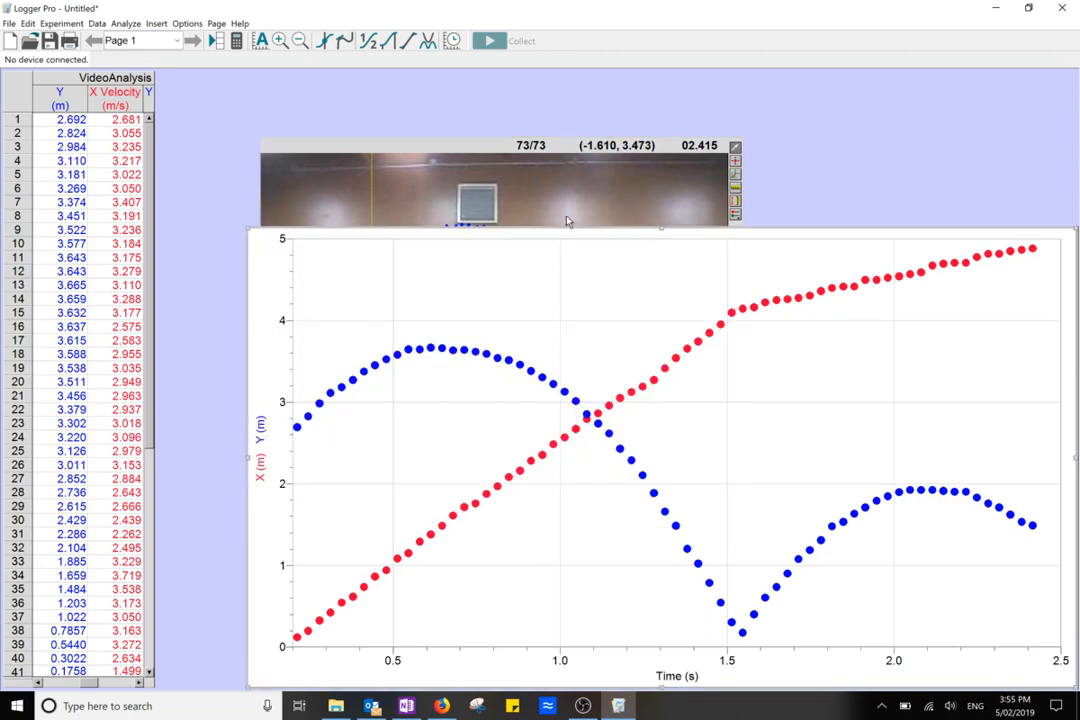
drag(248, 228, 156, 72)
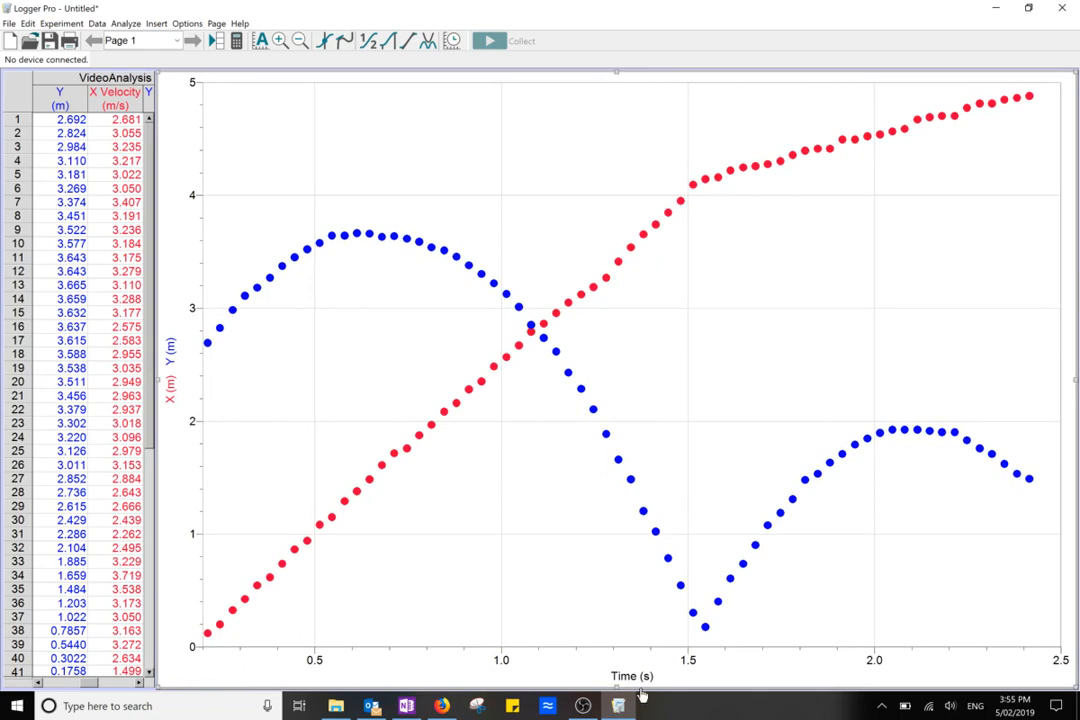
click(172, 362)
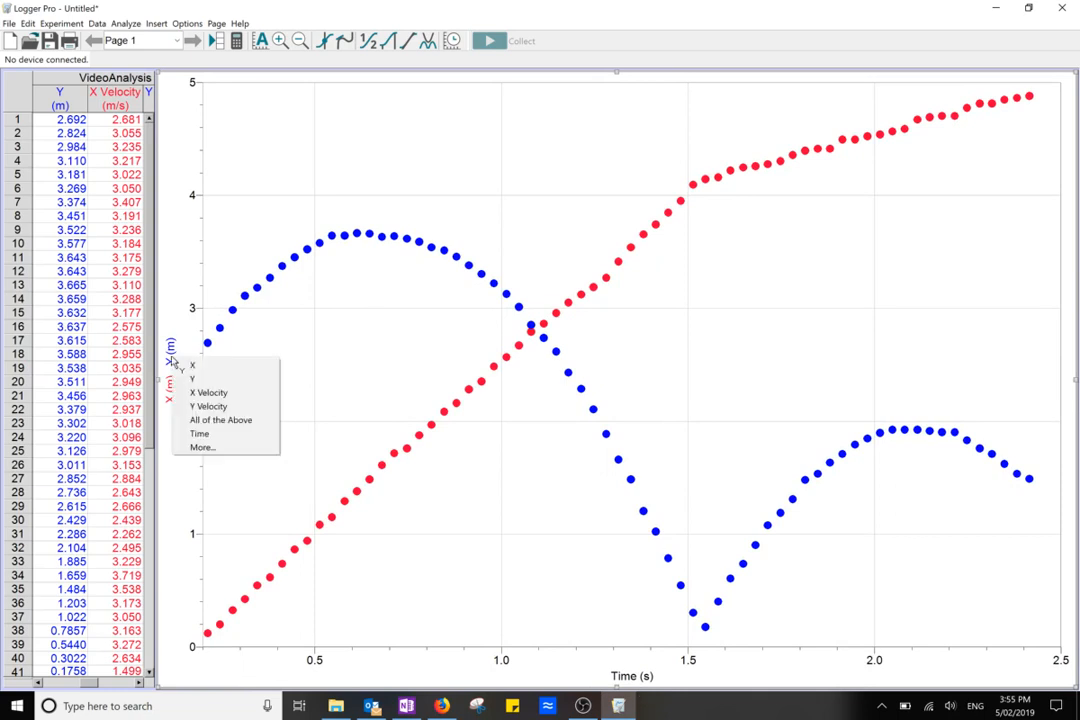
click(196, 380)
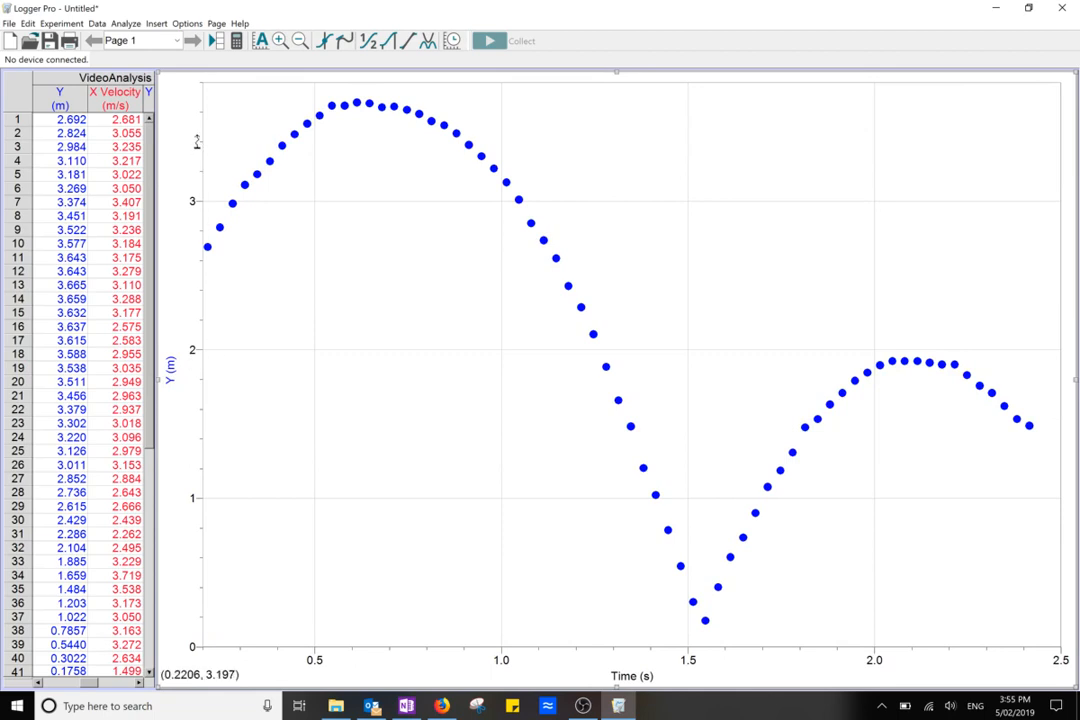
- Compress the graph along its Y axis and autoscale it back to fit the data
click(197, 140)
drag(199, 143, 214, 361)
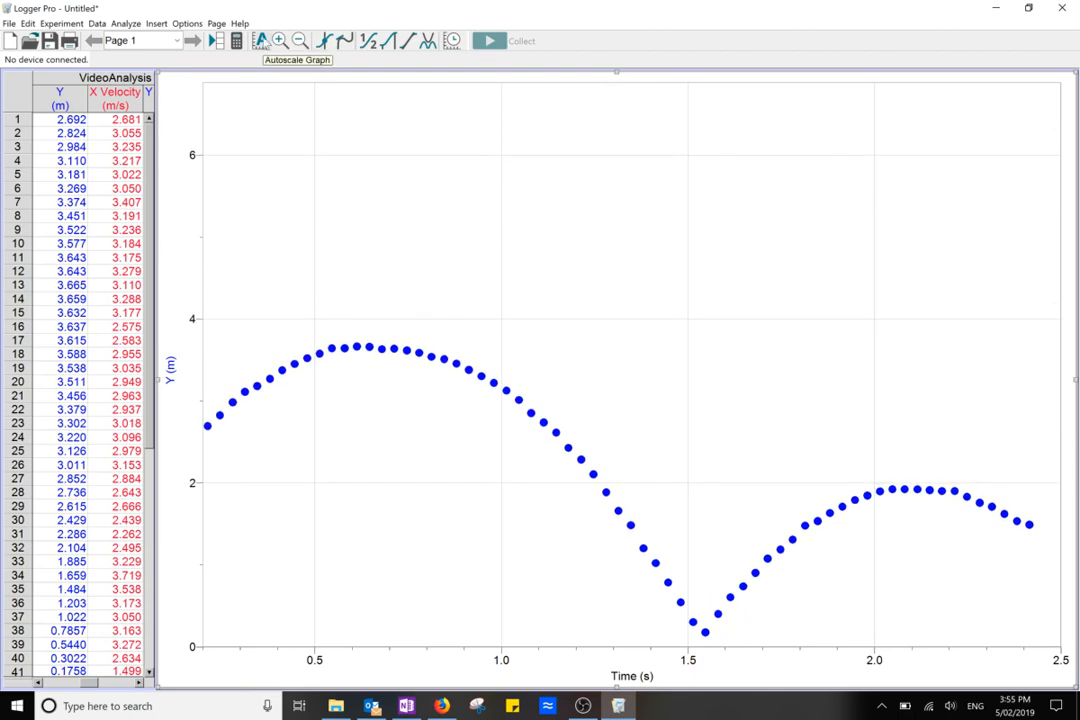
click(261, 41)
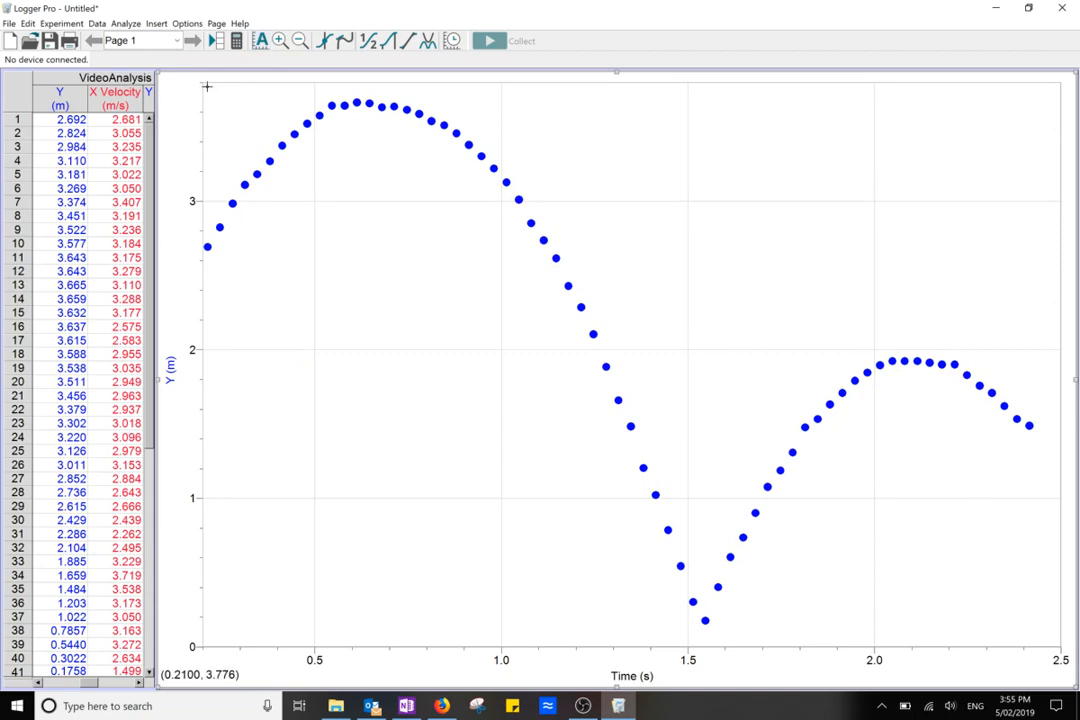
- Examine the height and slope along the Y curve with the tangent read-out, and close the read-out
click(326, 41)
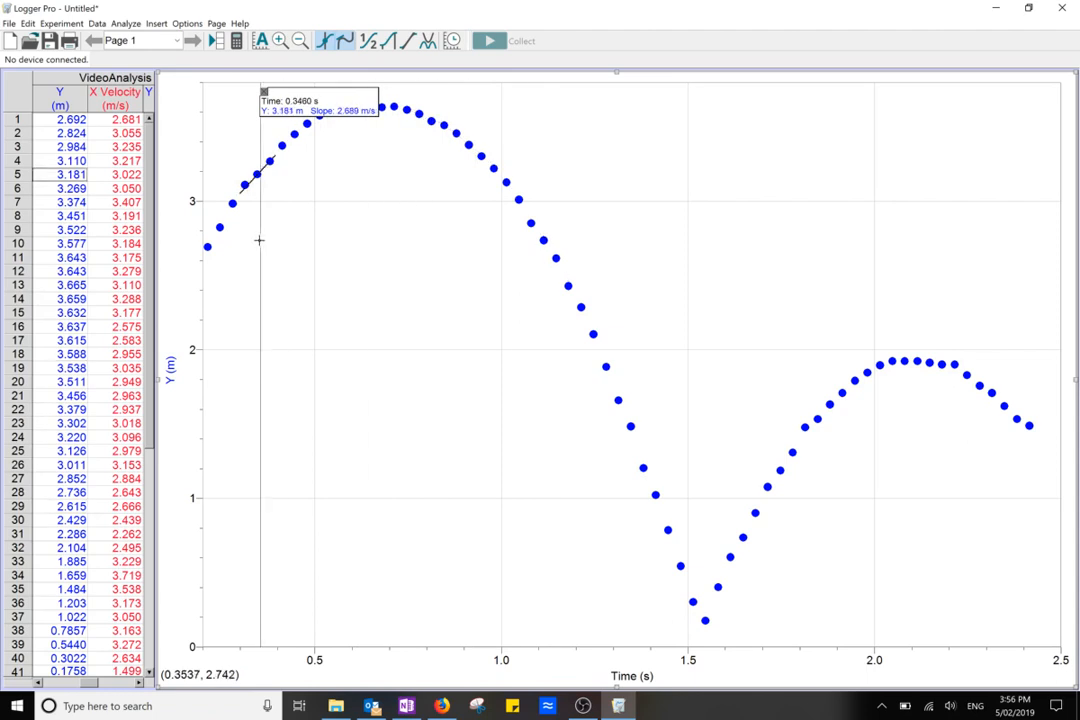
click(264, 93)
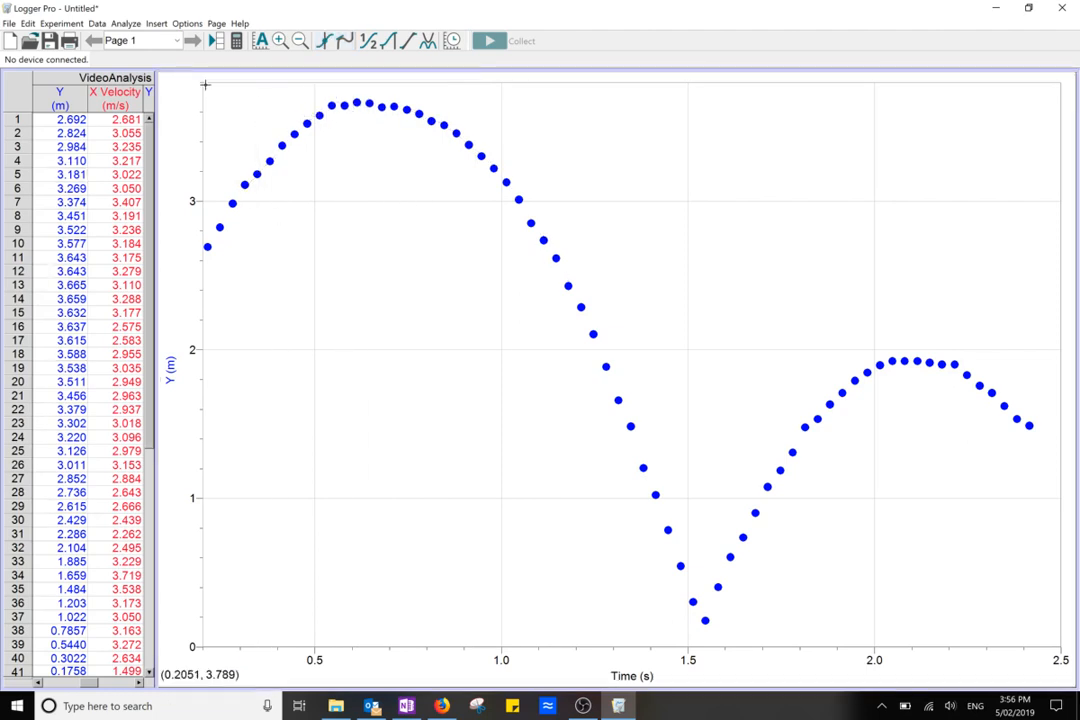
- Select the Y data from release to just before the bounce and try a linear mt+b curve fit on it
drag(204, 85, 701, 614)
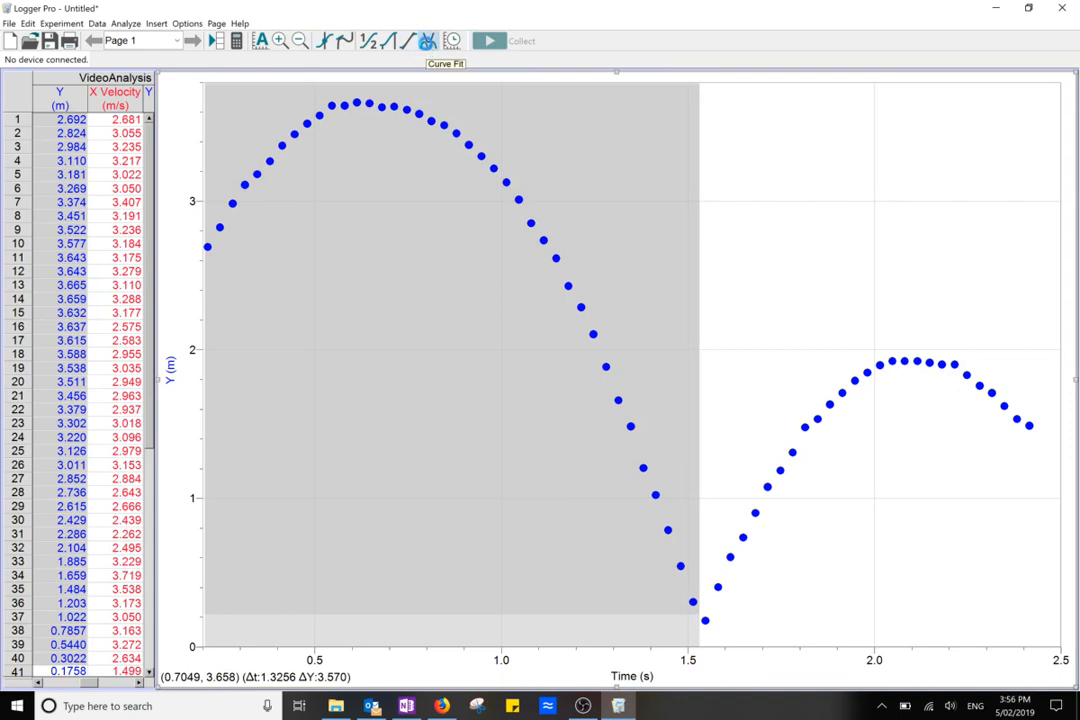
click(428, 45)
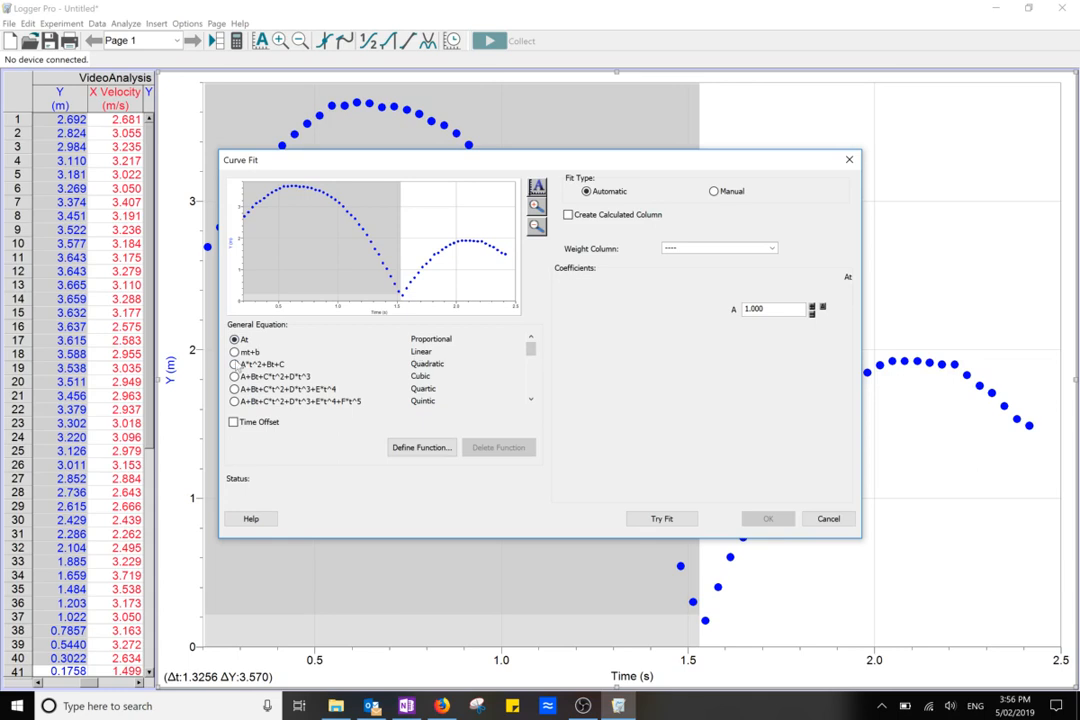
click(235, 352)
click(666, 519)
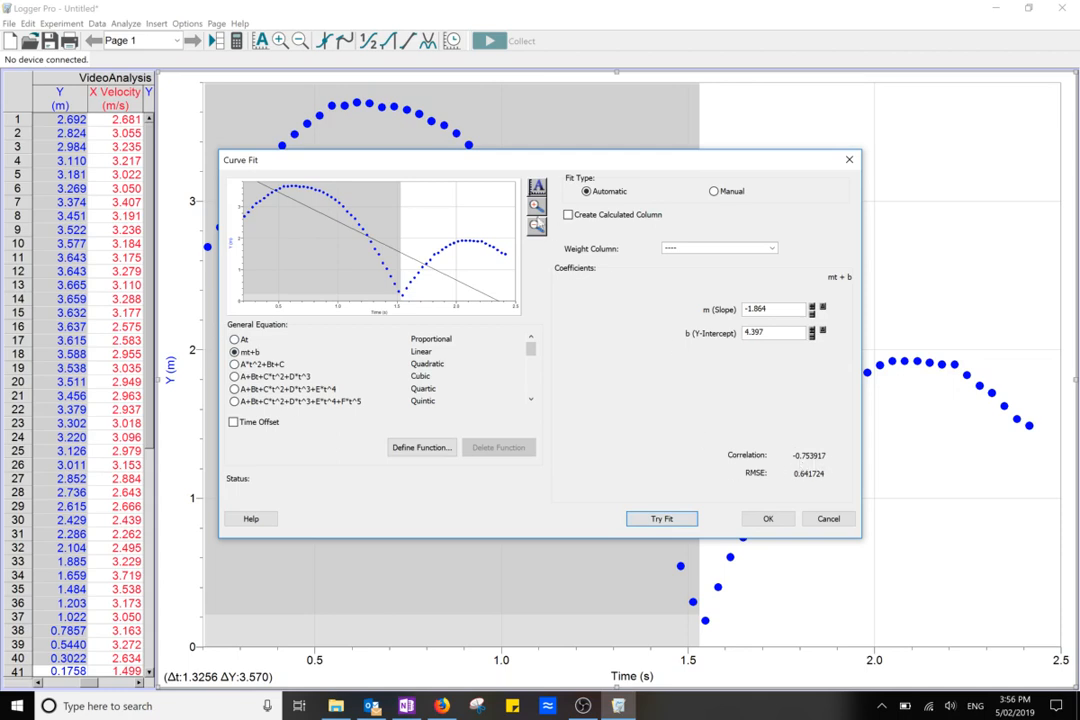
- Apply an automatic quadratic A*t^2+Bt+C fit to the selected Y data and place its results box beneath the curve
click(235, 364)
click(662, 518)
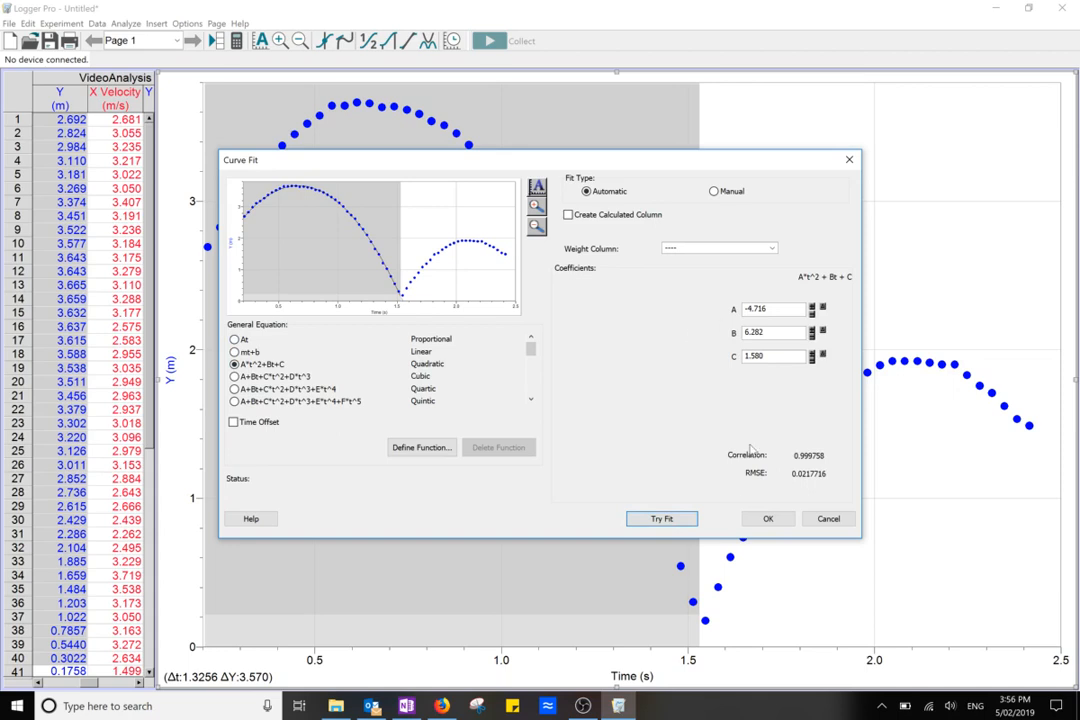
click(766, 519)
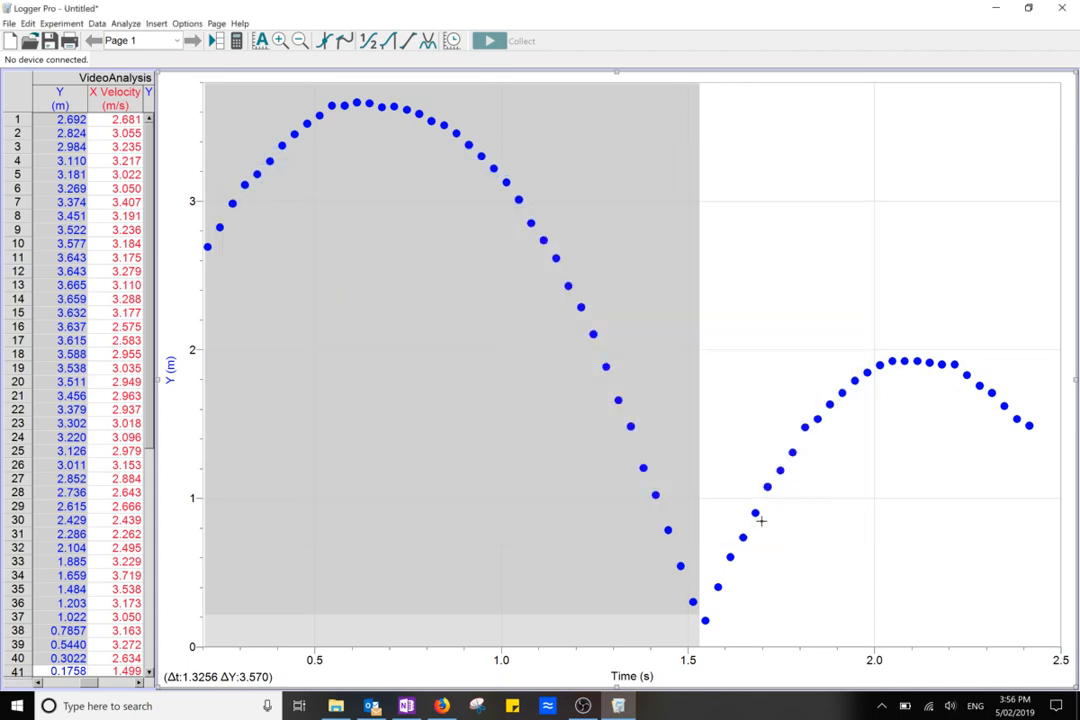
drag(337, 224, 435, 303)
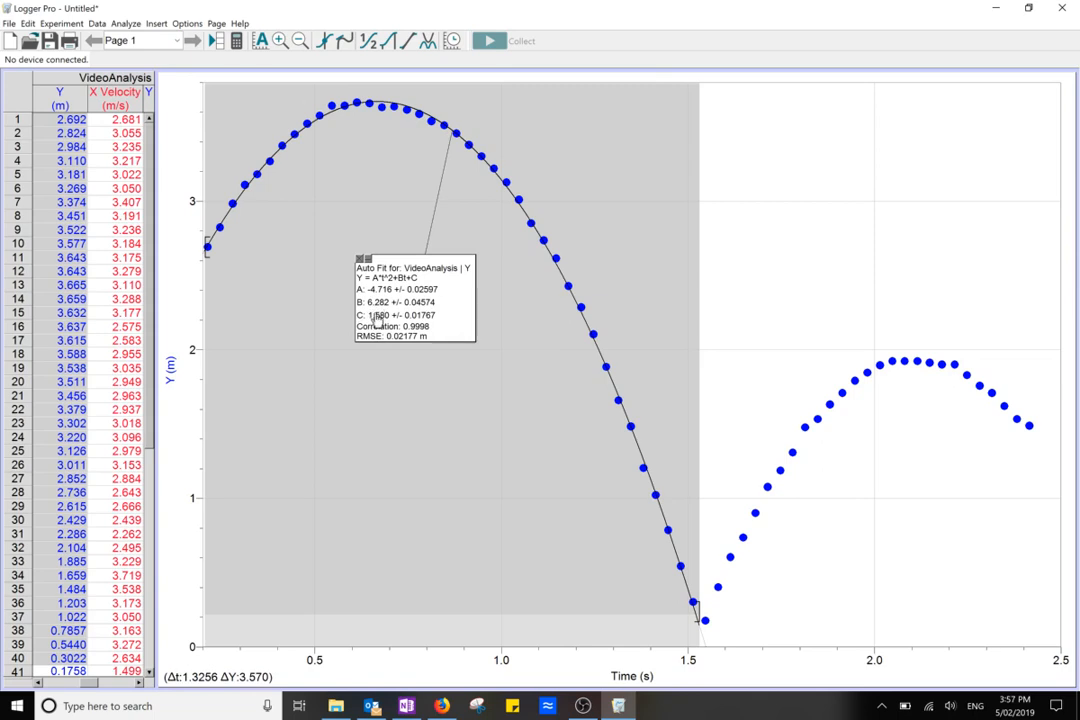
- Shrink the graph to uncover the video and bring the video to the front
click(166, 86)
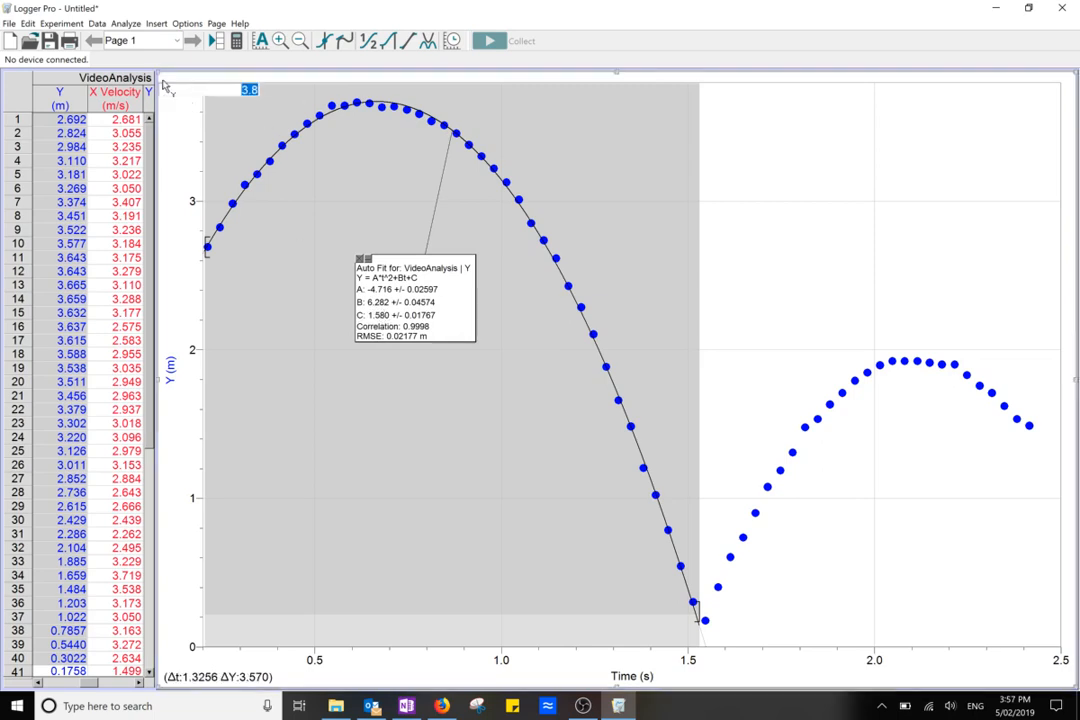
drag(158, 72, 322, 268)
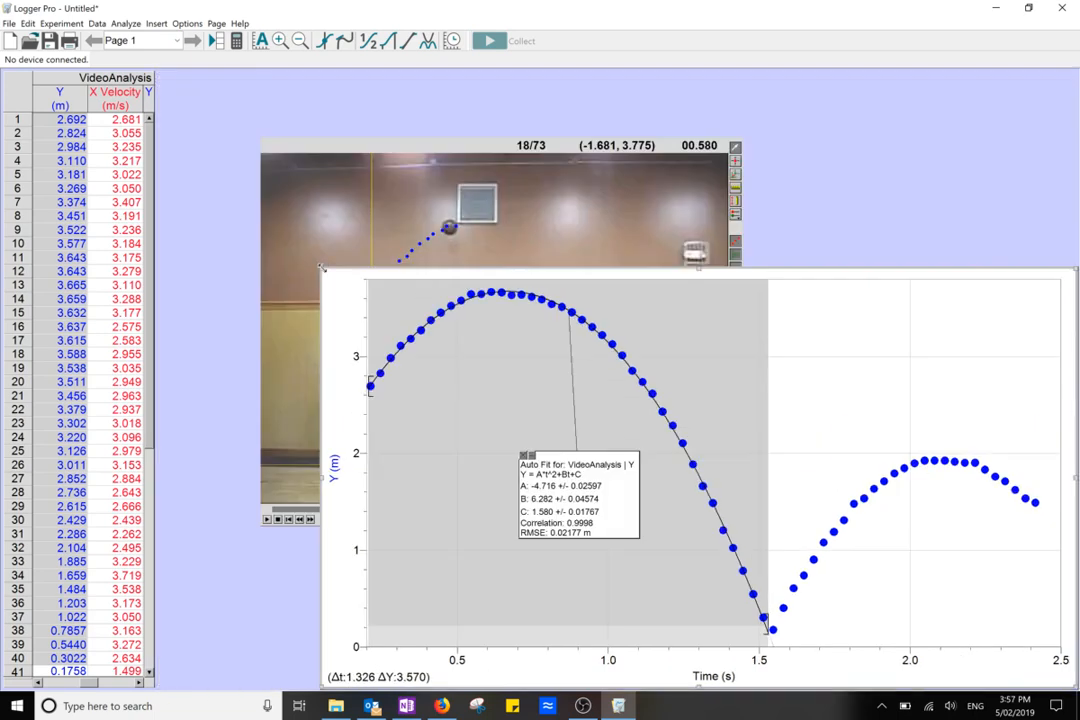
click(326, 209)
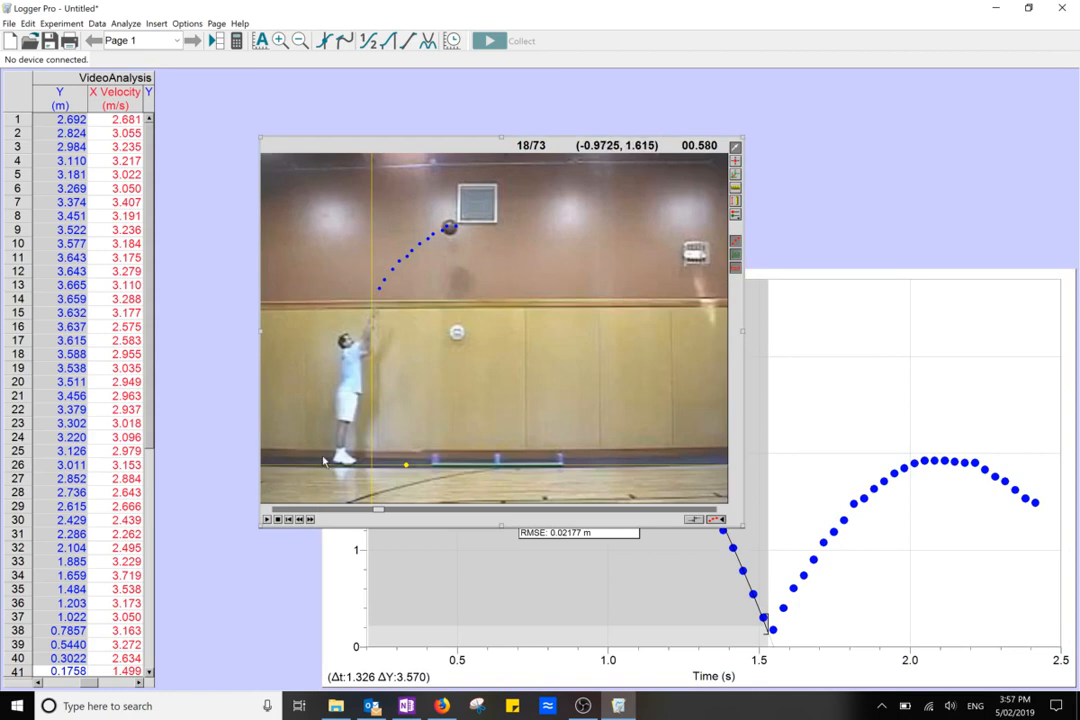
- Rewind the basketball video to frame 7 of 73, where the ball has its first tracked point
double_click(300, 521)
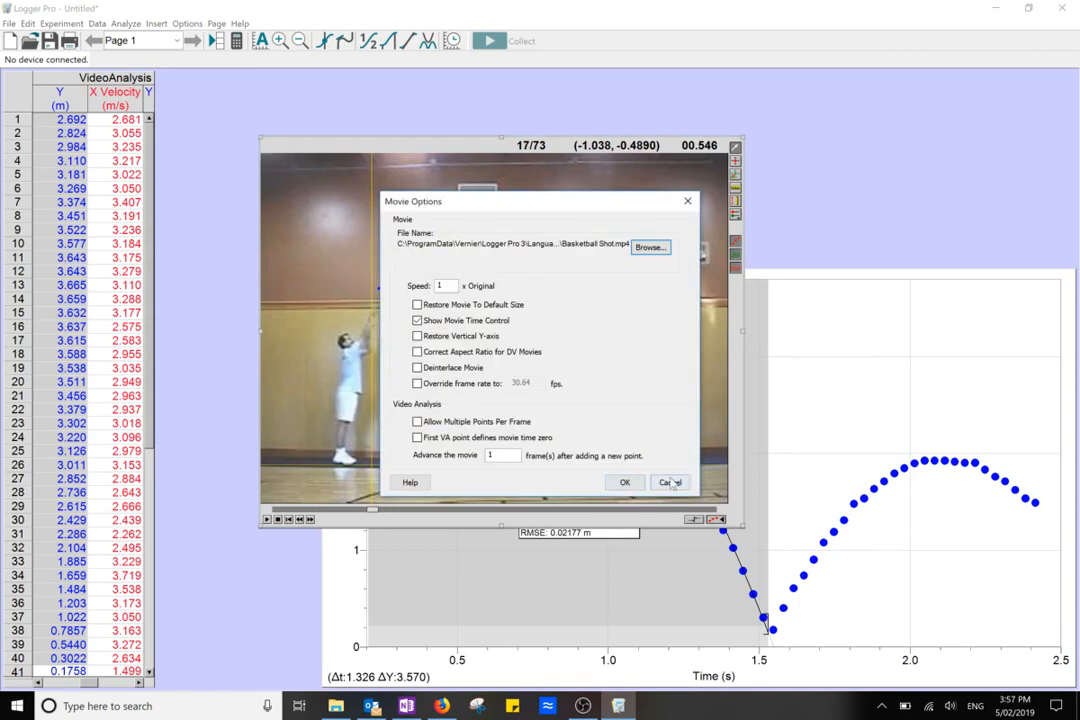
click(624, 482)
double_click(300, 521)
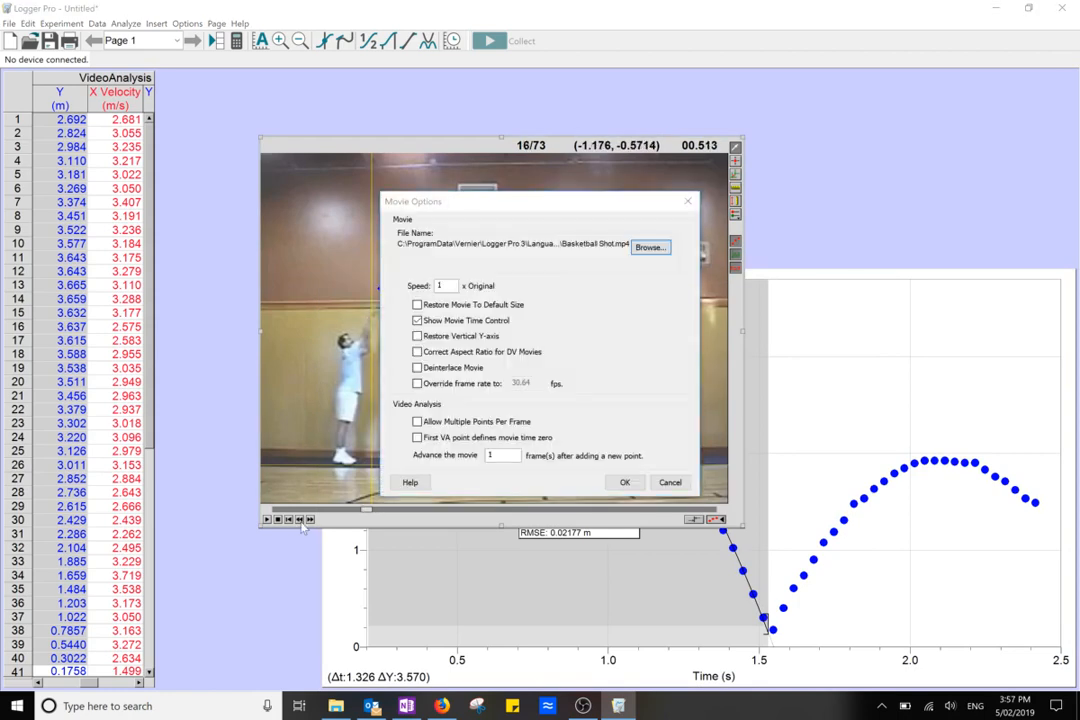
click(667, 482)
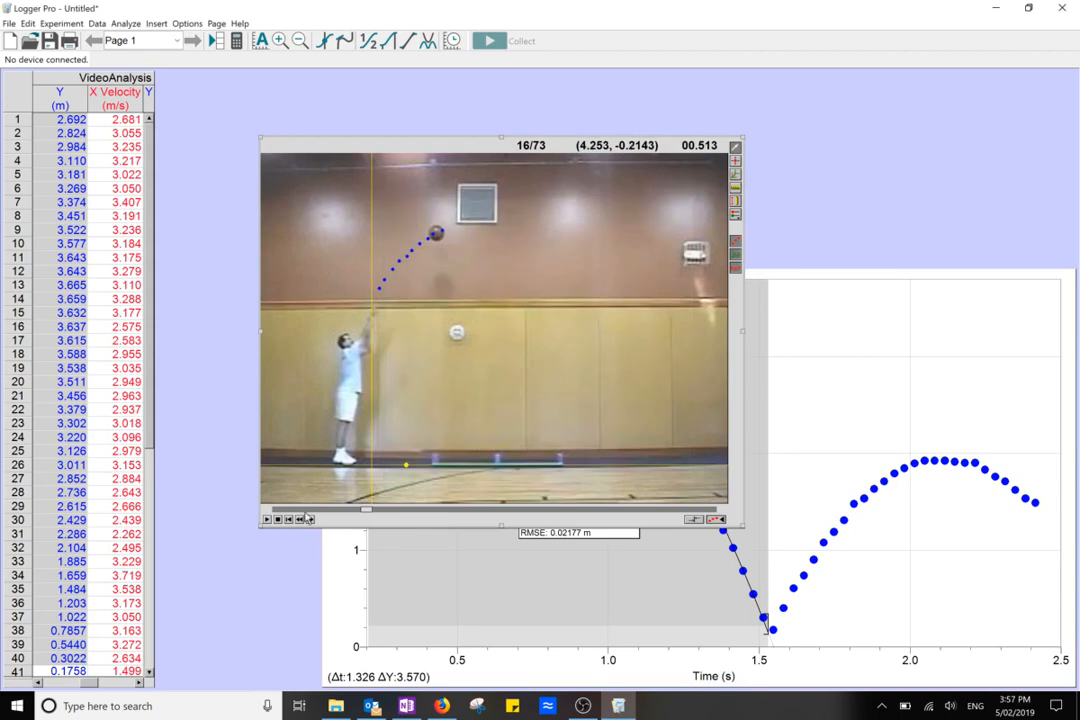
double_click(300, 521)
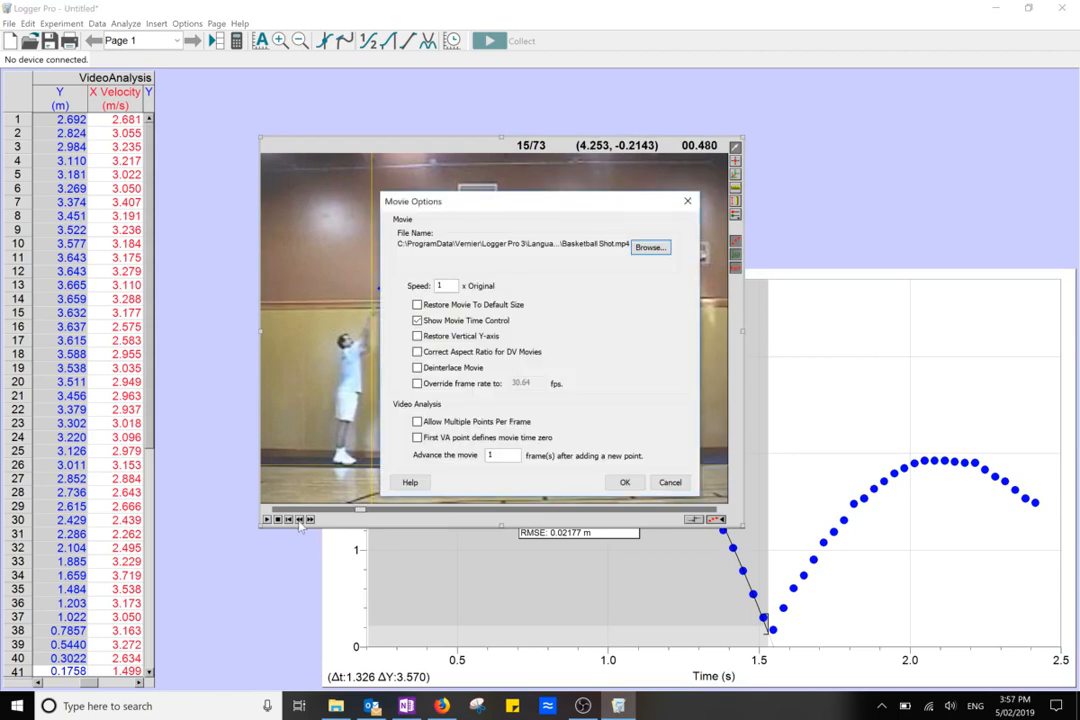
click(686, 200)
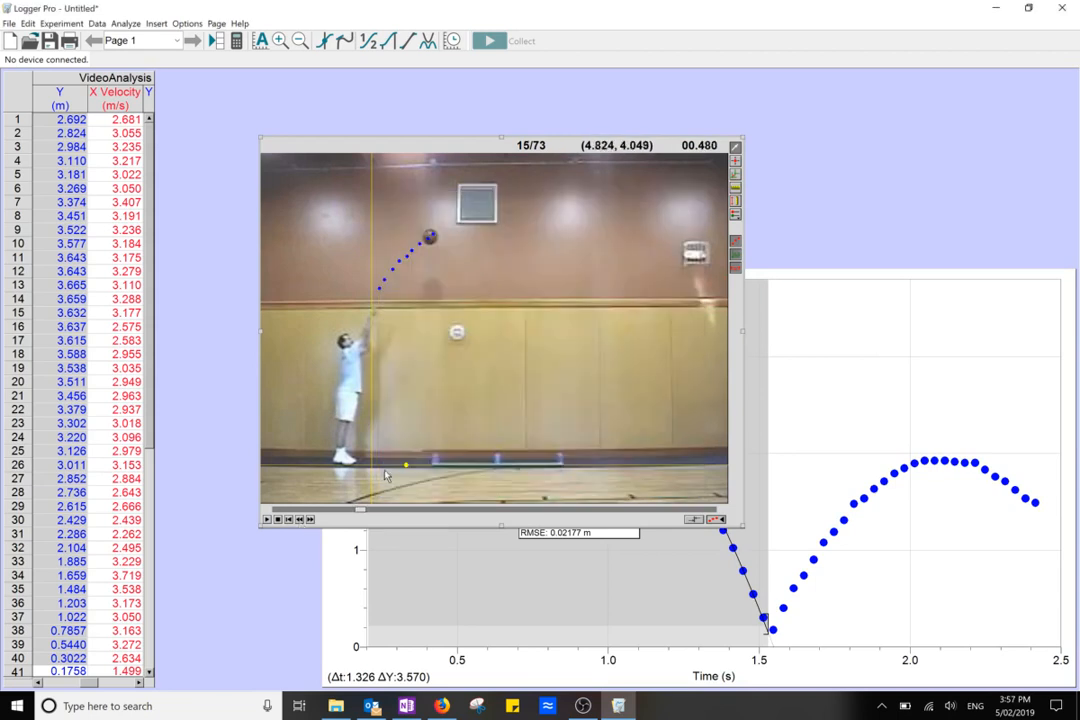
click(330, 511)
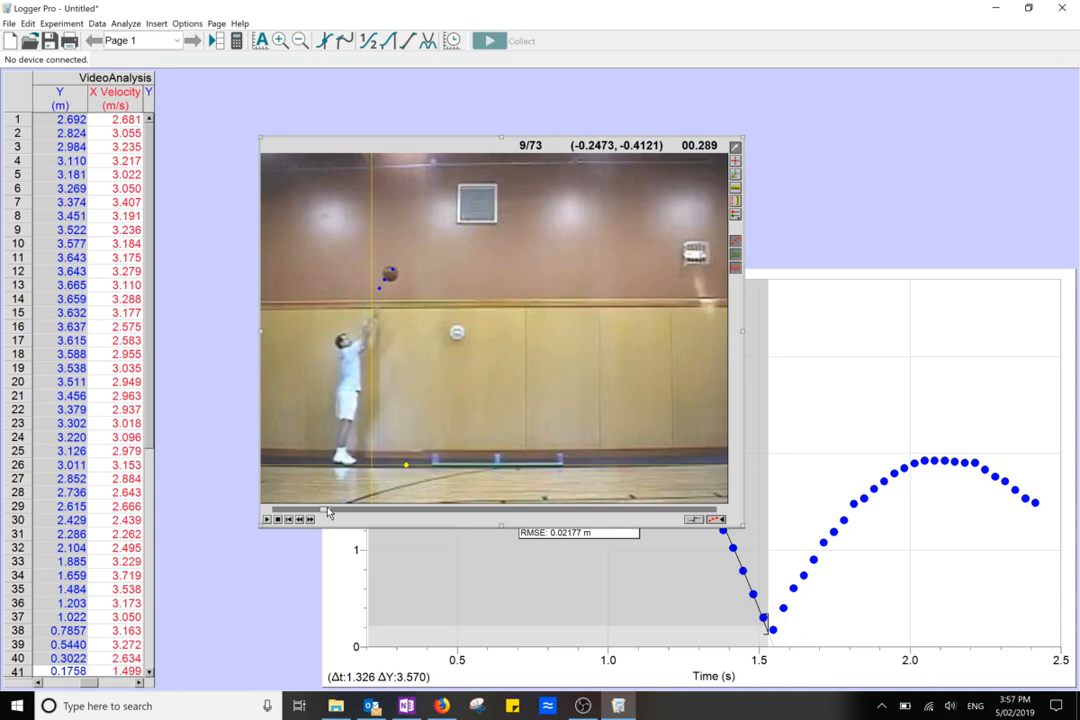
drag(330, 511, 320, 511)
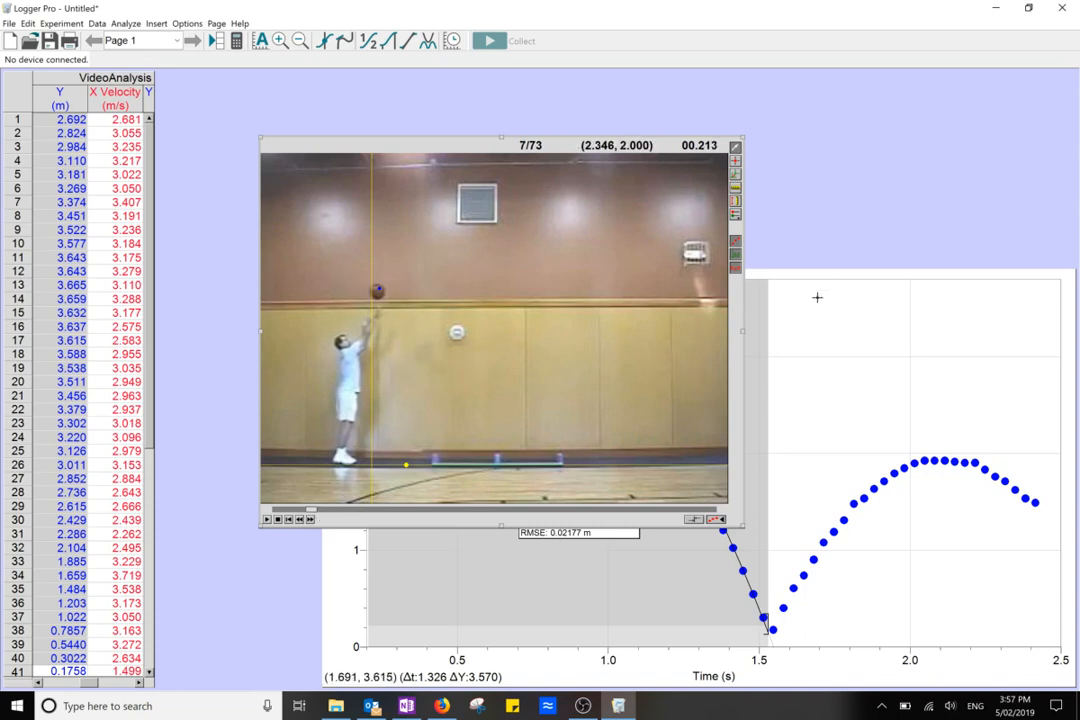
- Enlarge the graph to examine the quadratic fit results, and shrink it again with the video brought to the front
click(819, 293)
drag(321, 268, 158, 74)
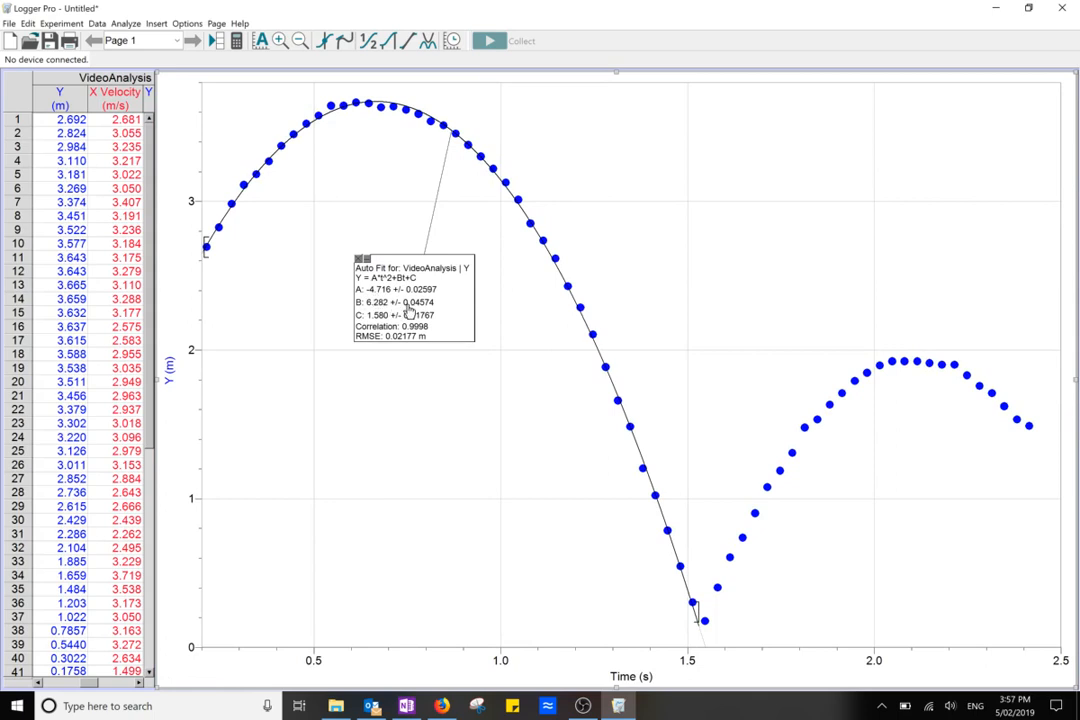
click(193, 122)
drag(157, 74, 245, 156)
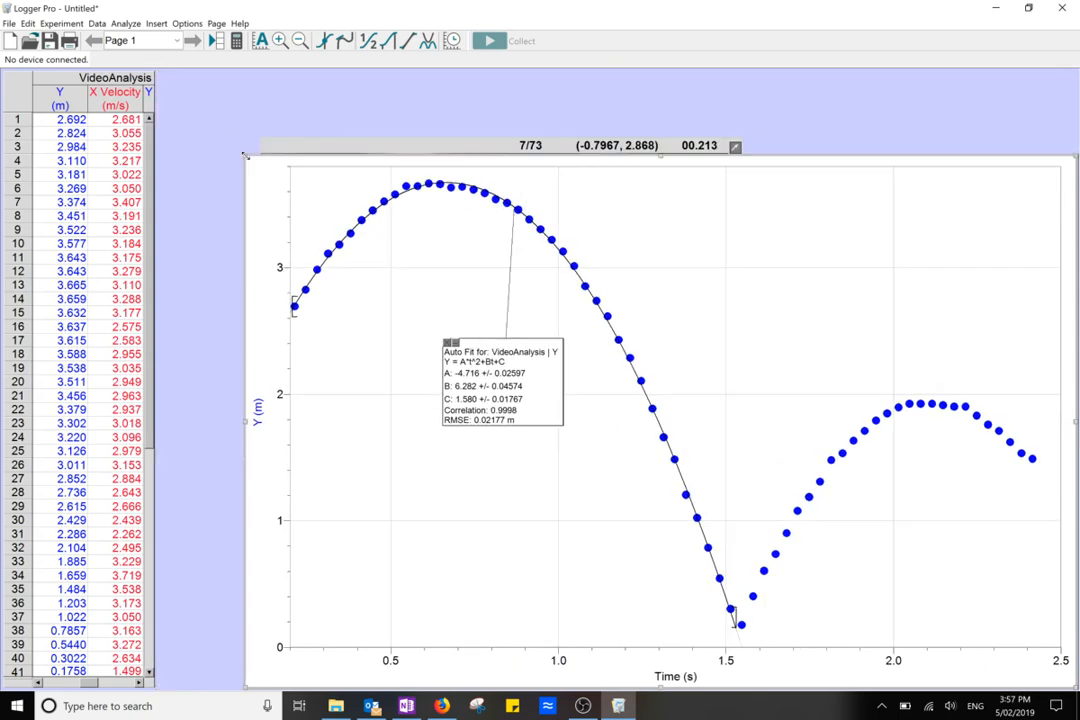
click(309, 147)
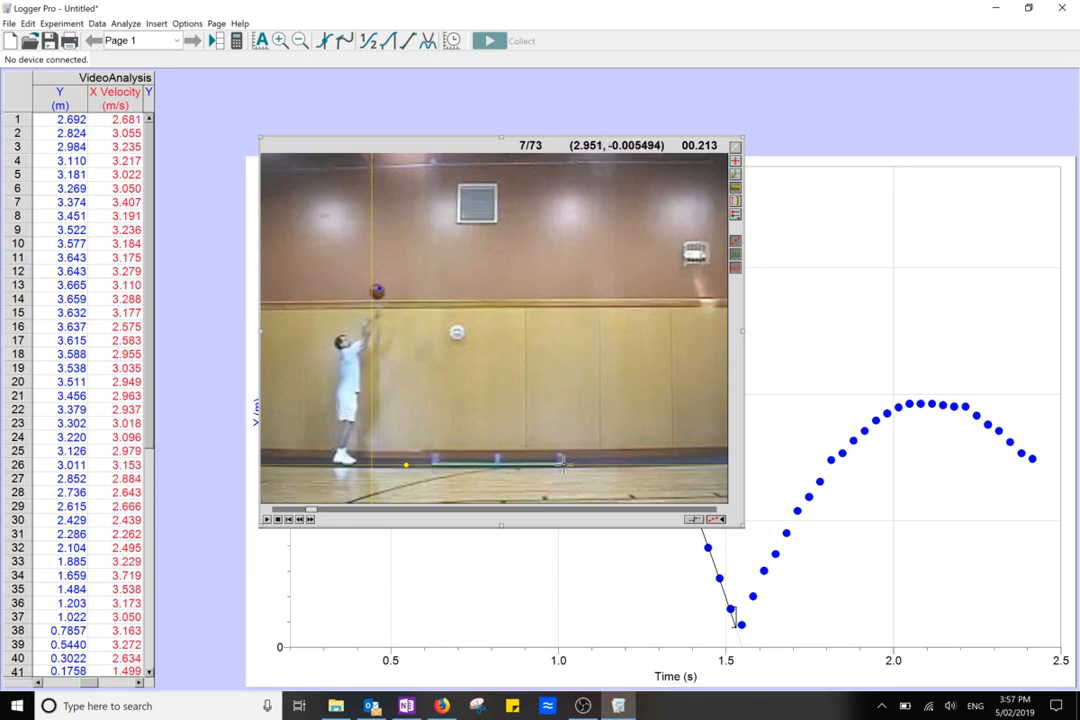
- Redraw the video's scale line along the sticks on the gym floor with a distance of 2 m, and return to the graph
drag(563, 462, 561, 462)
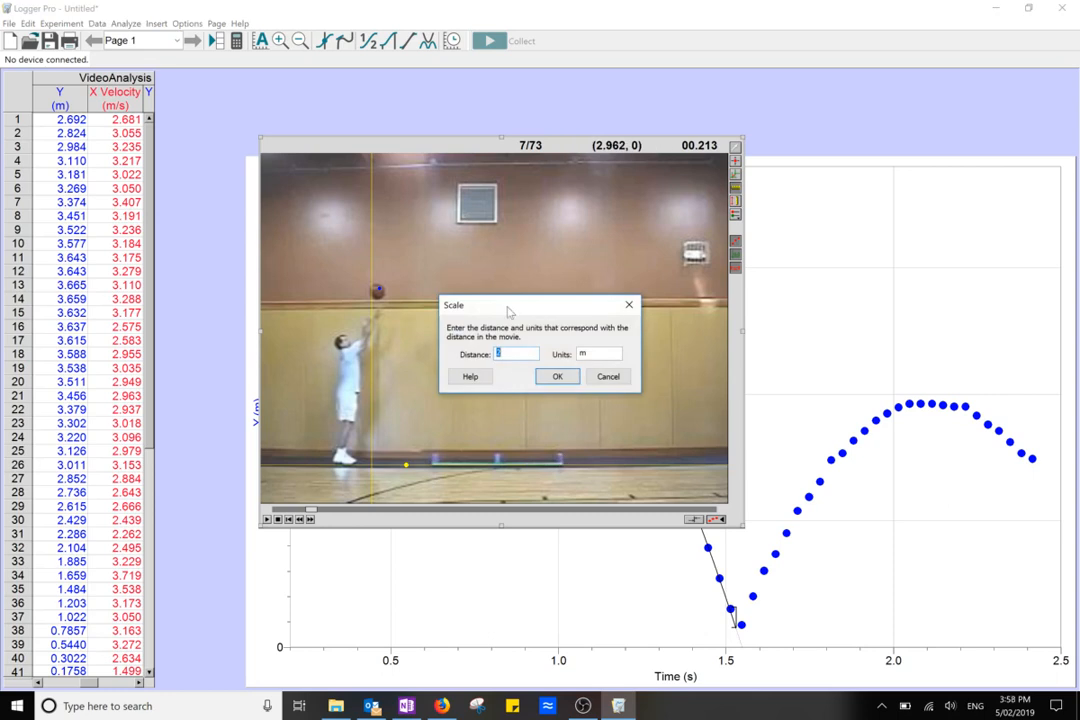
click(556, 444)
click(760, 352)
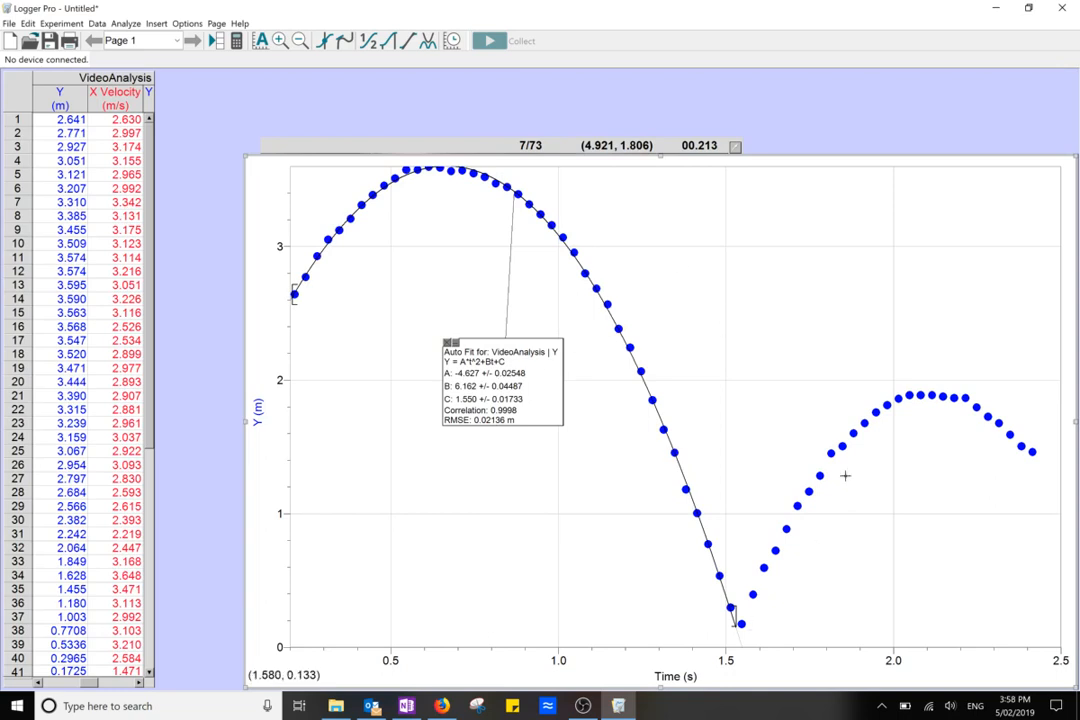
- Apply an automatic quadratic A*t^2+Bt+C fit to the Y data after the bounce and place its results box above that curve
drag(752, 630, 1046, 350)
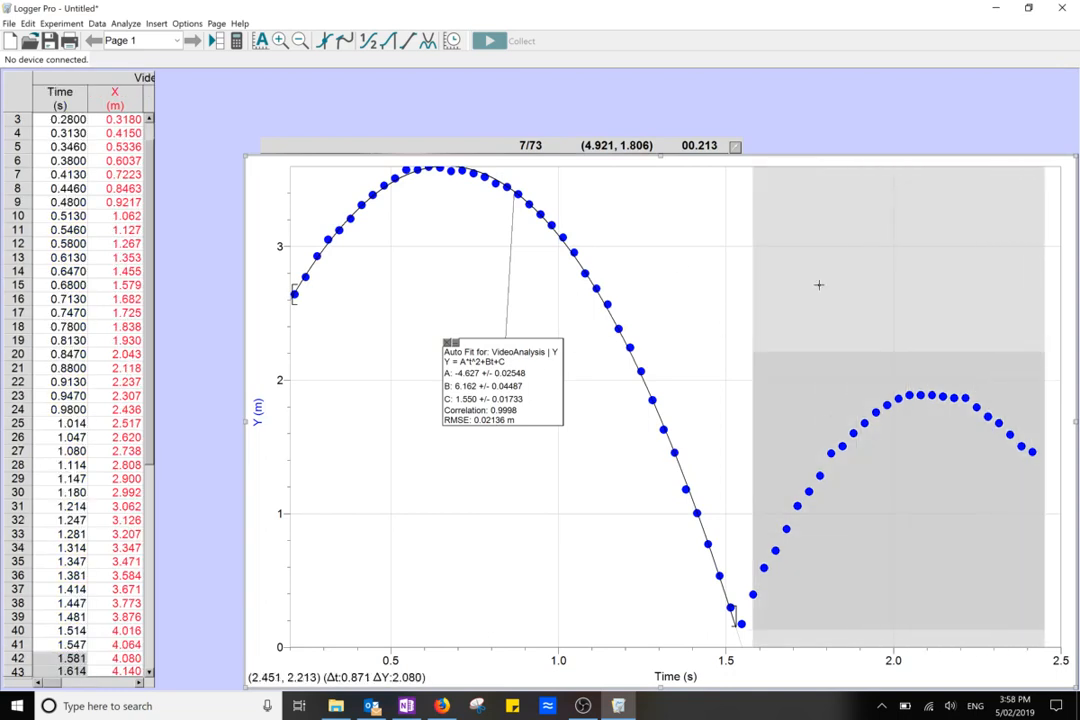
click(361, 40)
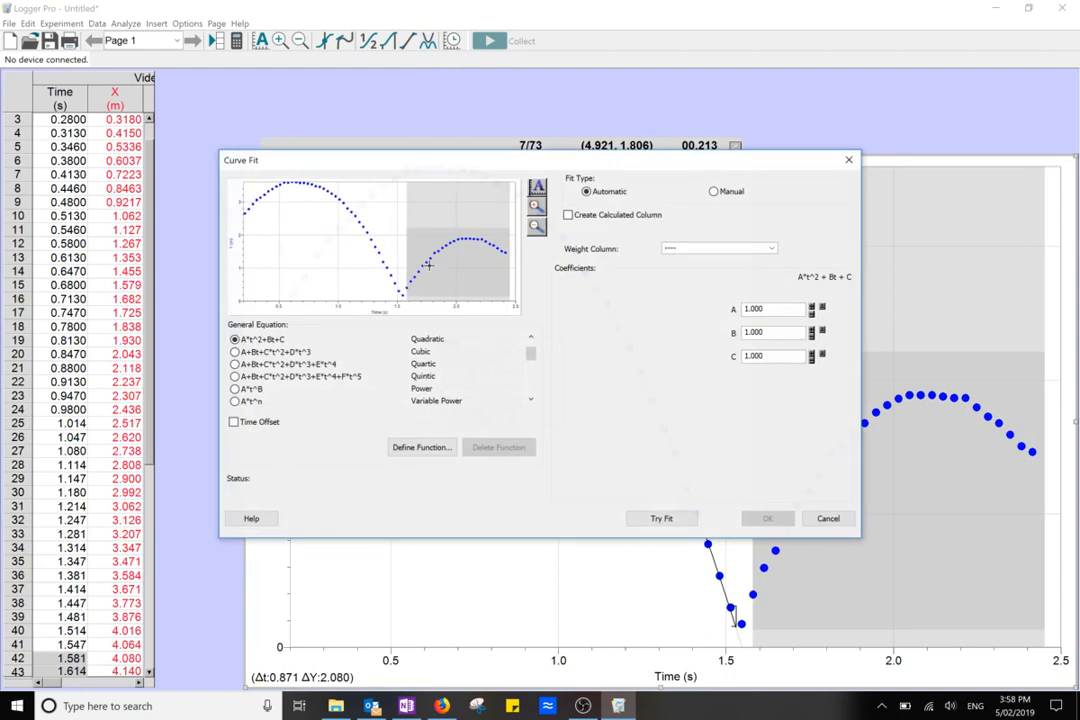
click(661, 518)
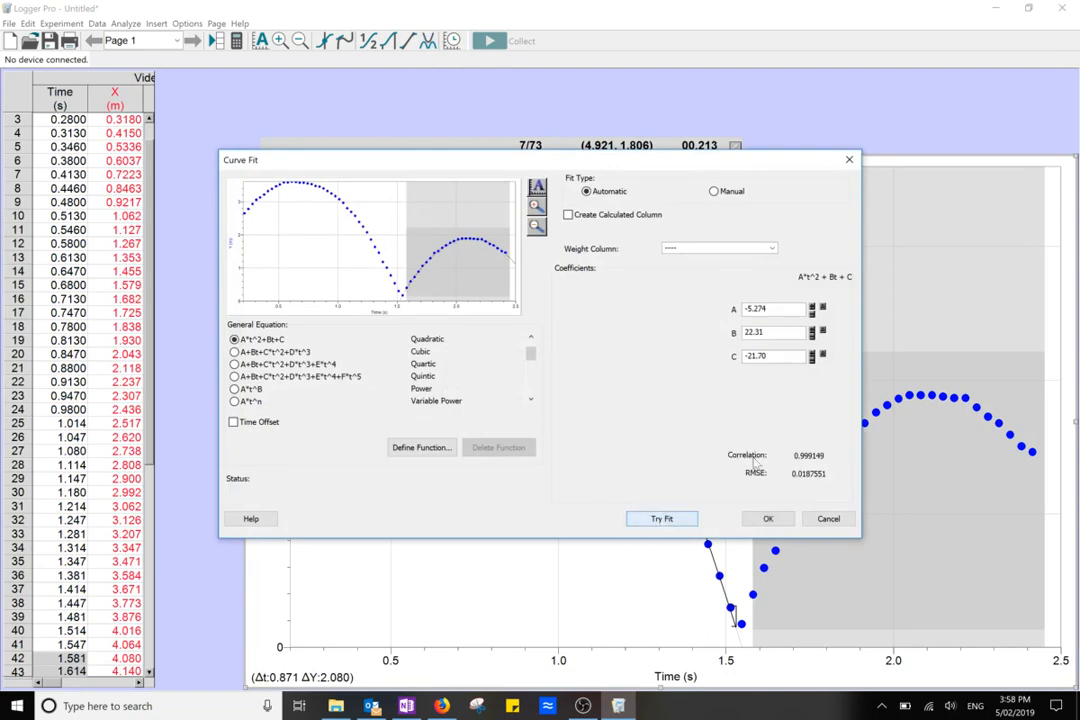
click(764, 518)
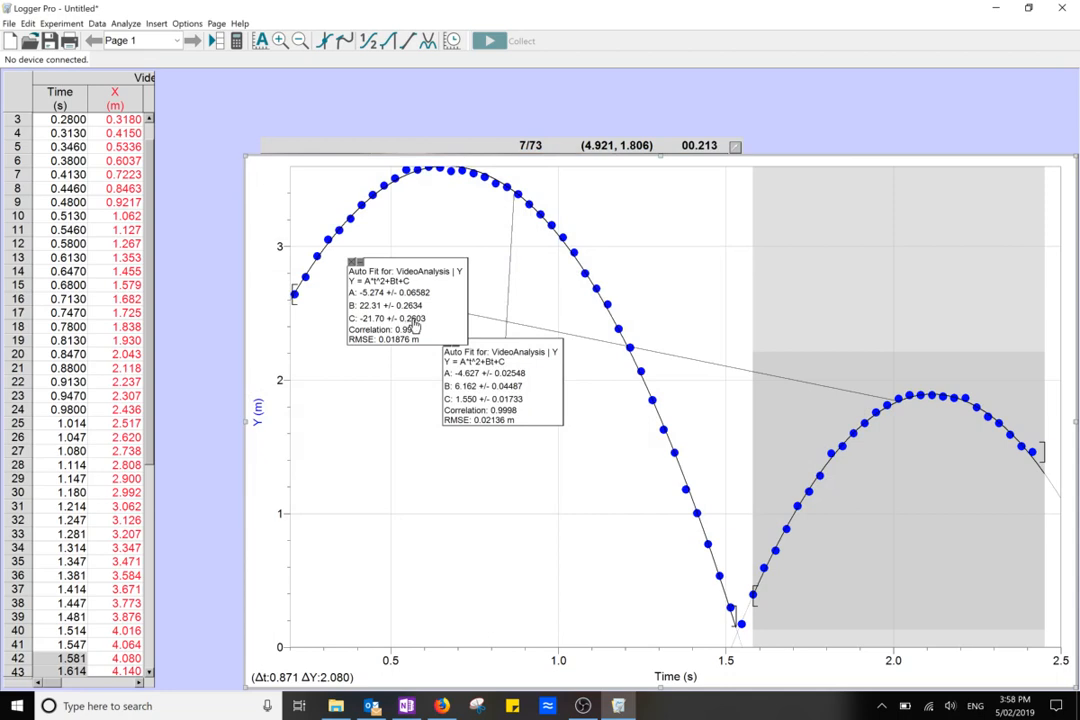
drag(413, 328, 905, 320)
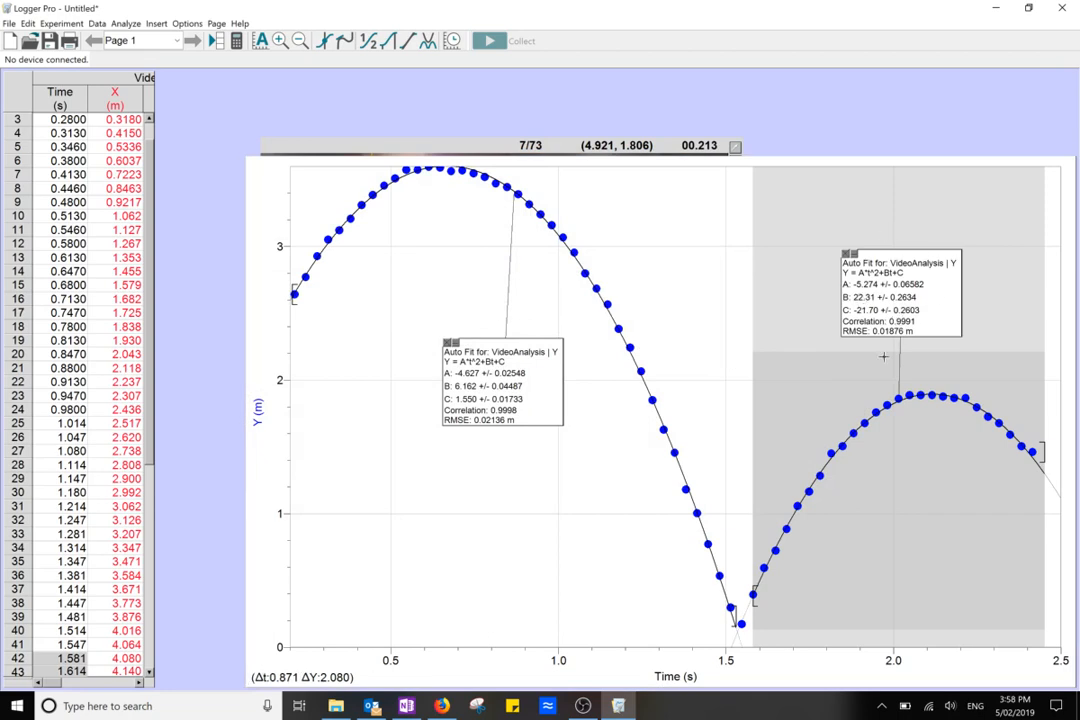
- Remove both quadratic fits from the Y graph and clear the data selection
click(848, 254)
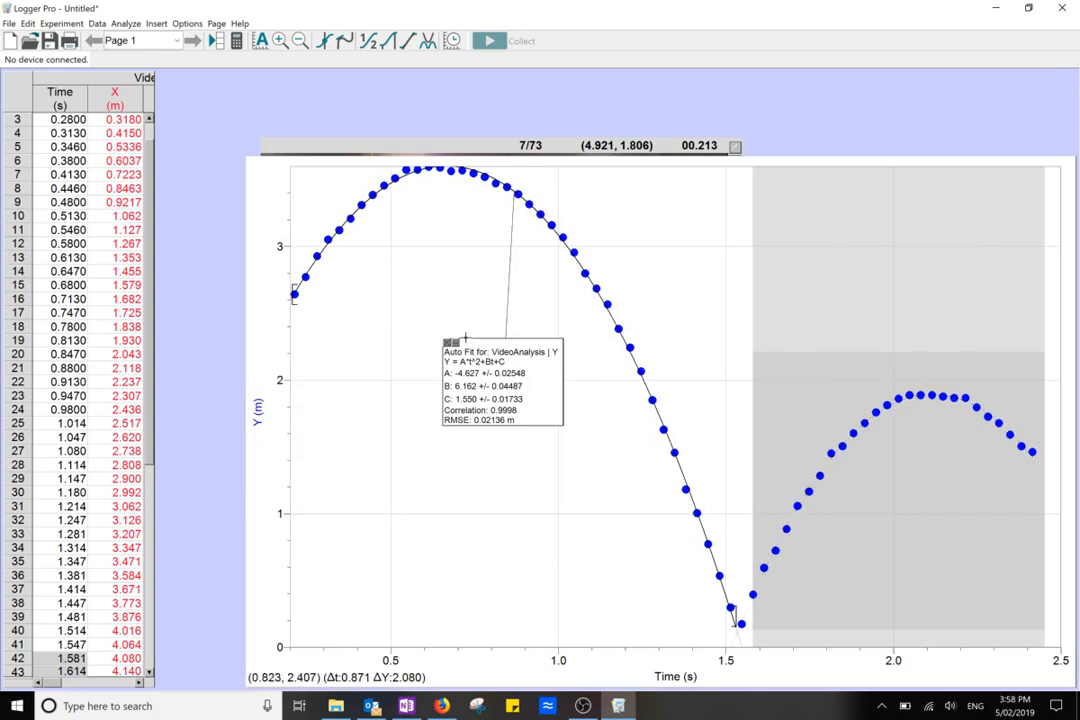
click(447, 342)
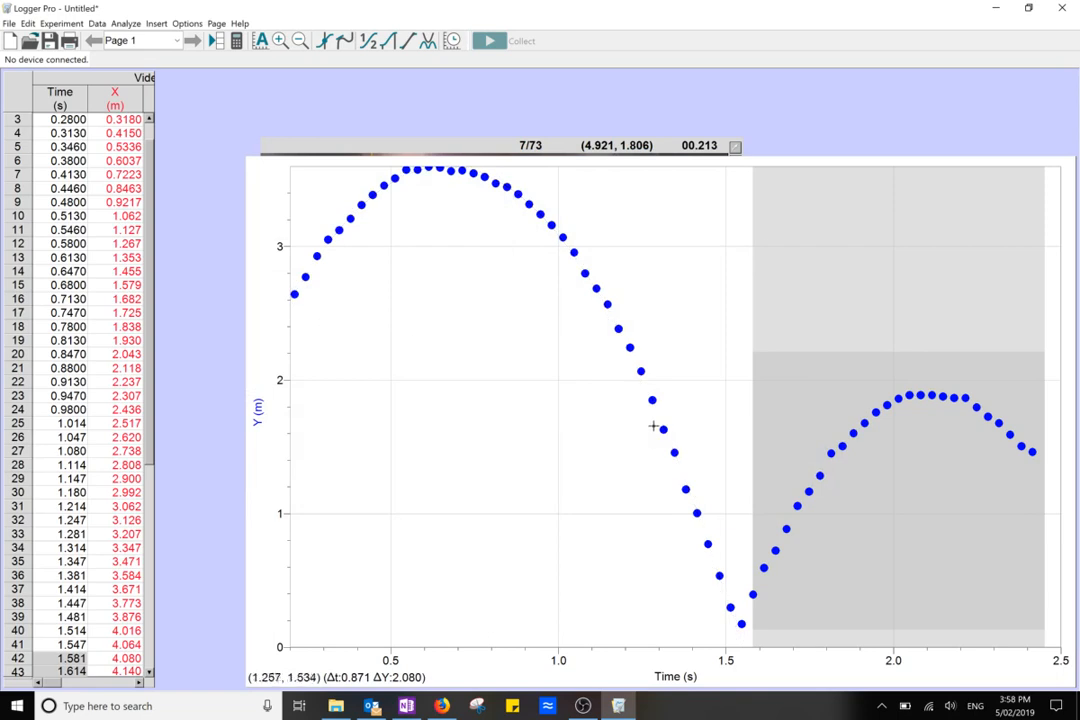
click(762, 246)
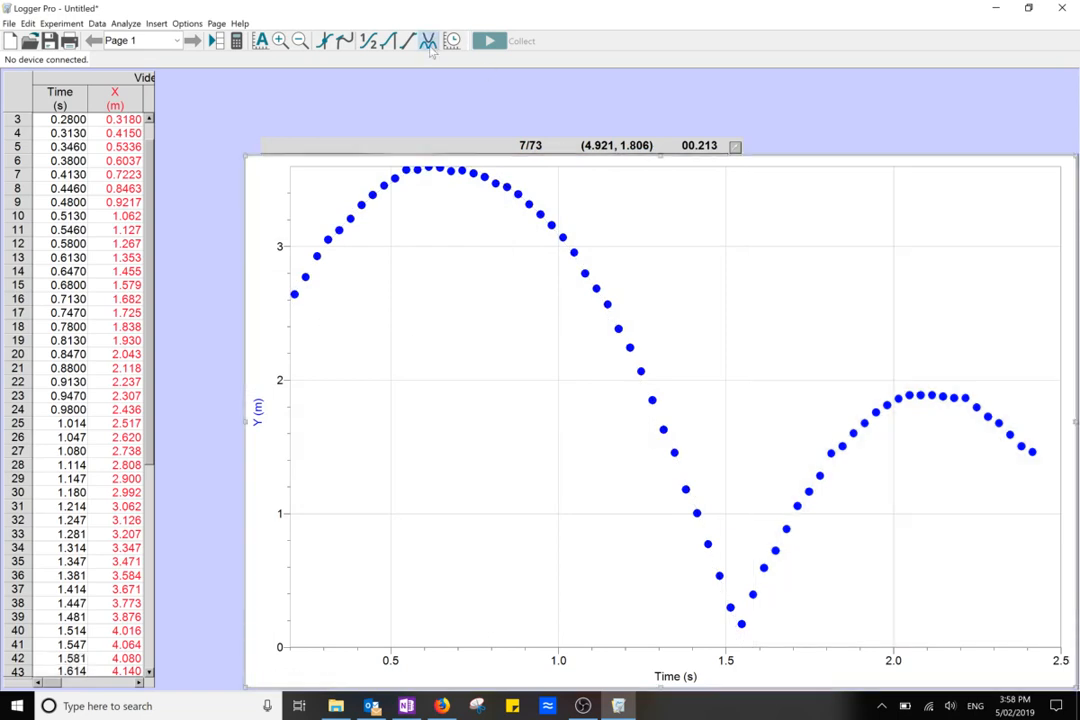
- Try an automatic quadratic A*t^2+Bt+C fit on the entire Y data, covering both arcs
click(367, 41)
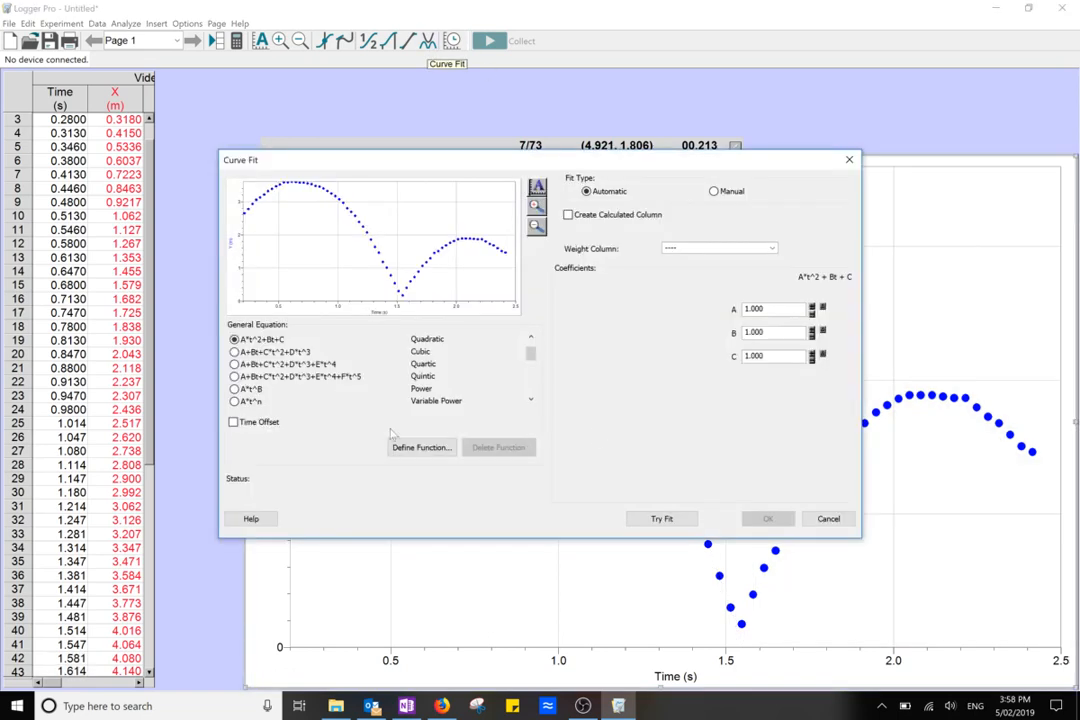
click(662, 516)
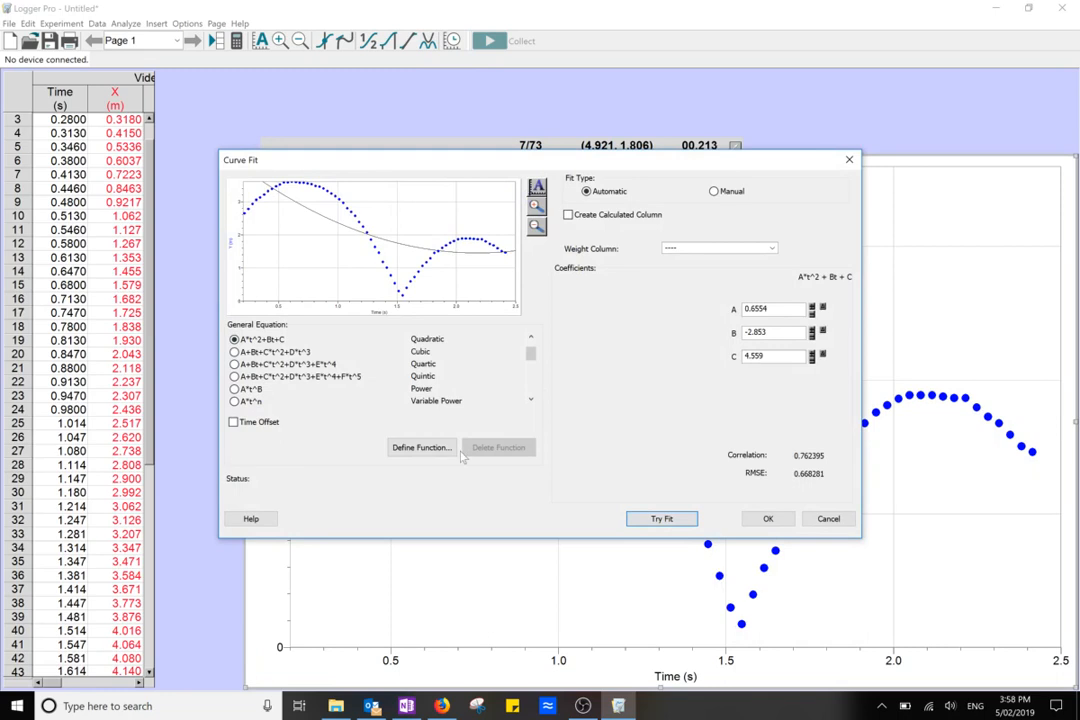
click(828, 518)
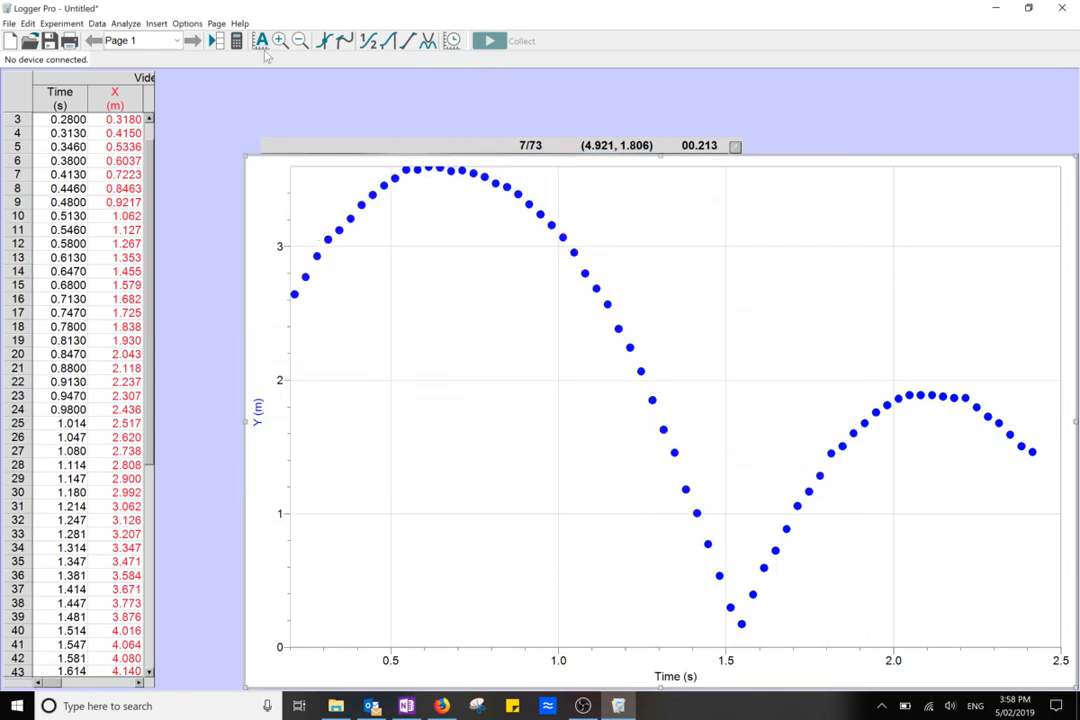
- Enlarge and vertically rescale the graph to fit the whole Y curve, and switch its vertical axis to Y Velocity
click(249, 157)
click(247, 158)
drag(239, 141, 165, 60)
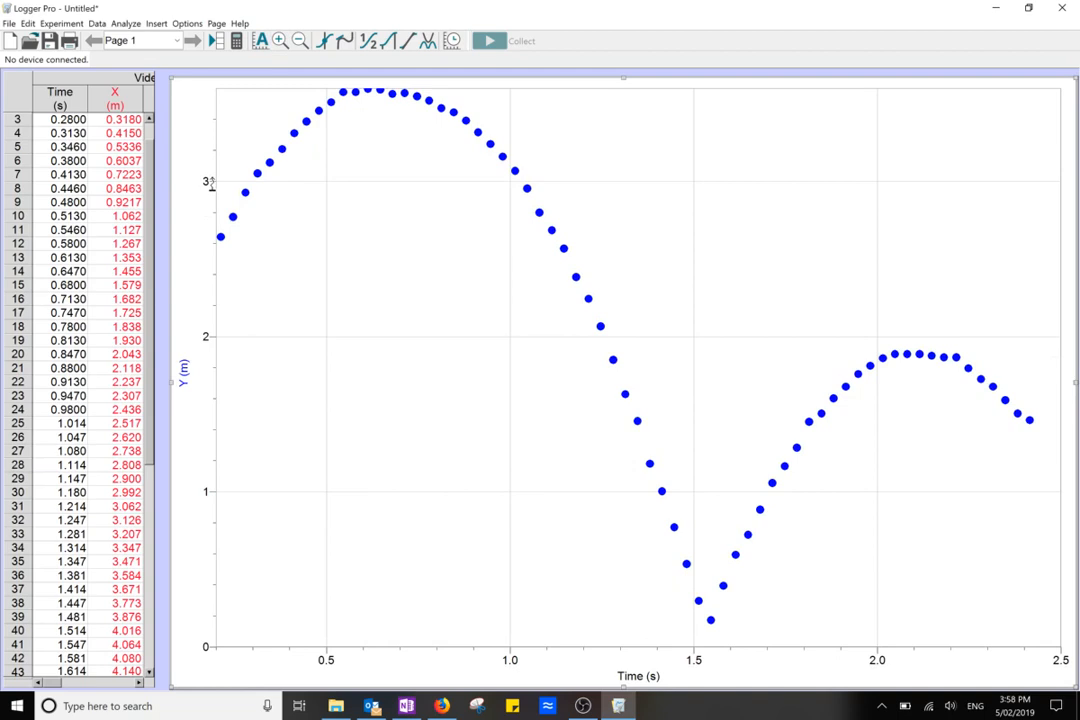
drag(210, 183, 210, 215)
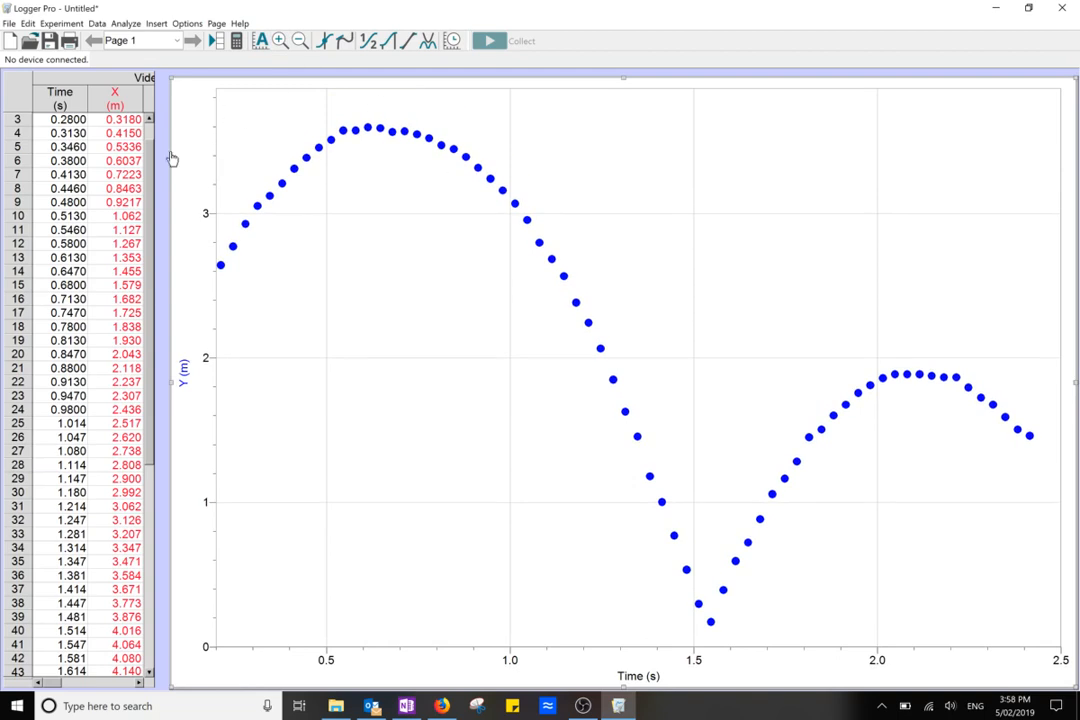
click(183, 372)
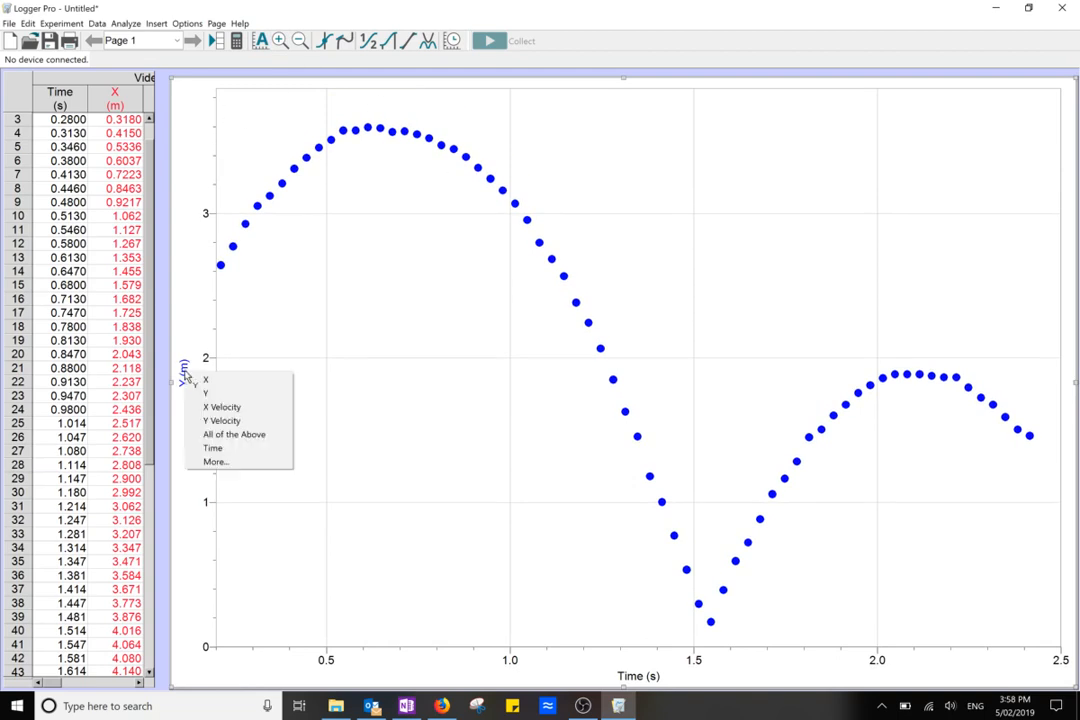
click(222, 421)
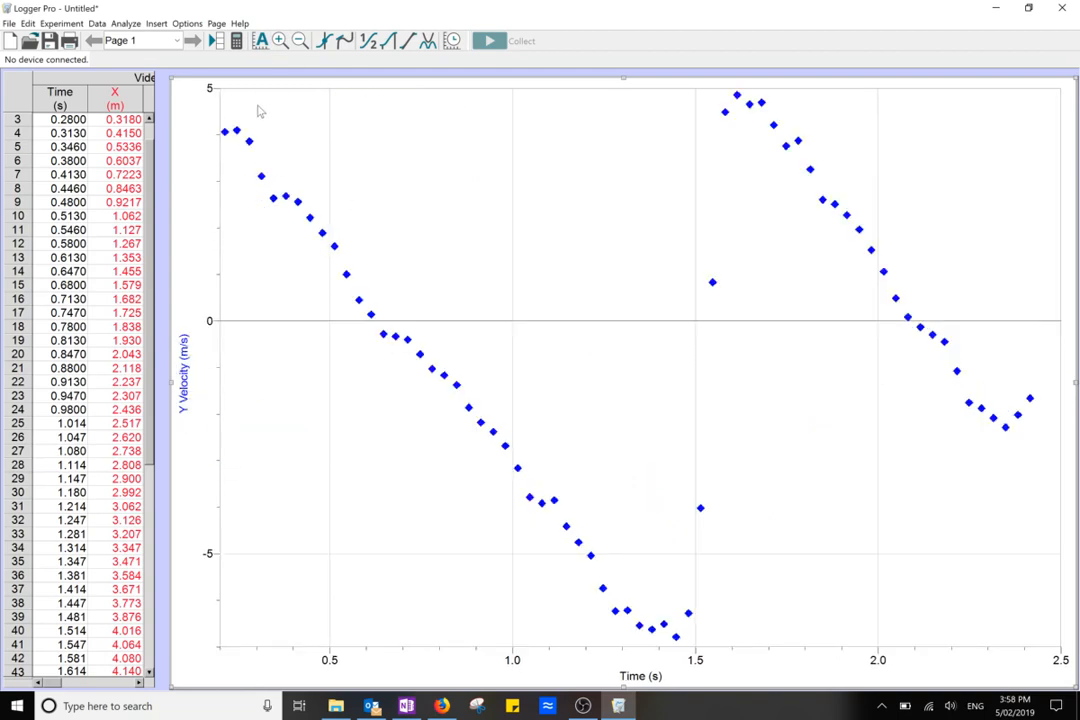
- Apply a linear fit to the Y Velocity data before the bounce, up to about 1.36 s, and move its results box off the points
mouse_move(239, 105)
mouse_down()
mouse_move(448, 366)
mouse_move(665, 607)
mouse_move(663, 648)
mouse_move(646, 637)
mouse_up()
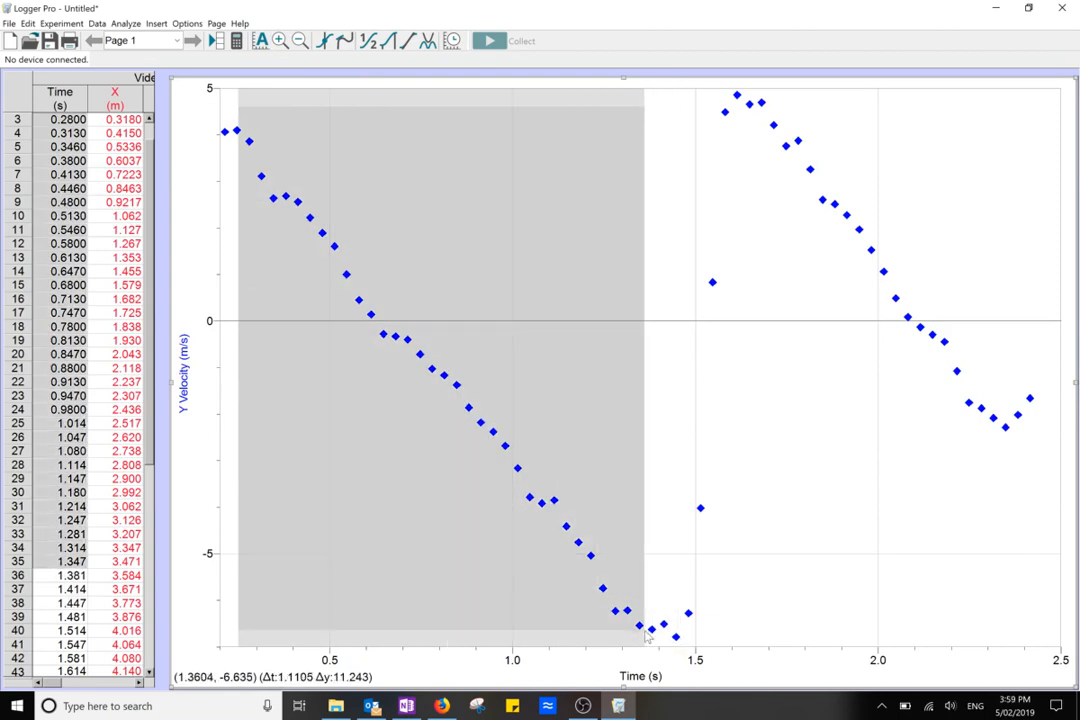
click(408, 42)
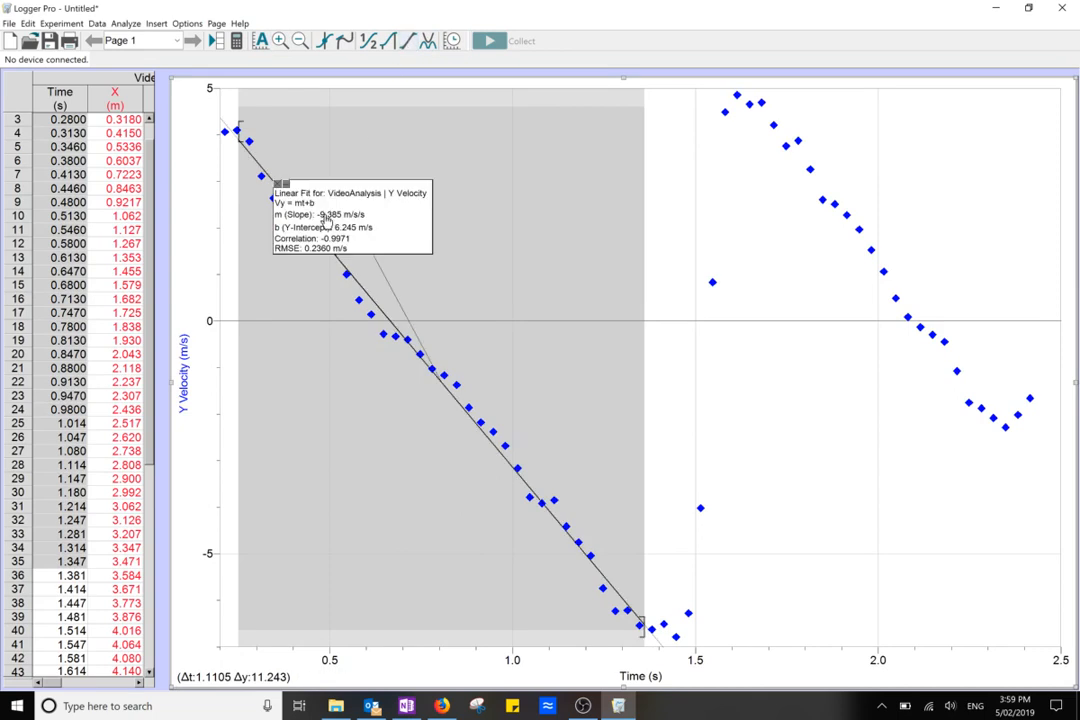
drag(281, 180, 388, 183)
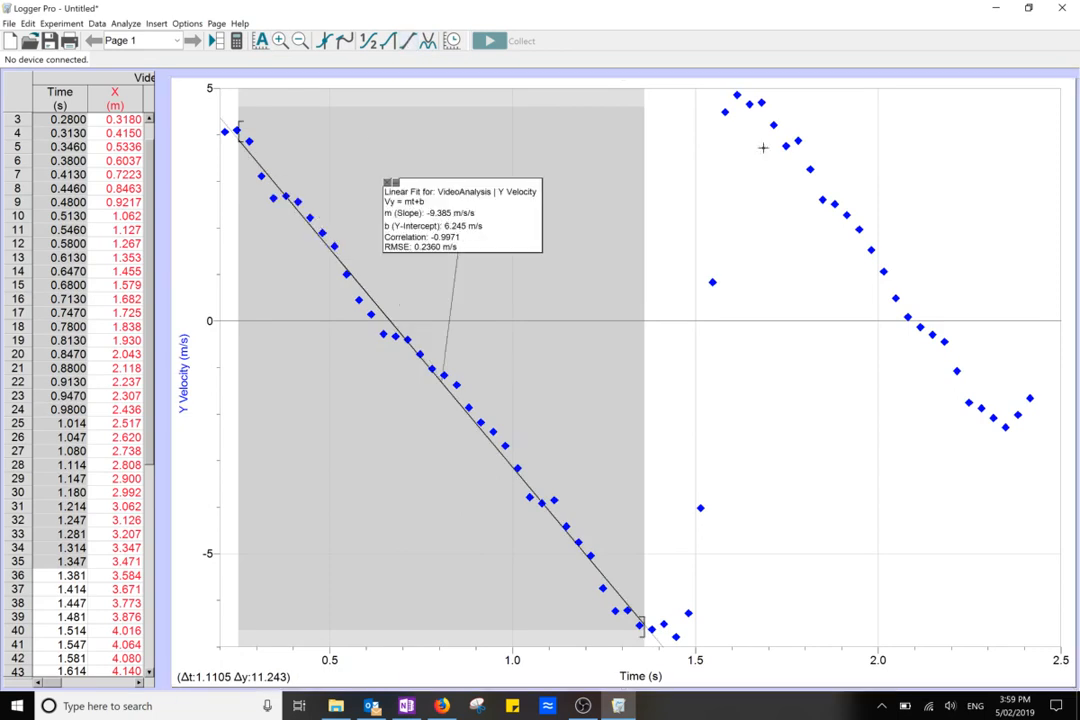
- Apply a linear fit to the falling Y Velocity data after the bounce and place its results box below that line
drag(736, 113, 1003, 432)
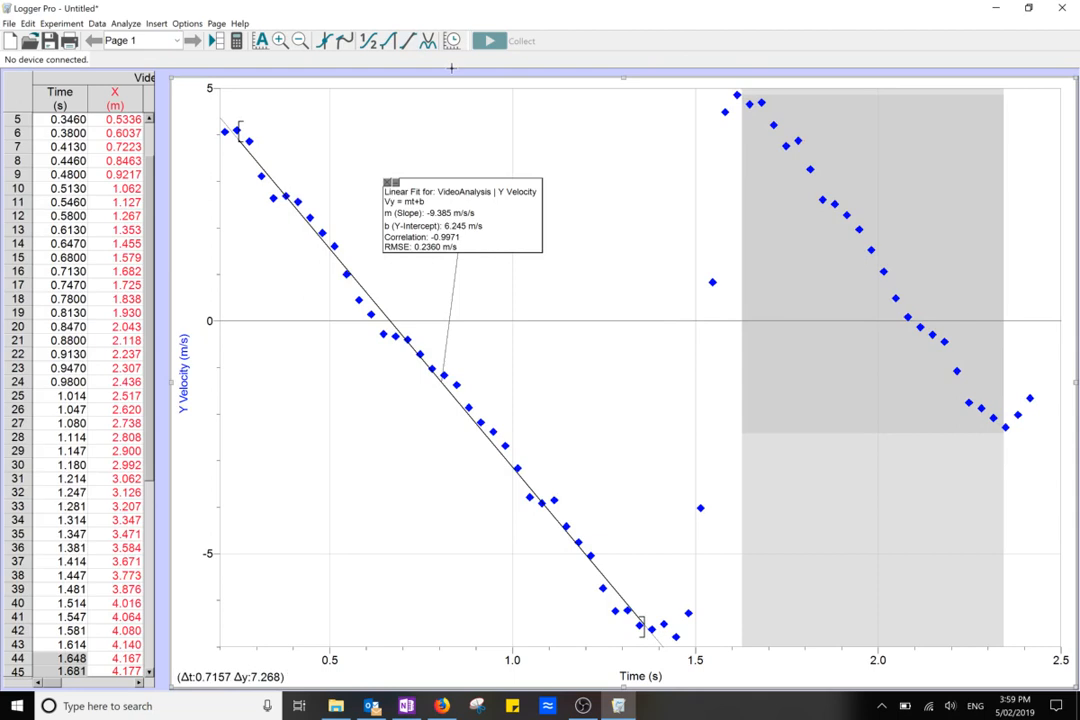
click(344, 40)
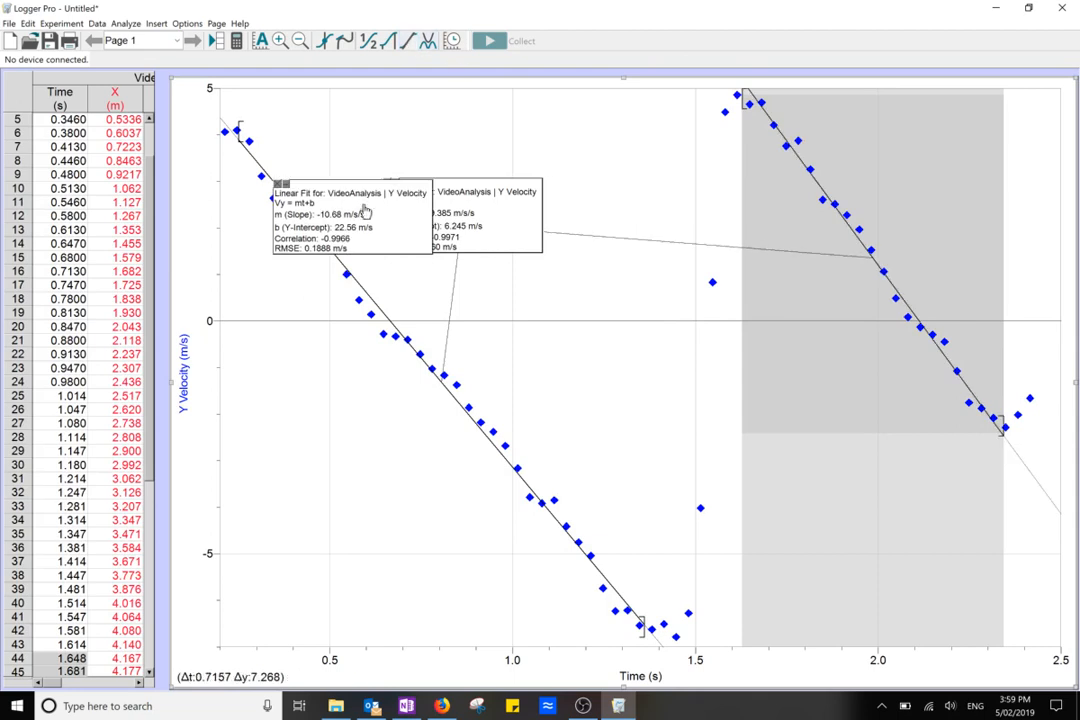
drag(365, 234, 810, 411)
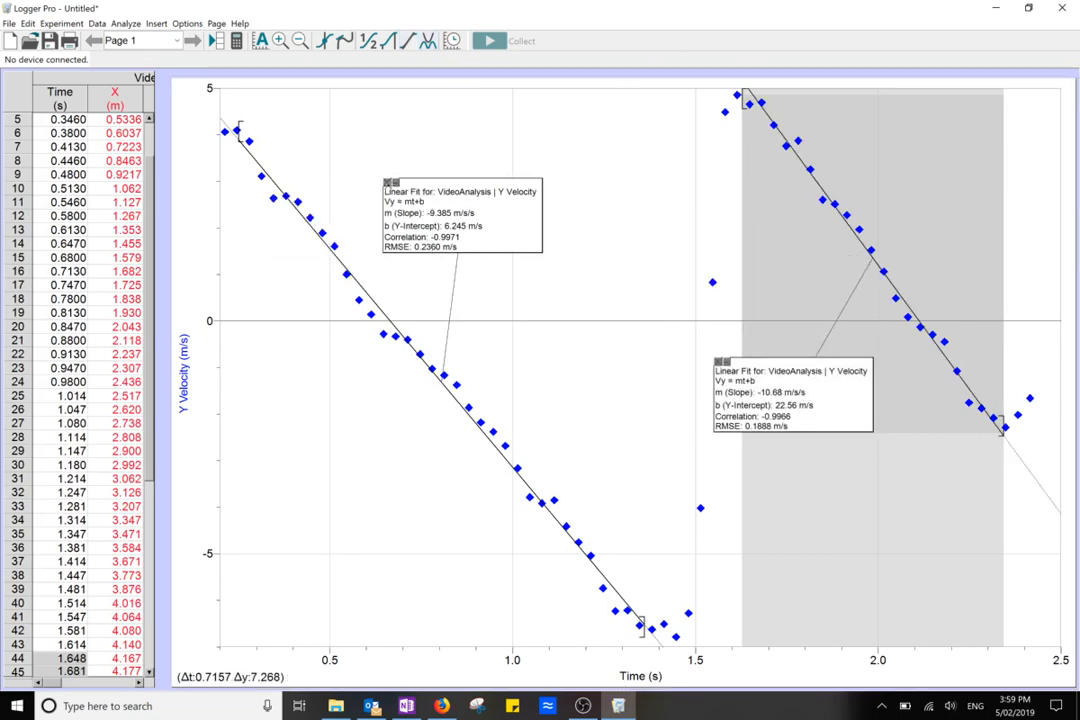
- Remove both linear fits from the Y Velocity graph
click(387, 183)
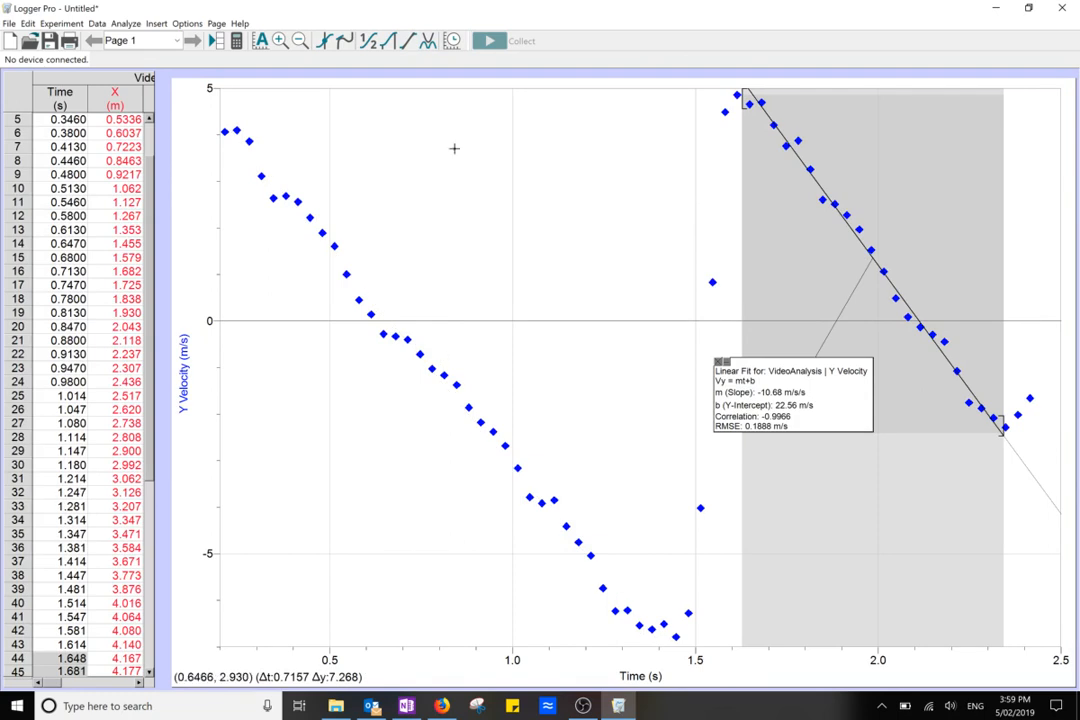
click(721, 362)
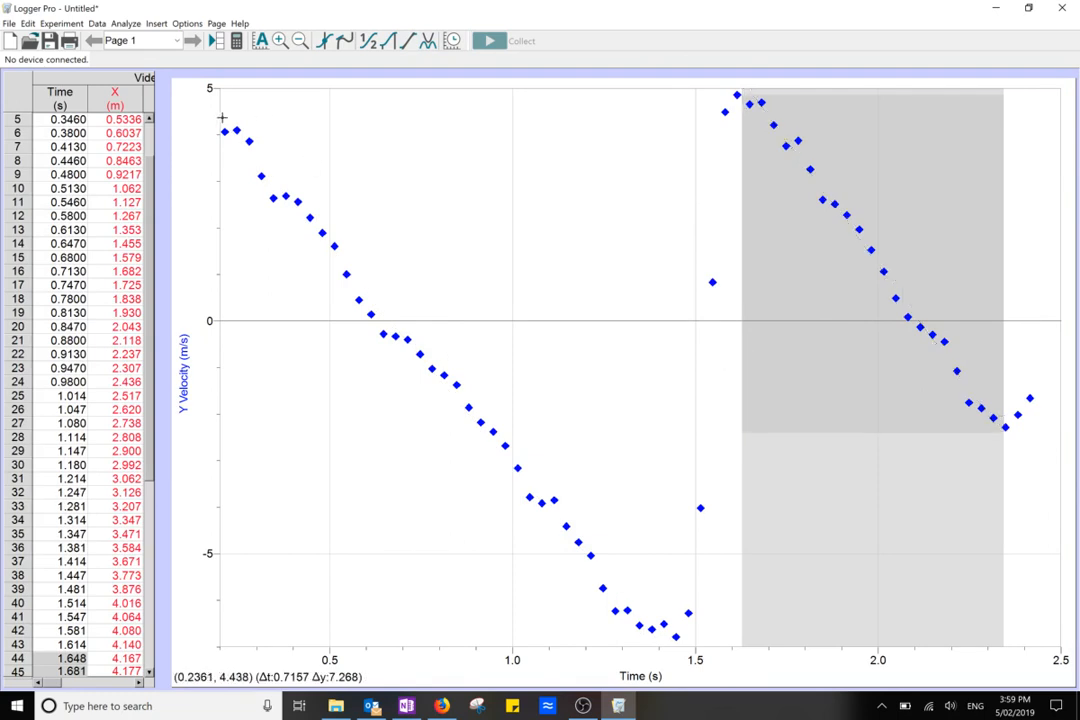
- Integrate the Y Velocity data from the start to about 0.63 s and place the integral's results box above the points
drag(267, 186, 375, 320)
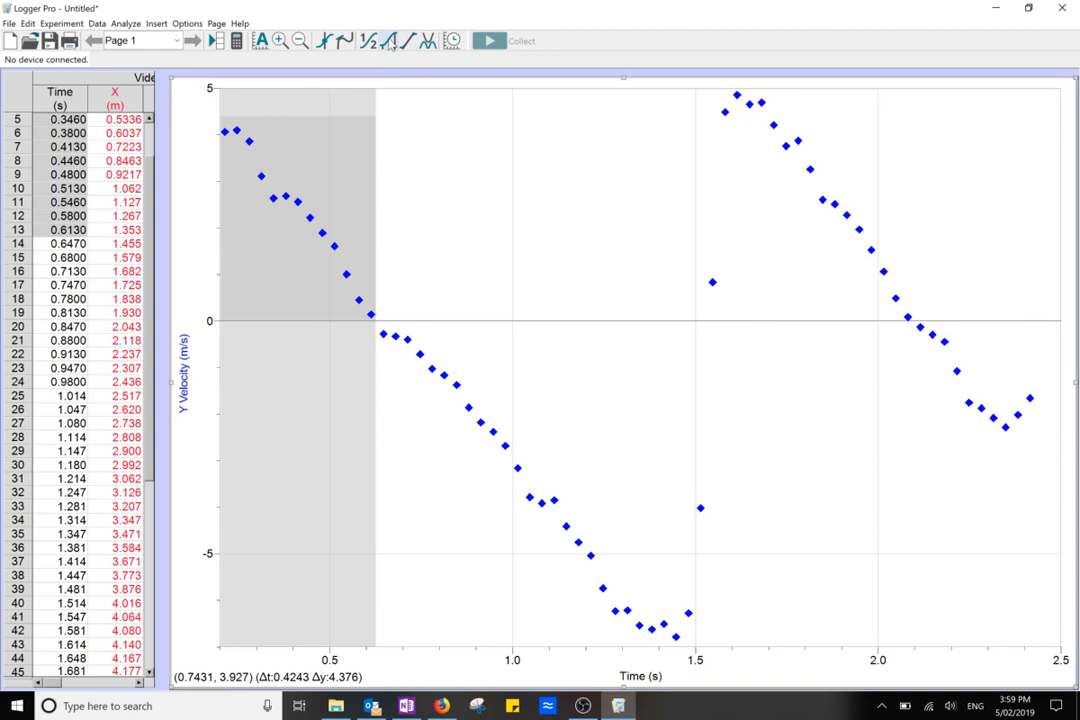
click(330, 40)
drag(337, 183, 312, 95)
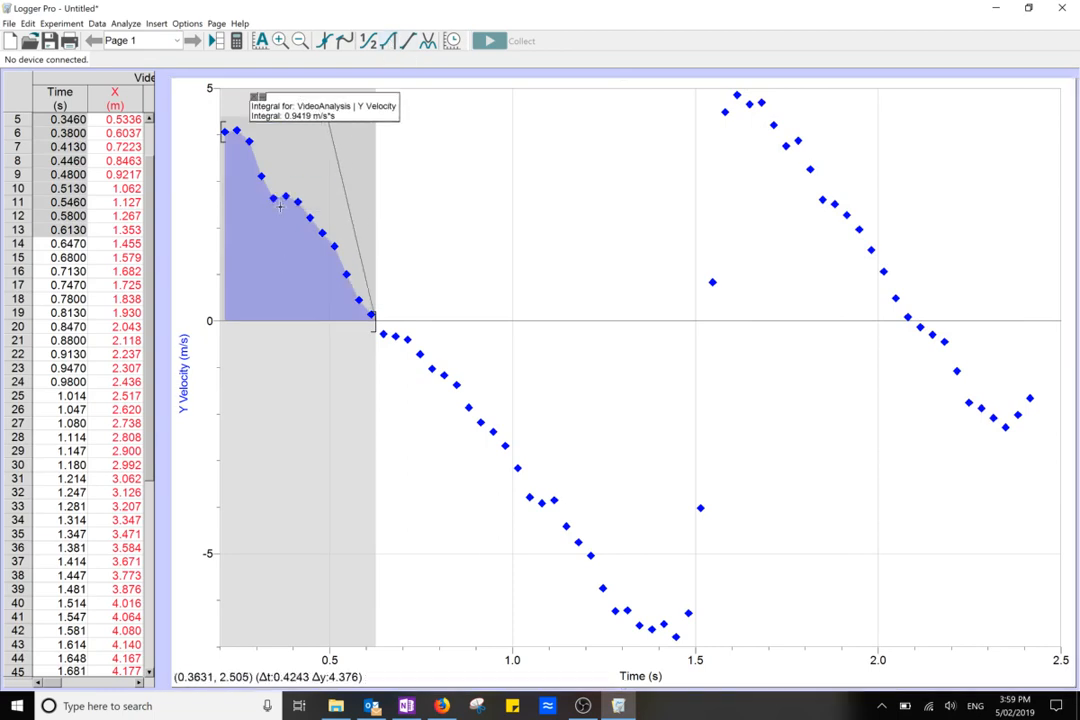
drag(314, 119, 311, 120)
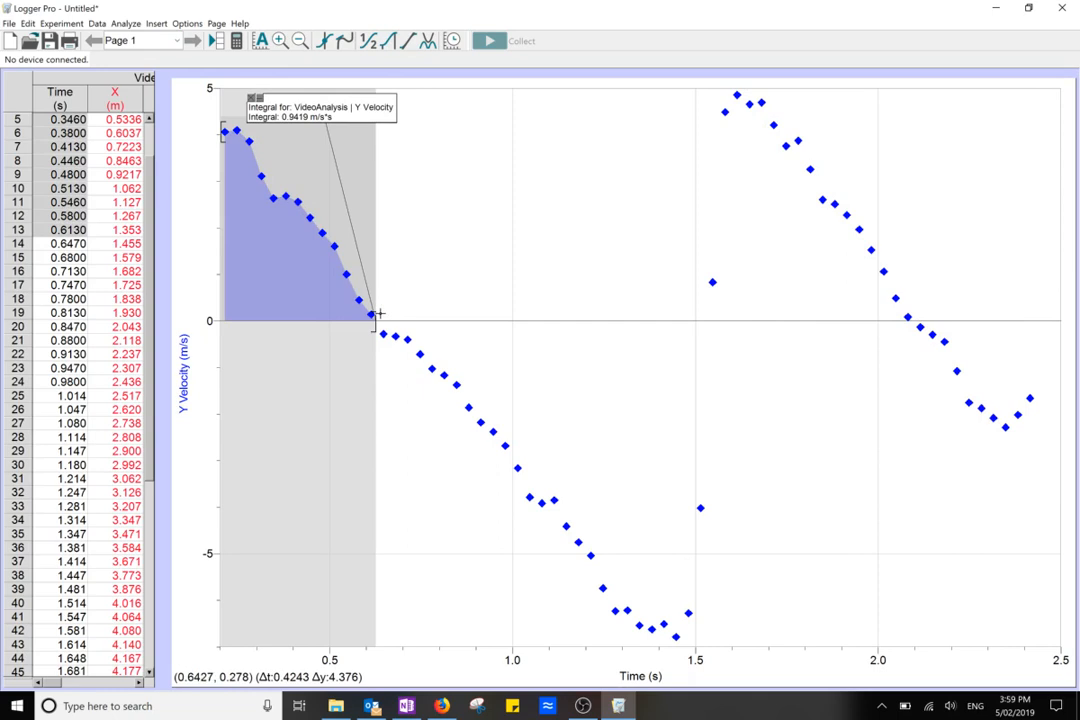
- Integrate the negative Y Velocity data from about 0.63 s to 1.47 s and place its results box above that area
drag(377, 319, 684, 645)
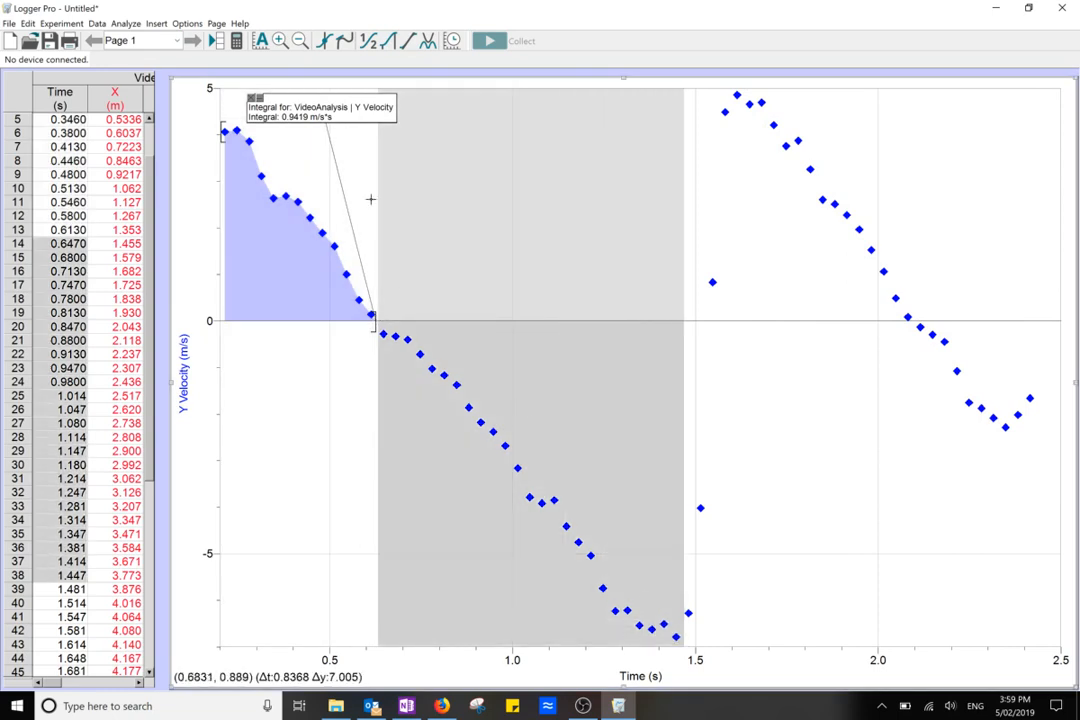
click(326, 40)
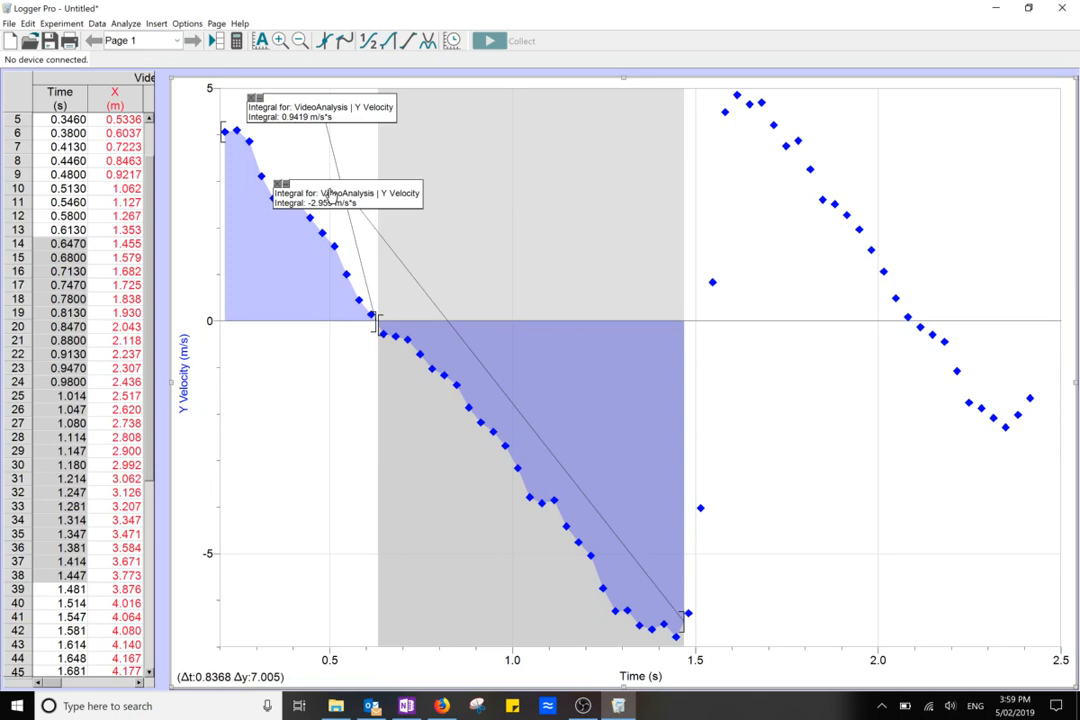
drag(337, 198, 614, 235)
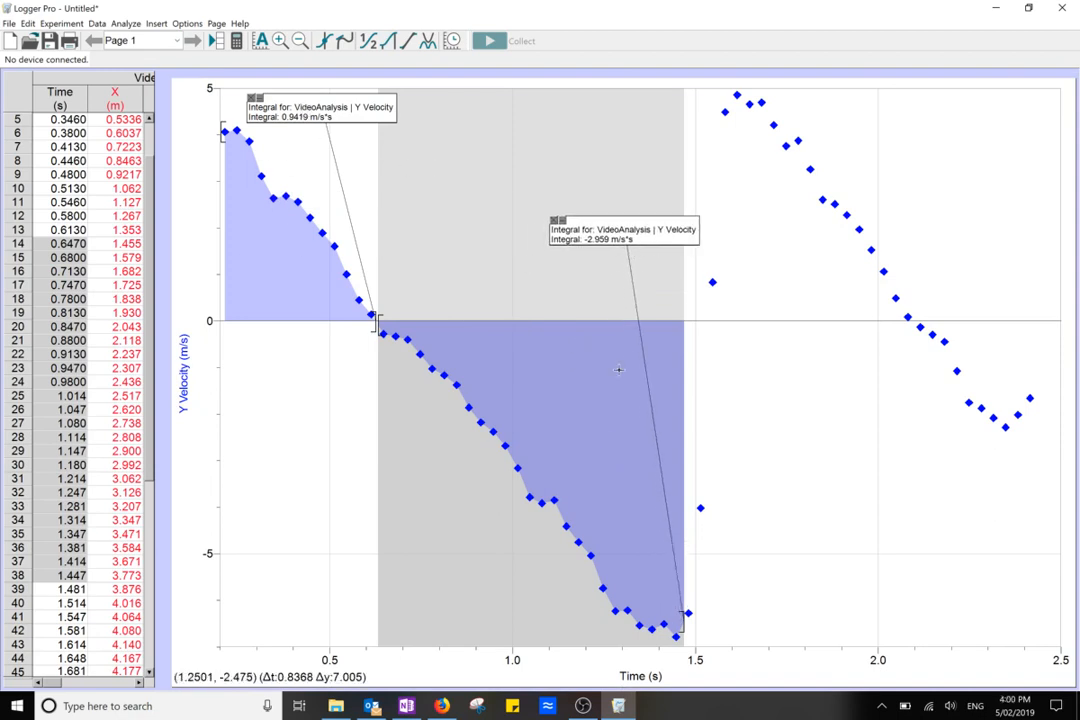
- Integrate the positive Y Velocity data after the bounce, about 1.59 s to 2.1 s, and move its results box beside that area
drag(725, 94, 914, 318)
click(328, 41)
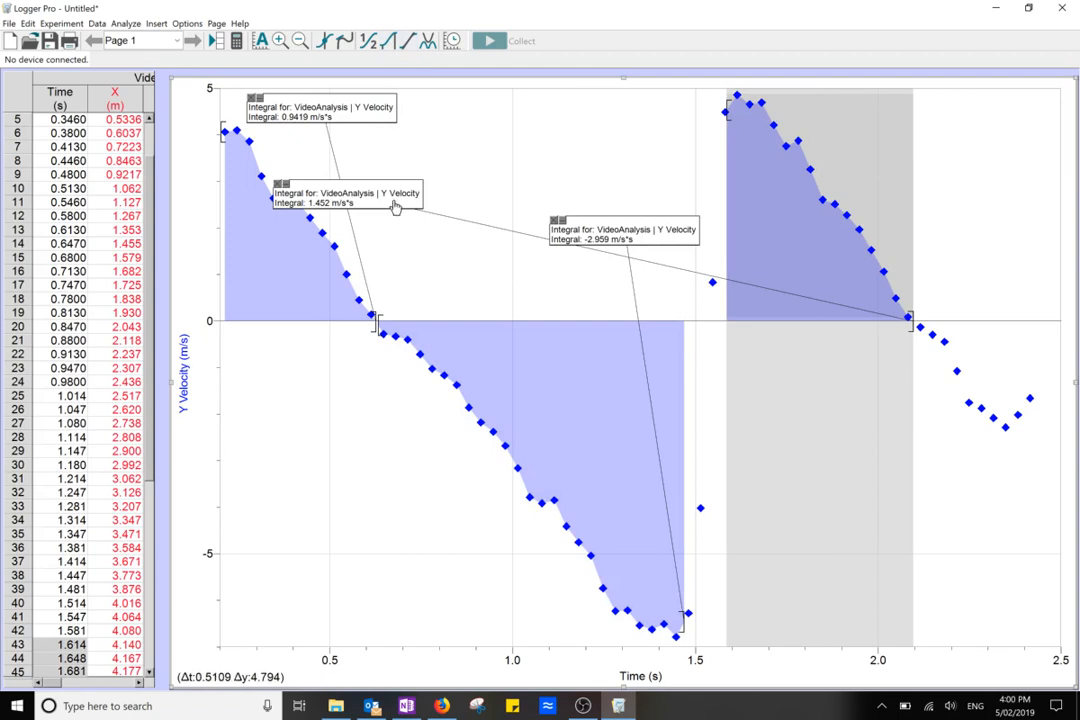
drag(394, 207, 995, 187)
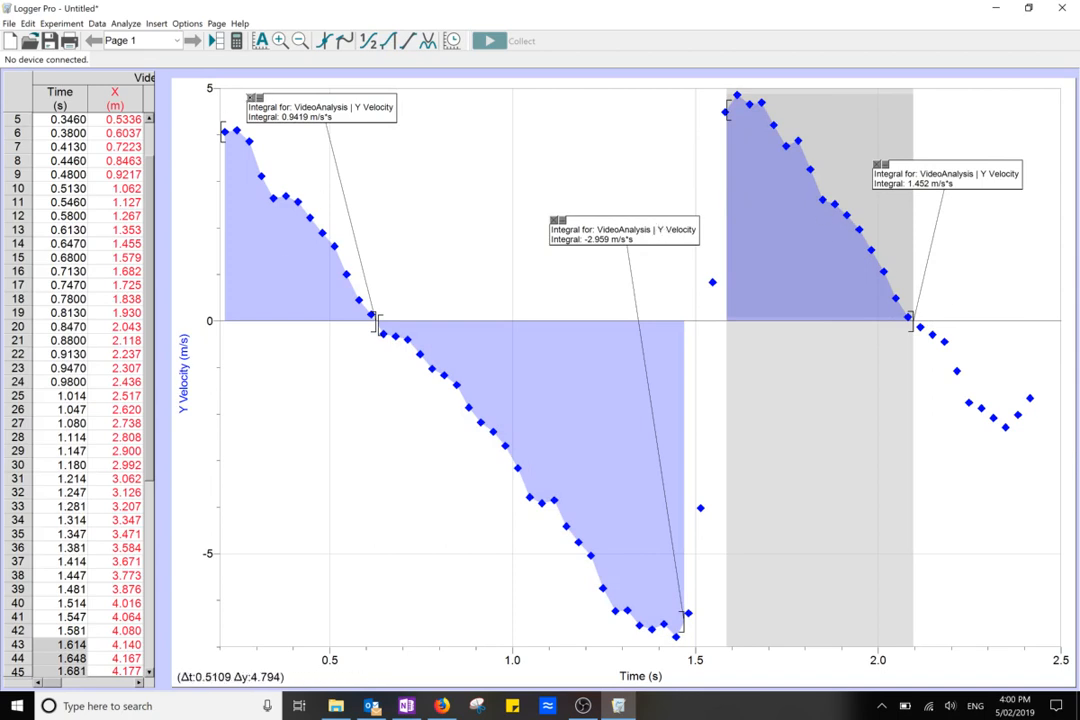
- Remove all three integrals from the Y Velocity graph
click(252, 98)
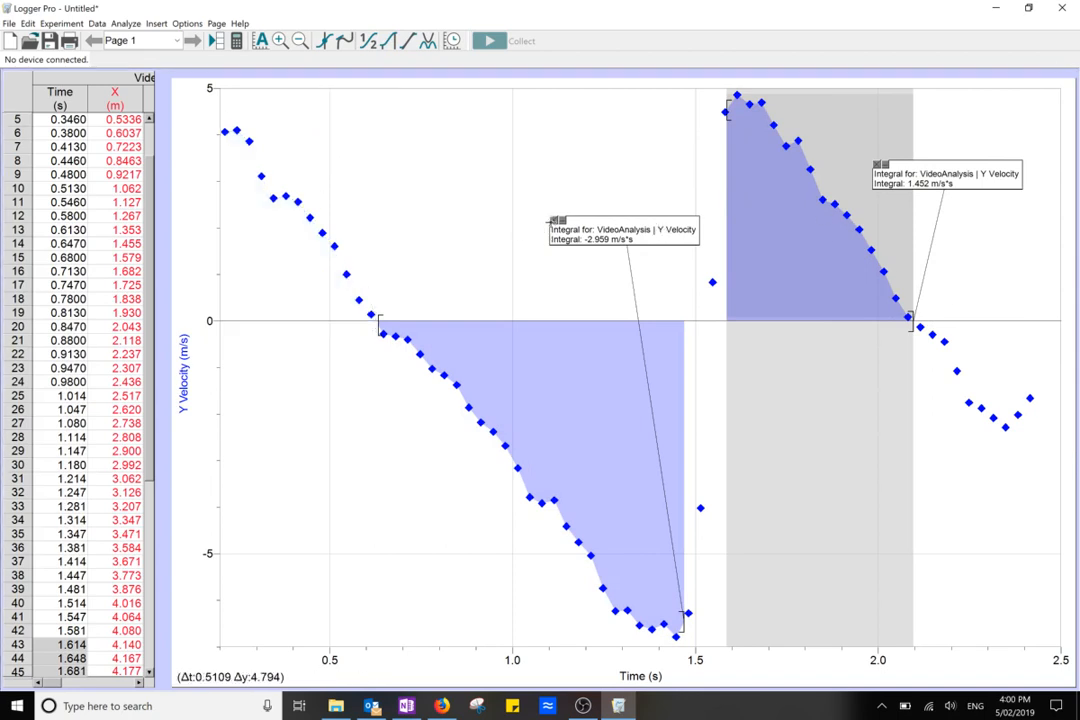
click(557, 220)
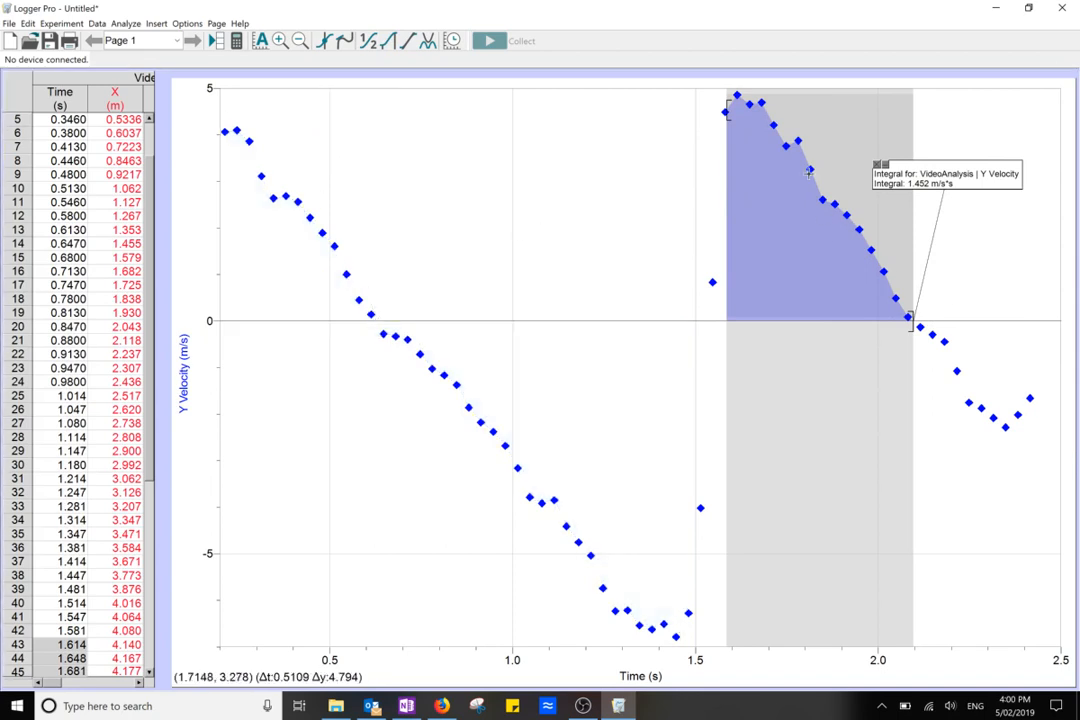
click(875, 163)
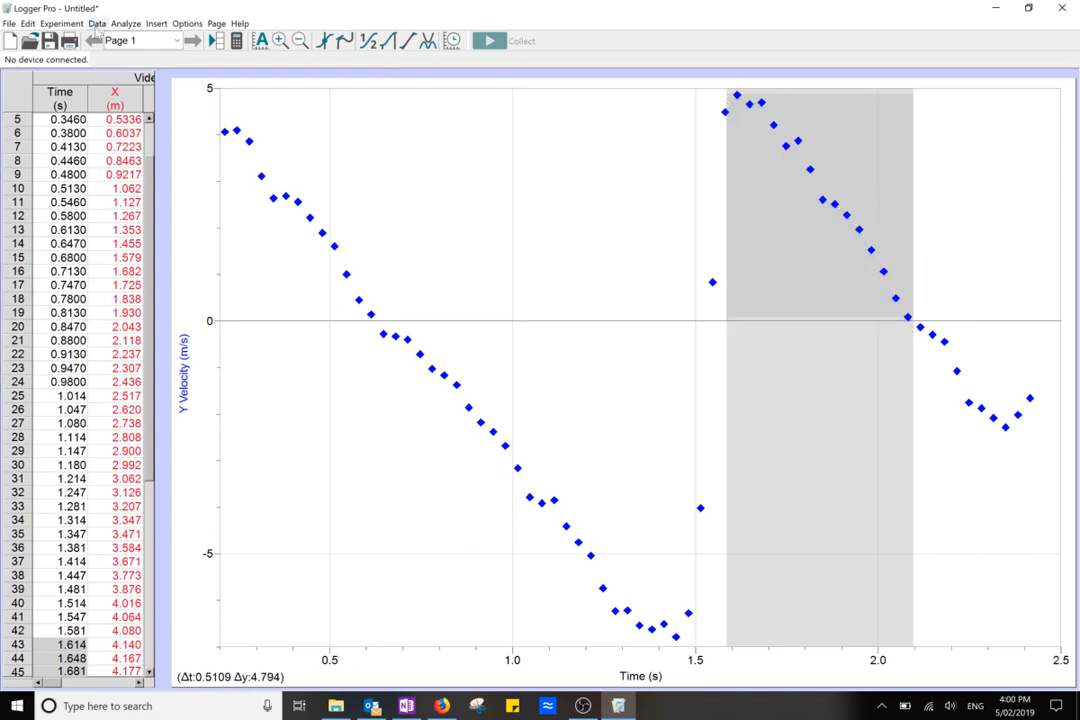
- Review the available data export formats and look through the Time and X values in the data table
click(64, 28)
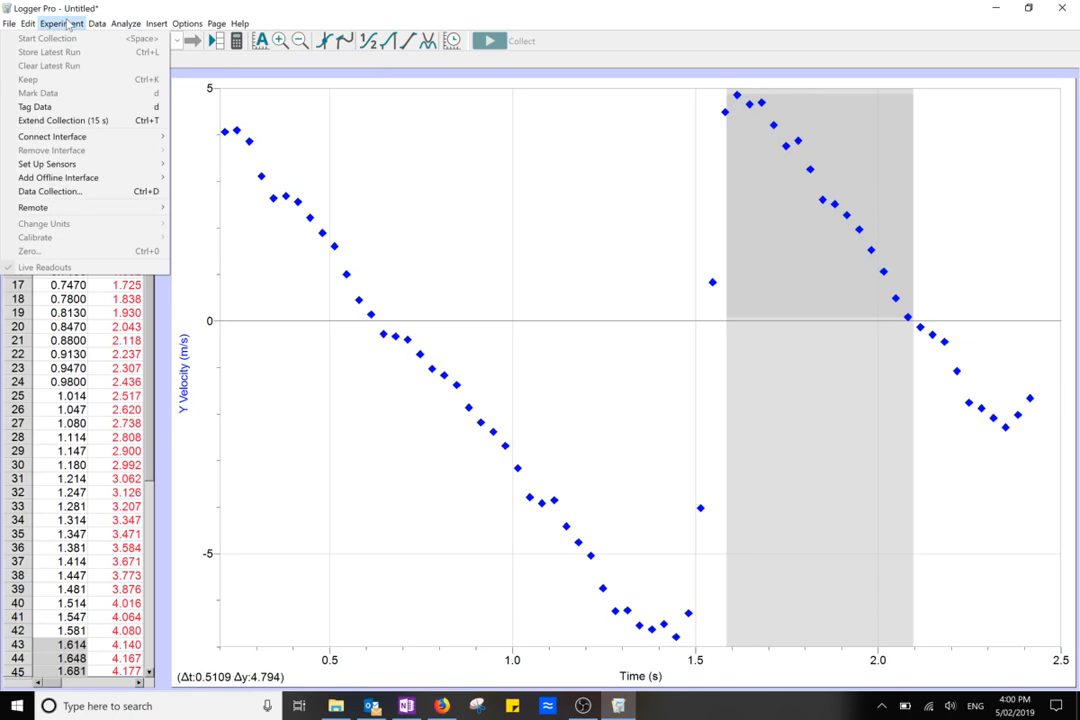
click(64, 24)
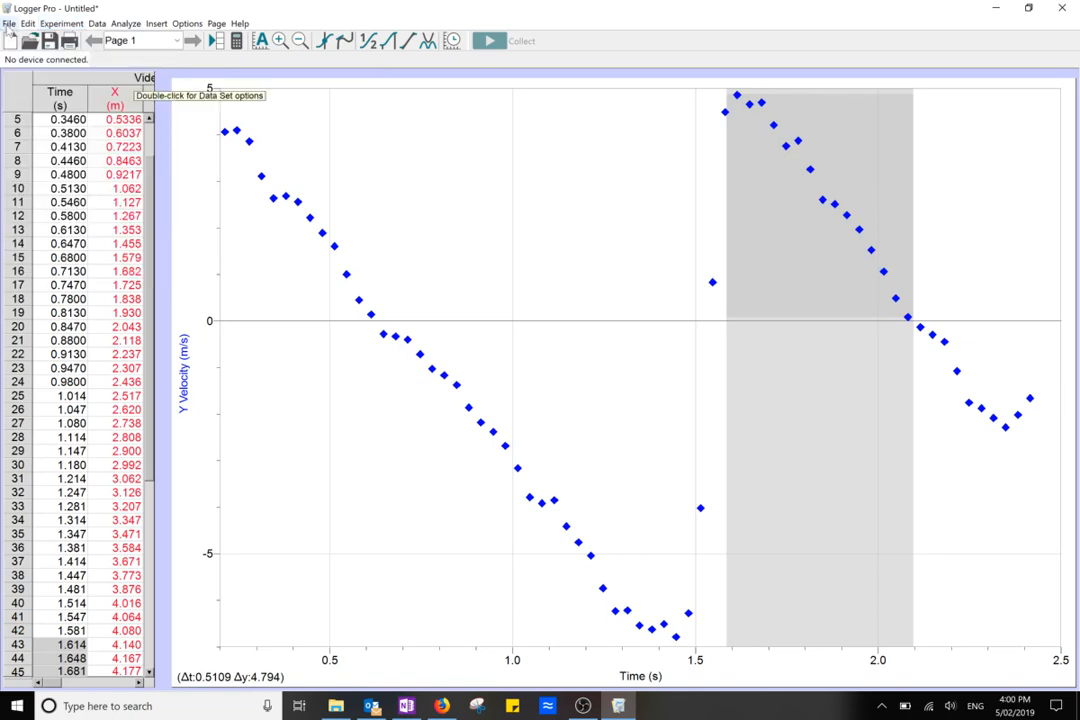
click(9, 23)
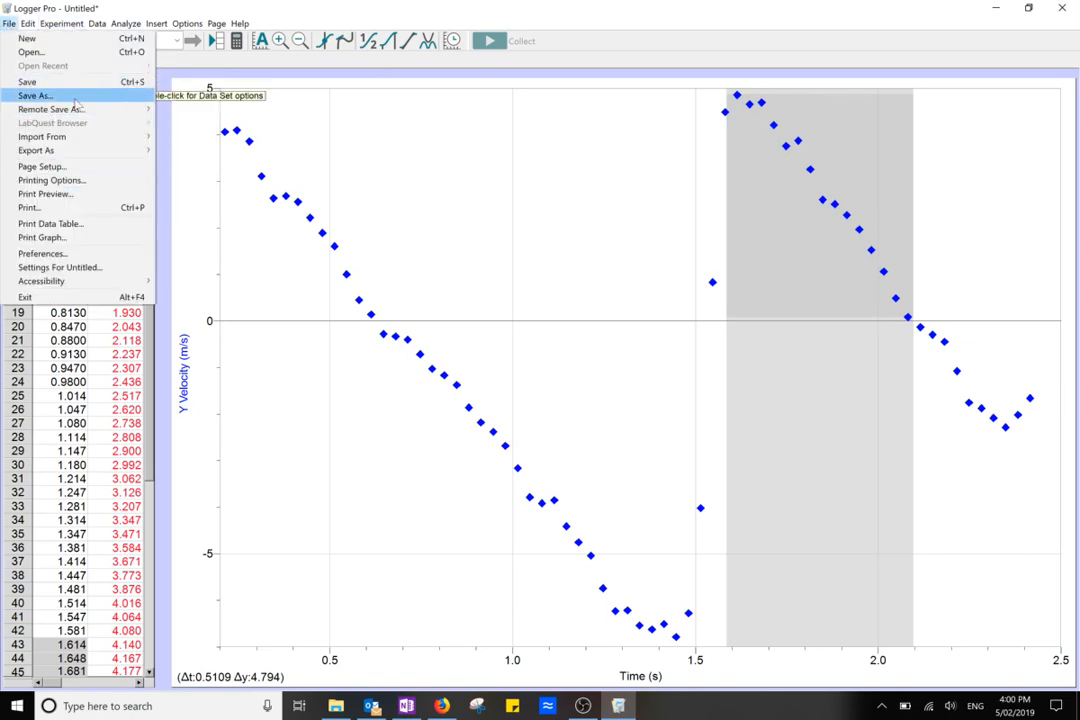
mouse_move(150, 150)
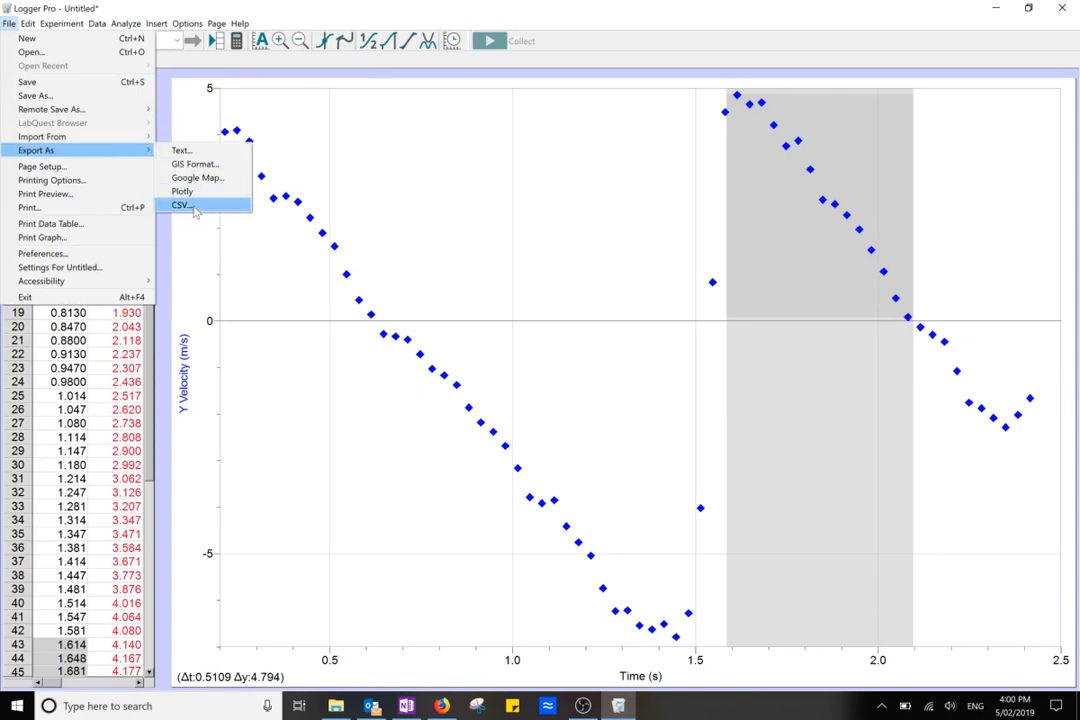
click(390, 159)
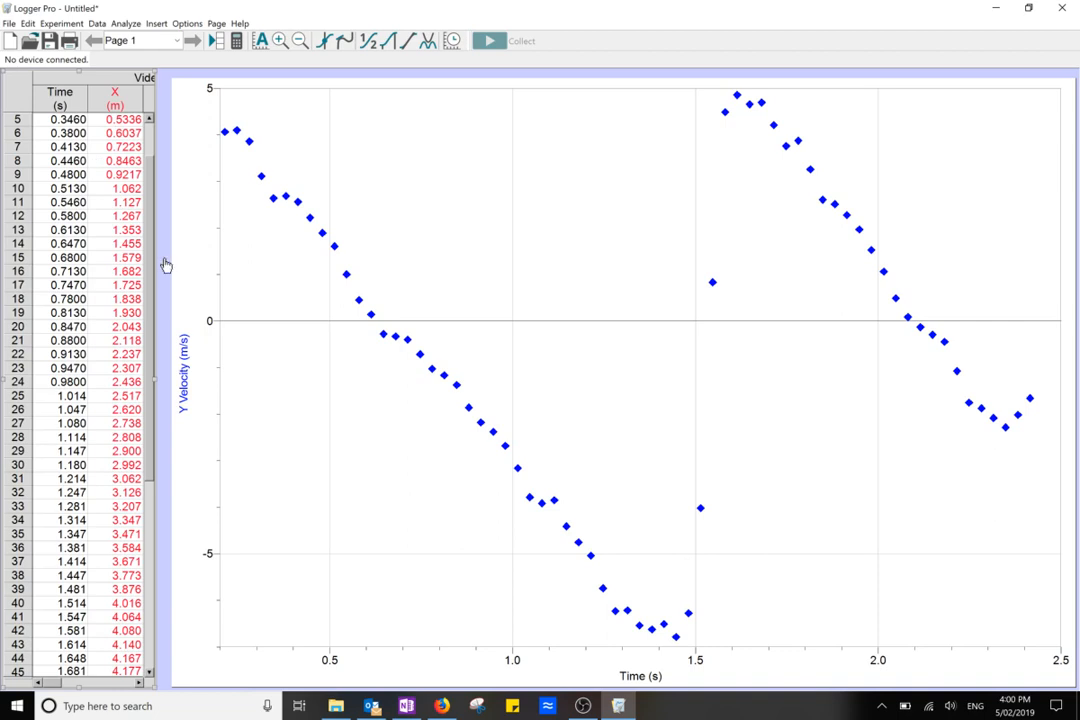
scroll(139, 453, down, 8)
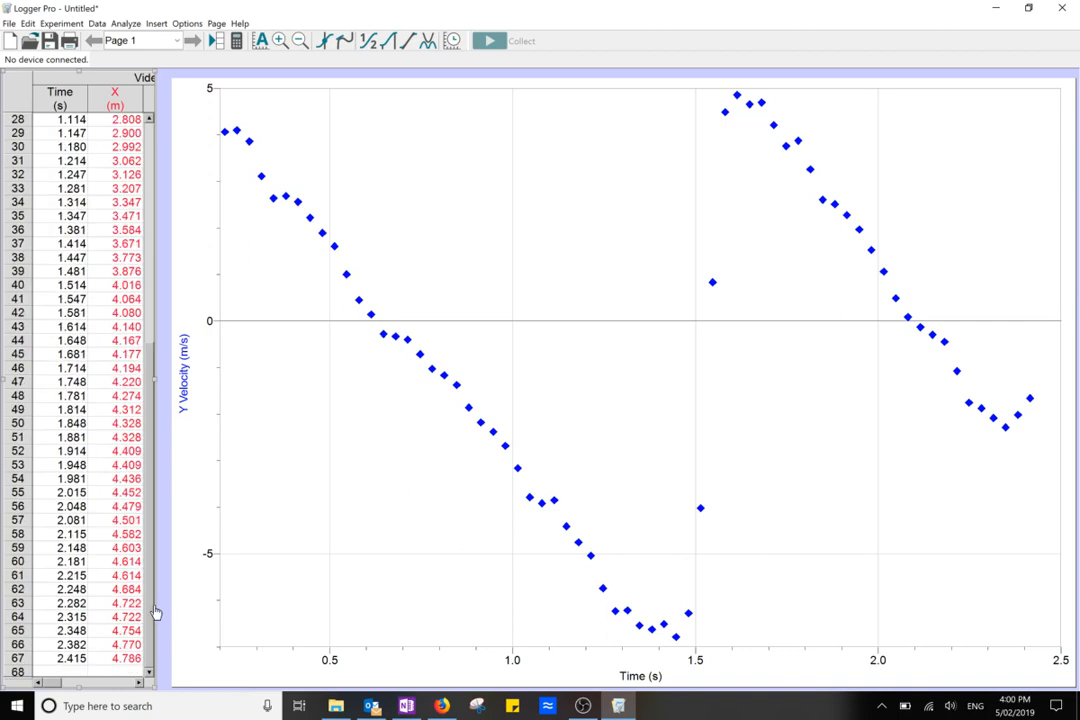
scroll(142, 320, up, 5)
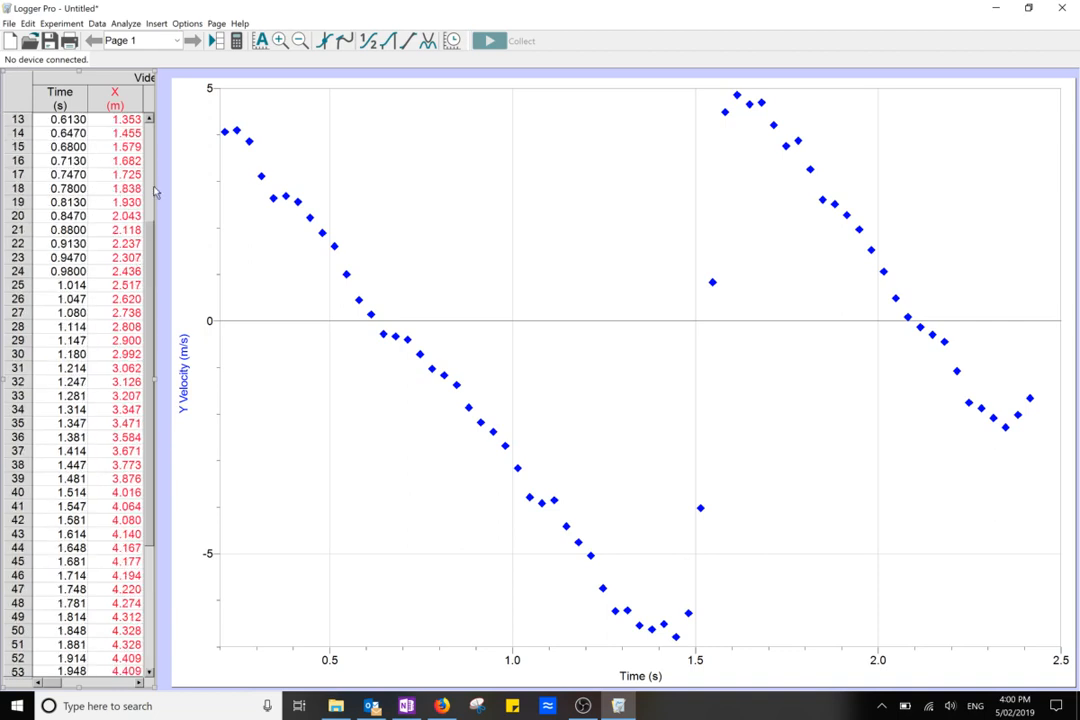
scroll(148, 190, up, 4)
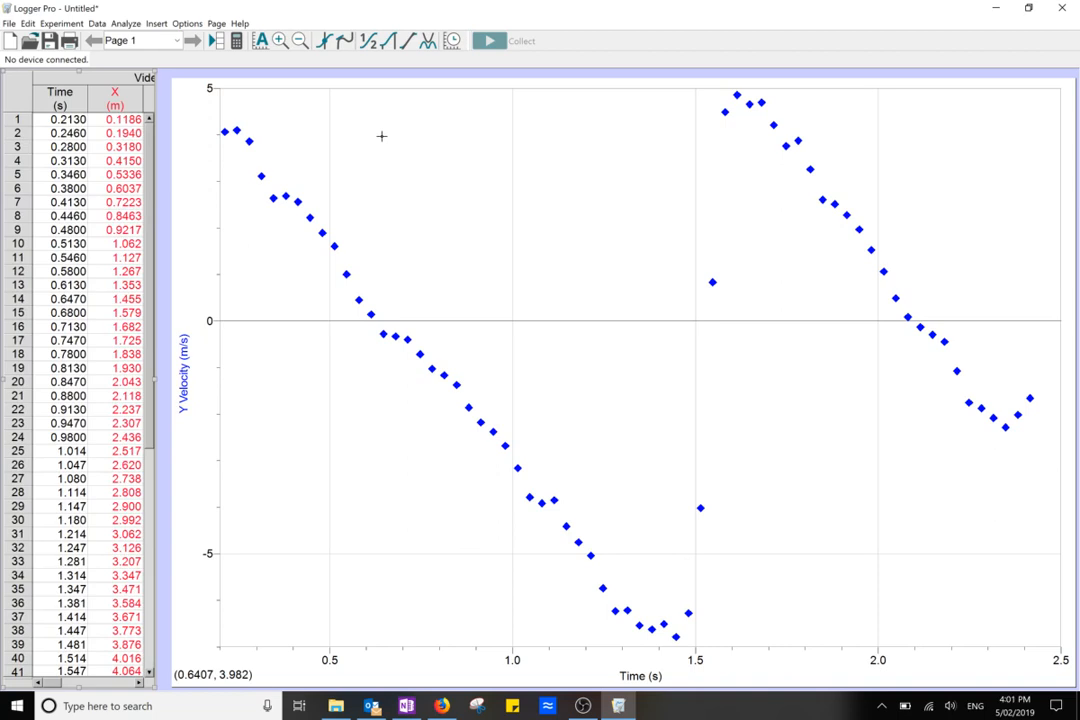
drag(228, 115, 408, 290)
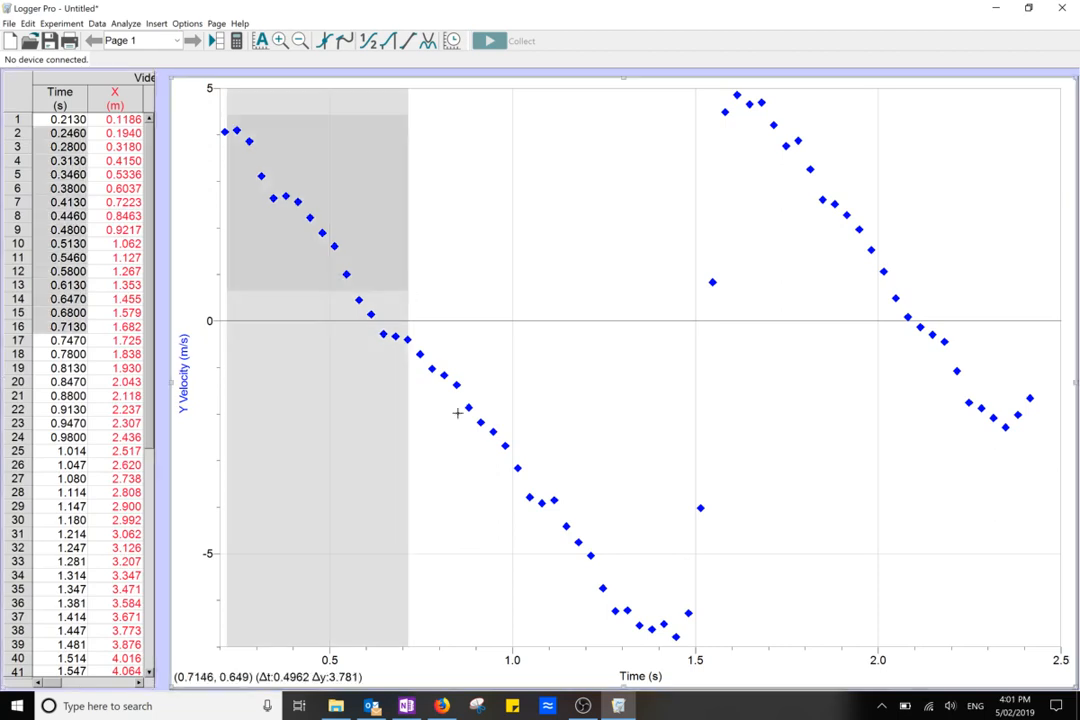
drag(457, 412, 674, 636)
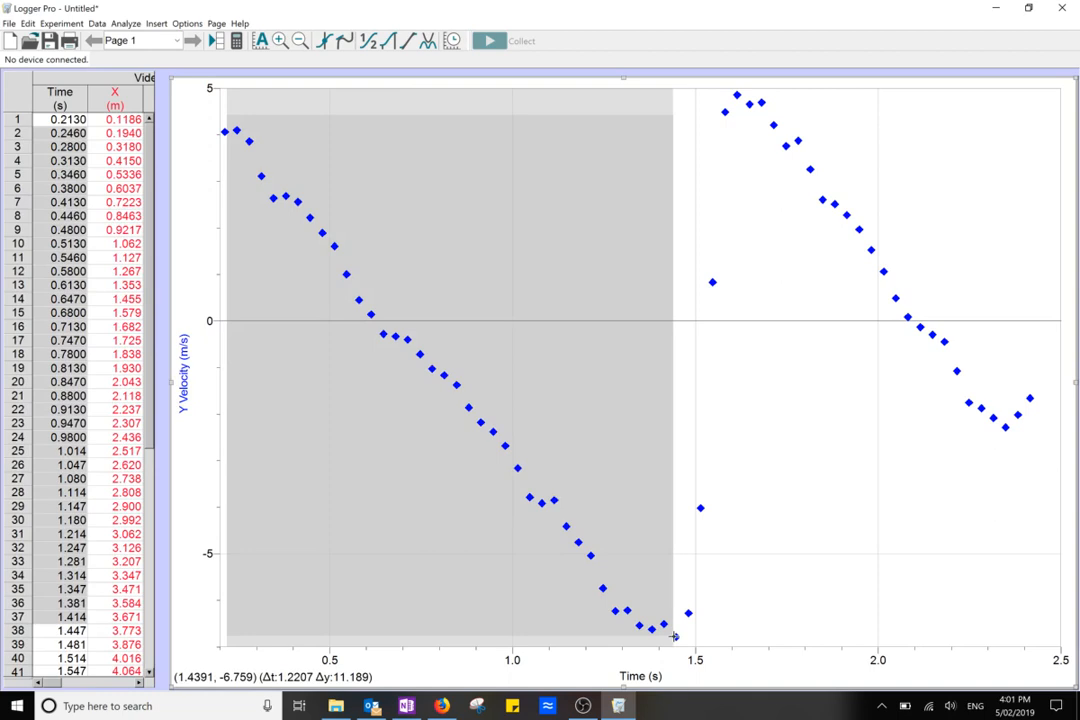
click(615, 501)
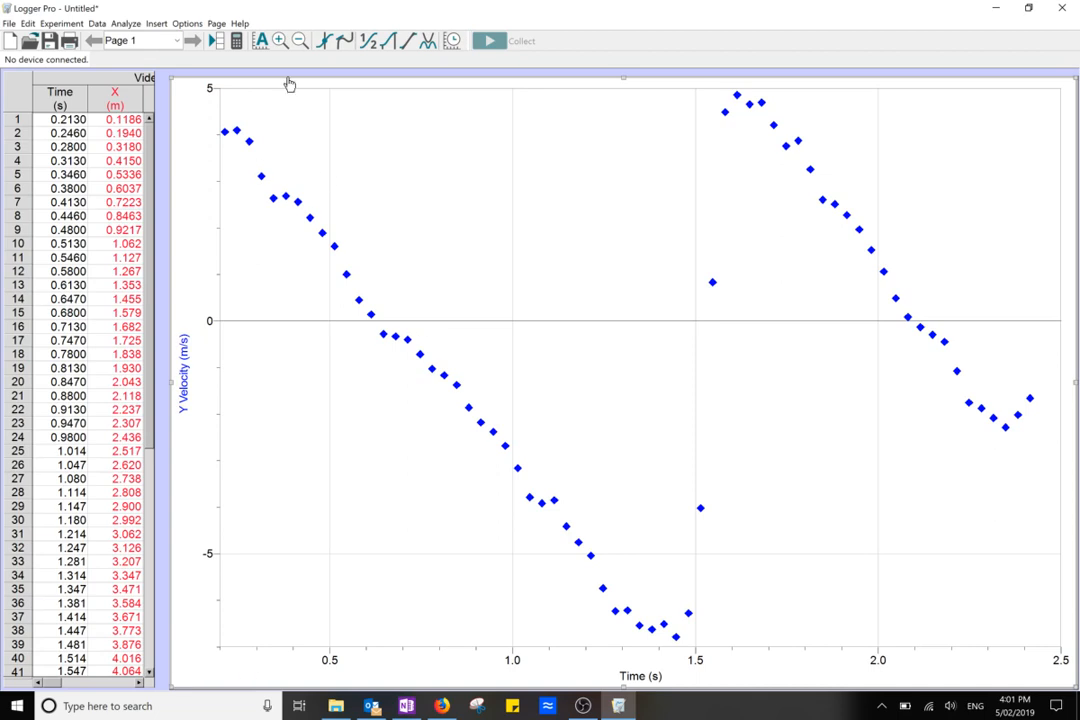
- Try an automatic Sine curve fit, A*sin(Bt+C)+D, on the whole Y Velocity data set and discard it
click(428, 40)
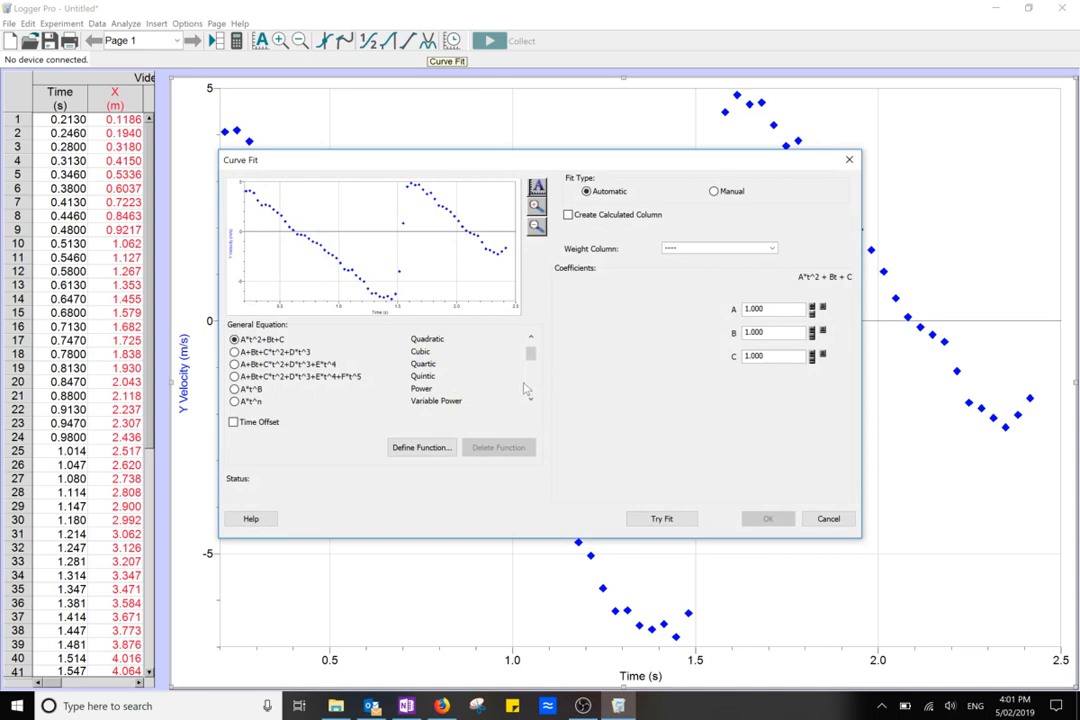
scroll(529, 390, down, 4)
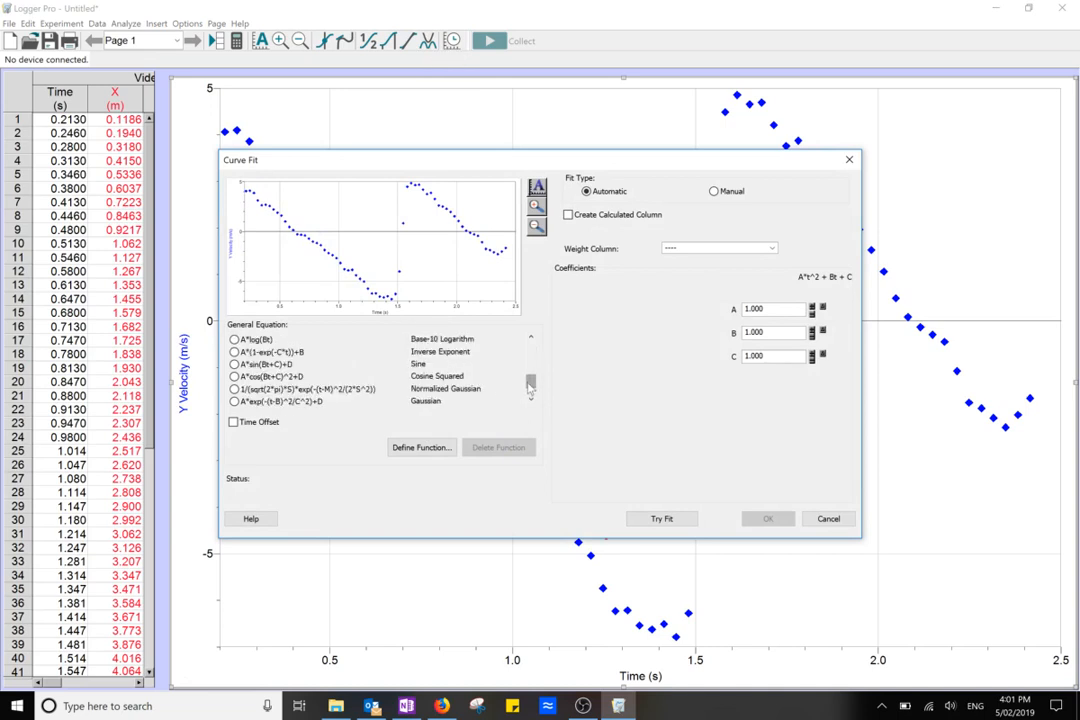
mouse_move(530, 388)
mouse_down()
mouse_move(530, 349)
mouse_move(531, 373)
mouse_up()
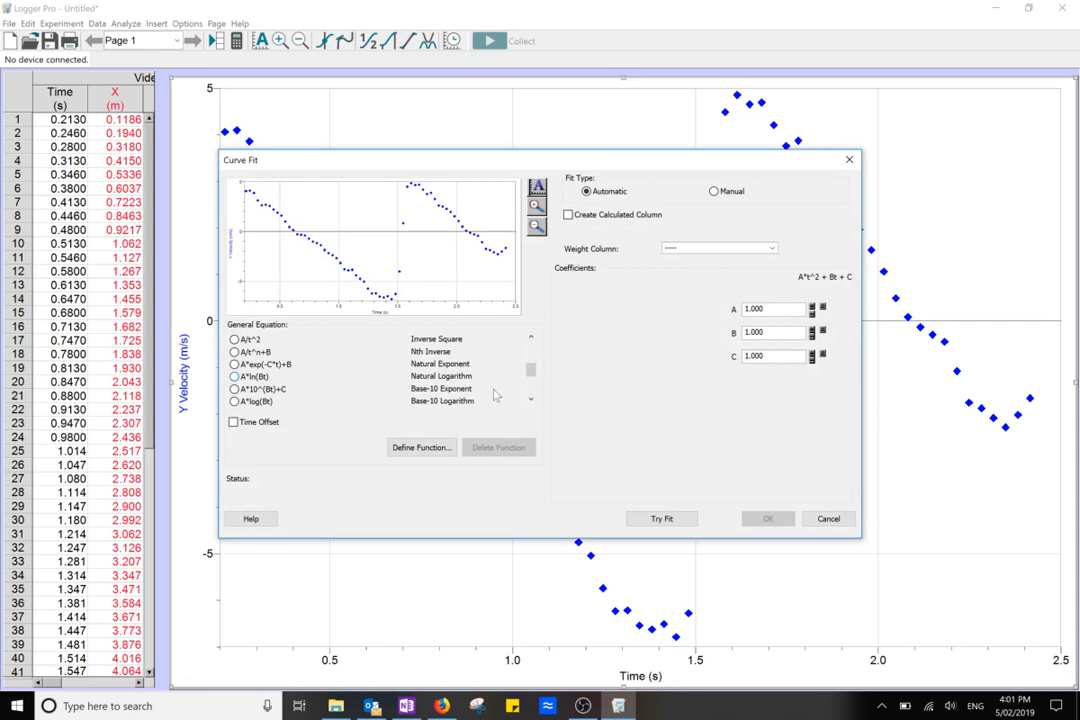
click(529, 390)
click(530, 393)
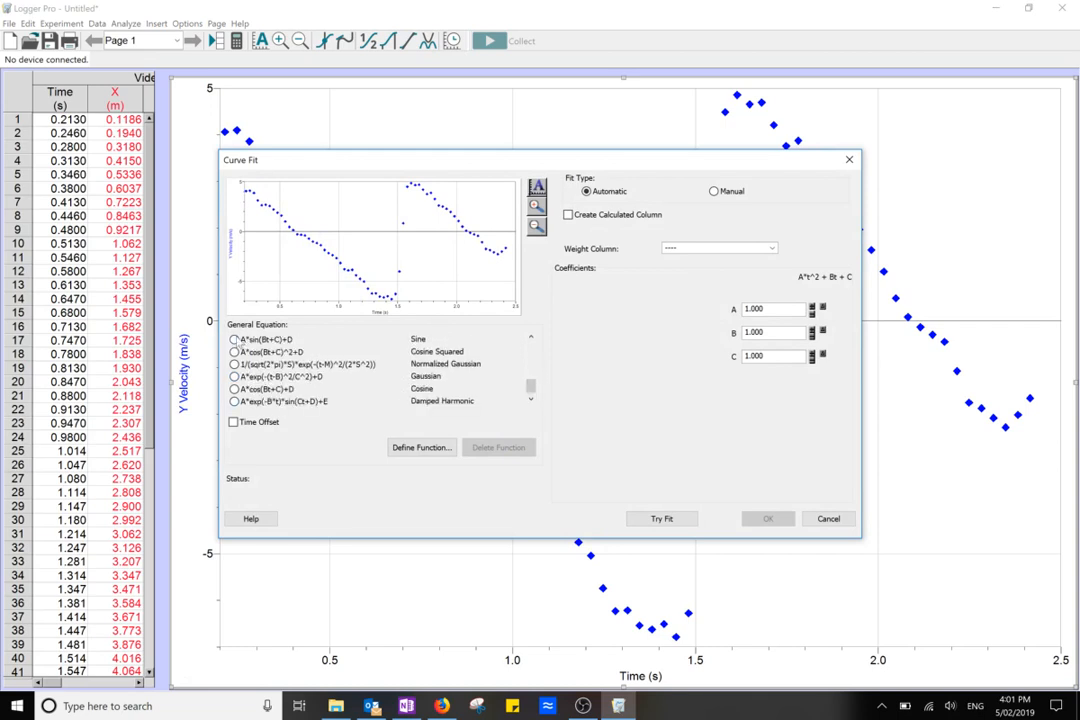
click(234, 339)
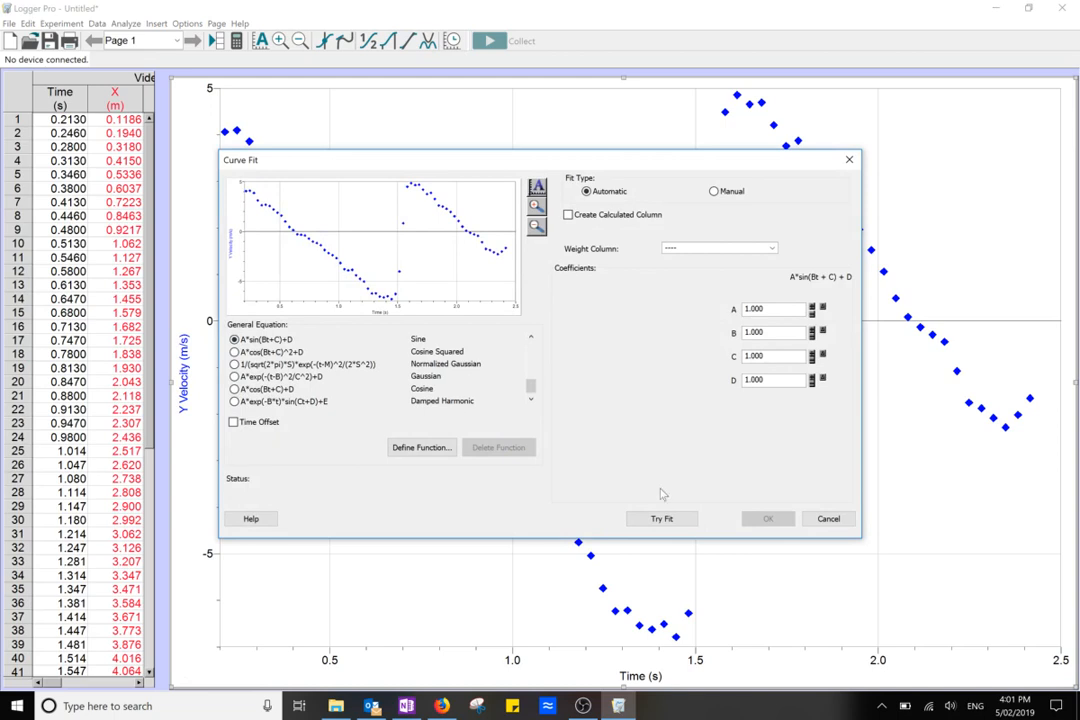
click(680, 517)
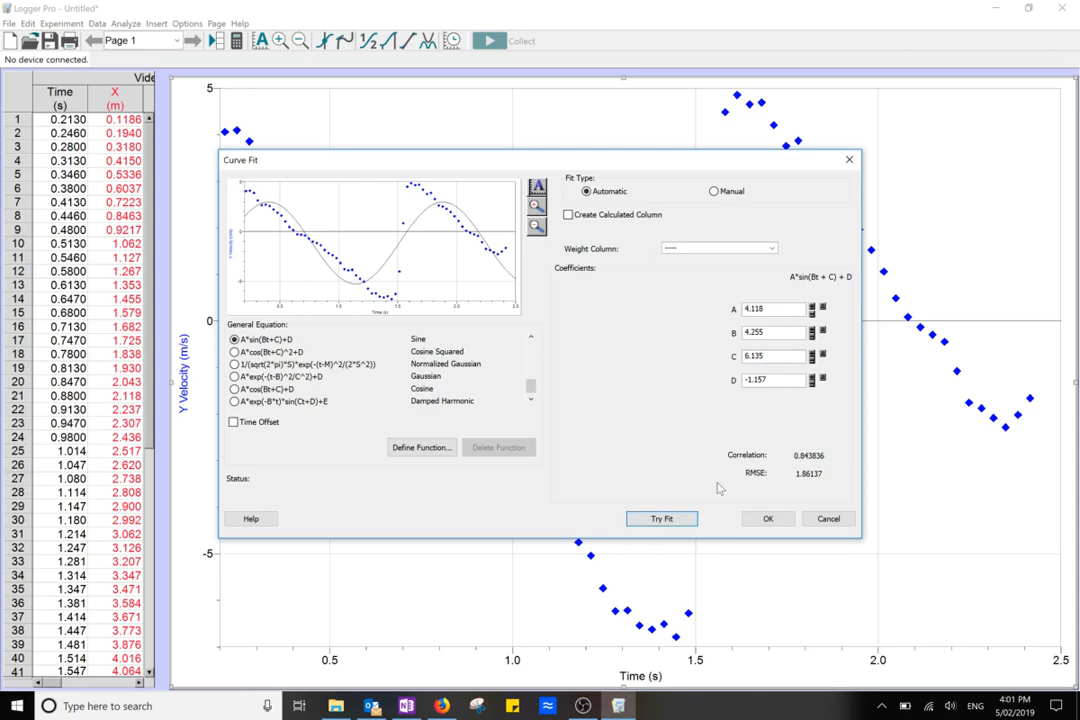
click(811, 518)
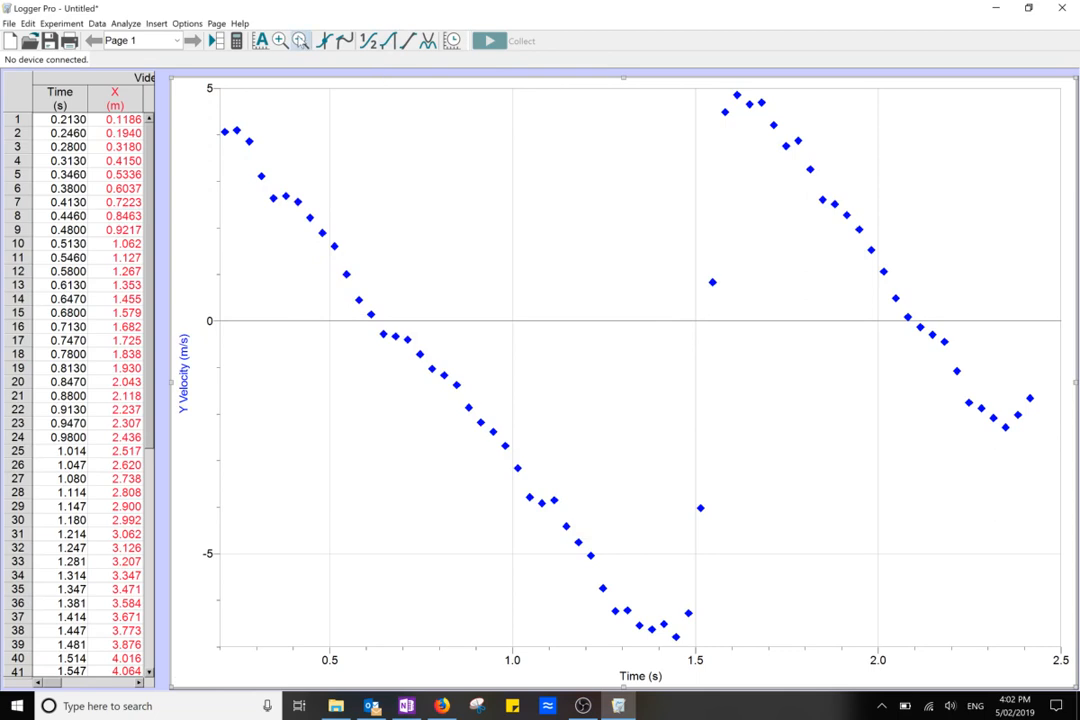
- Try zooming the graph out and compressing its time axis to begin near -1 s, autoscaling the graph after each change
click(301, 41)
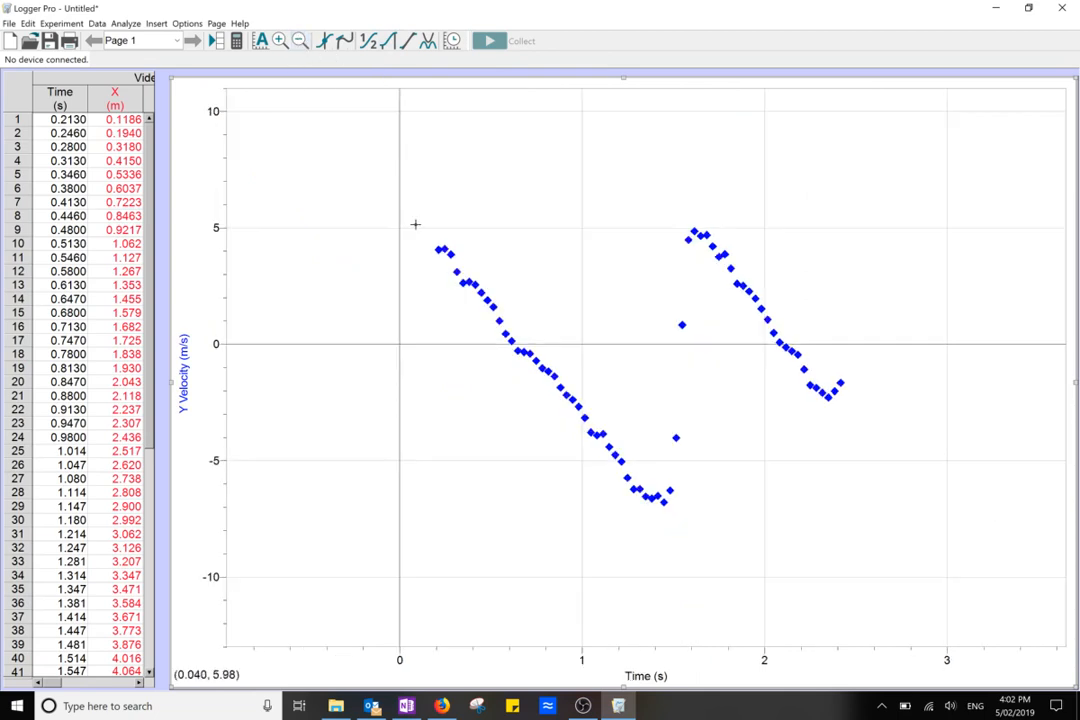
click(260, 42)
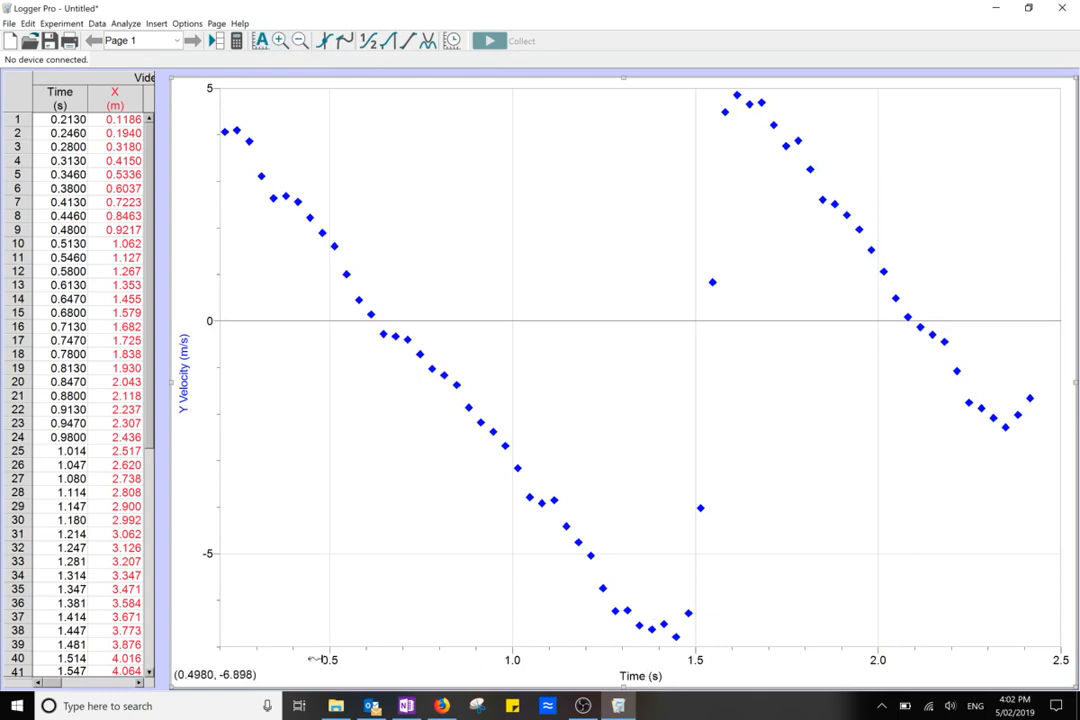
drag(342, 652, 598, 651)
drag(1008, 650, 760, 658)
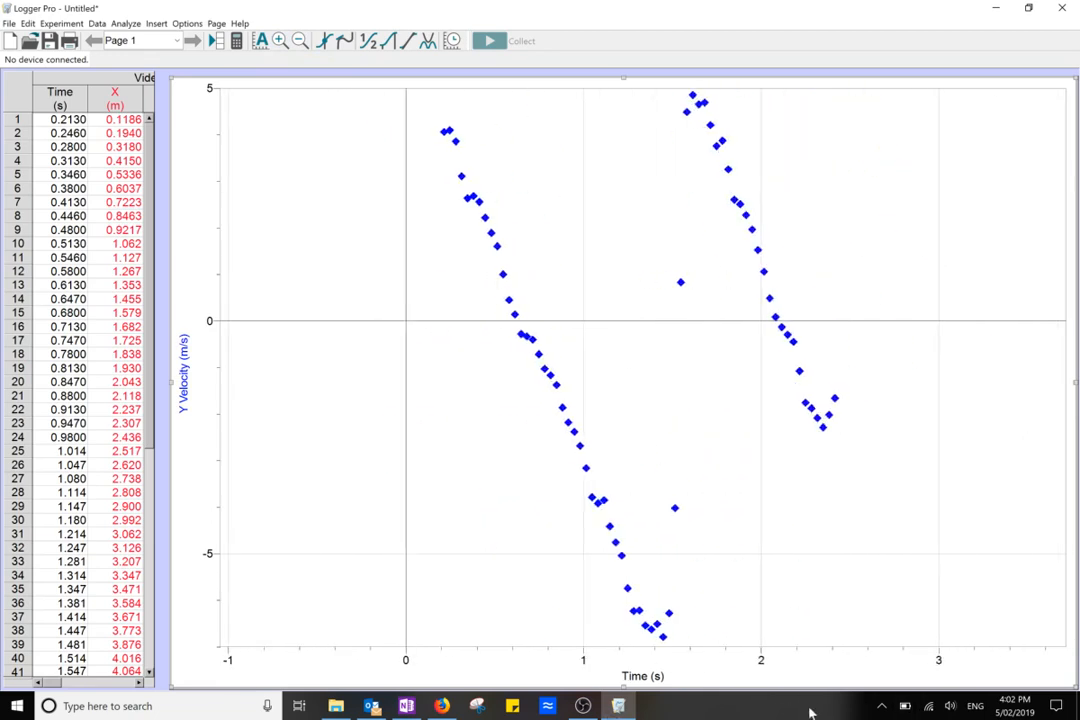
click(260, 41)
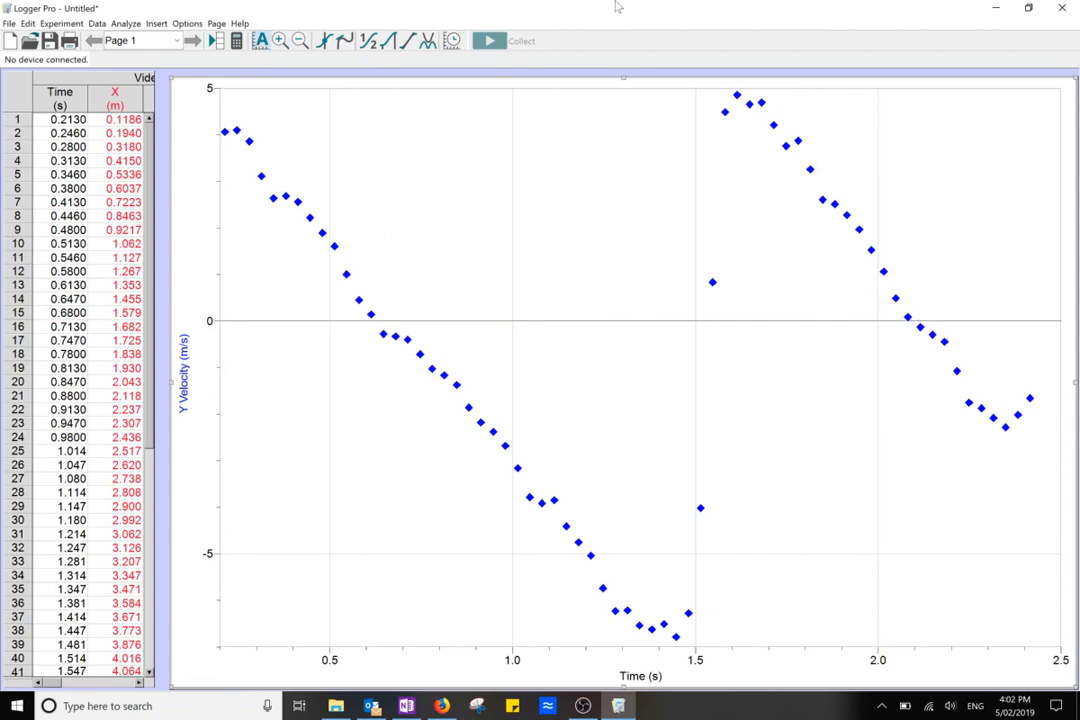
click(997, 9)
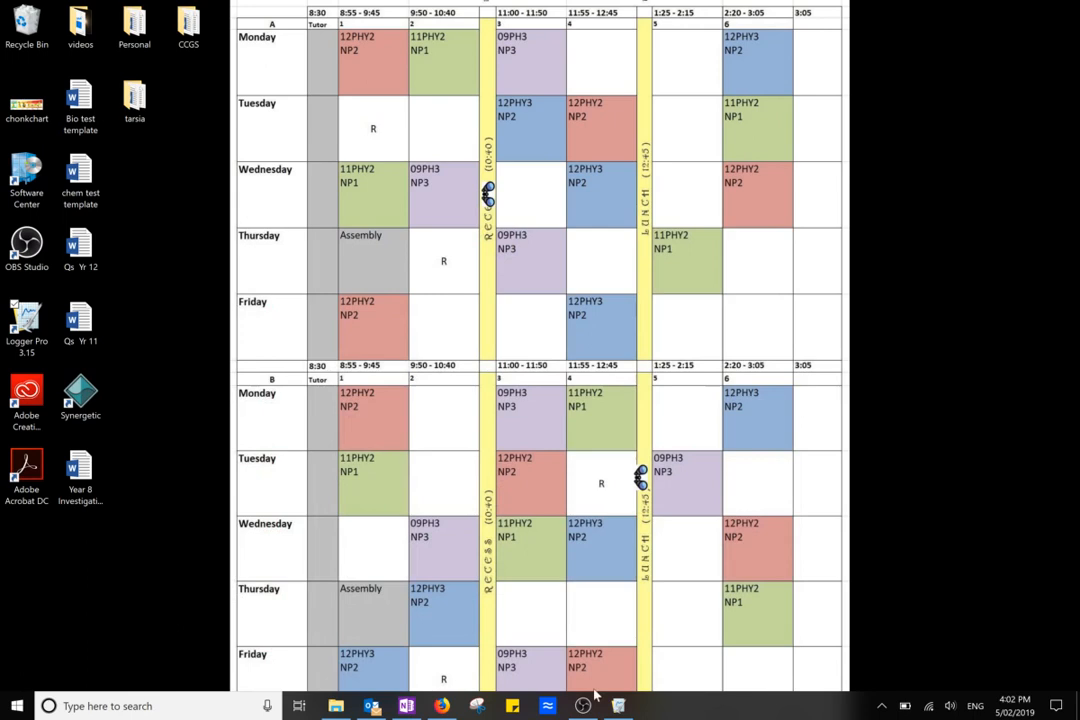
click(583, 706)
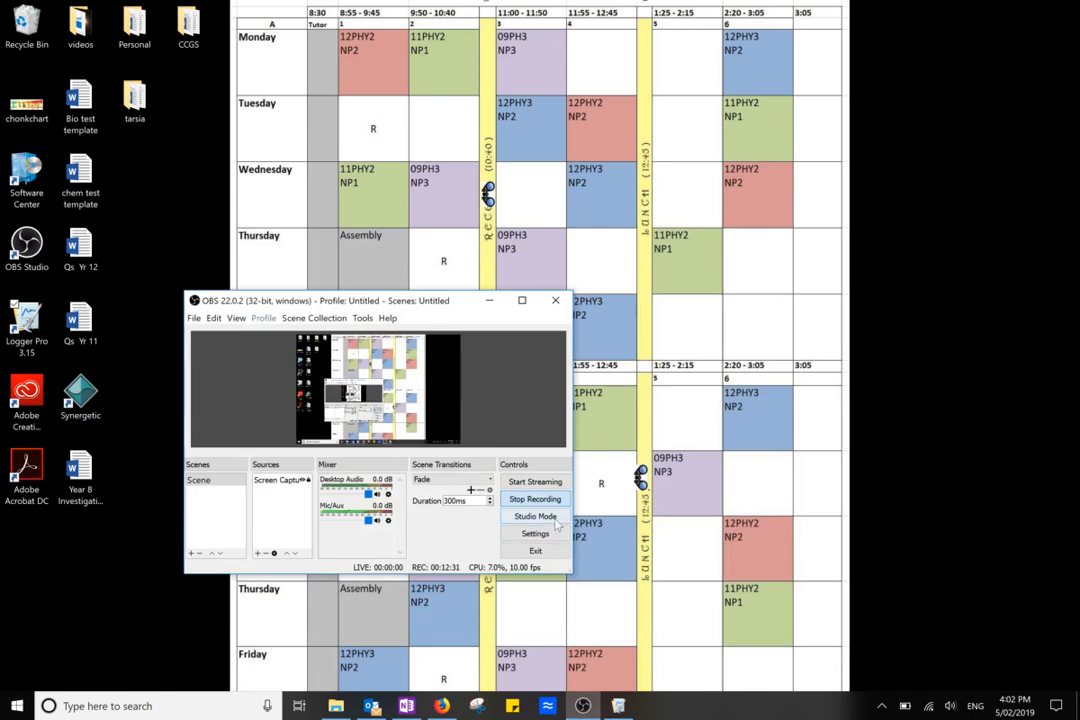